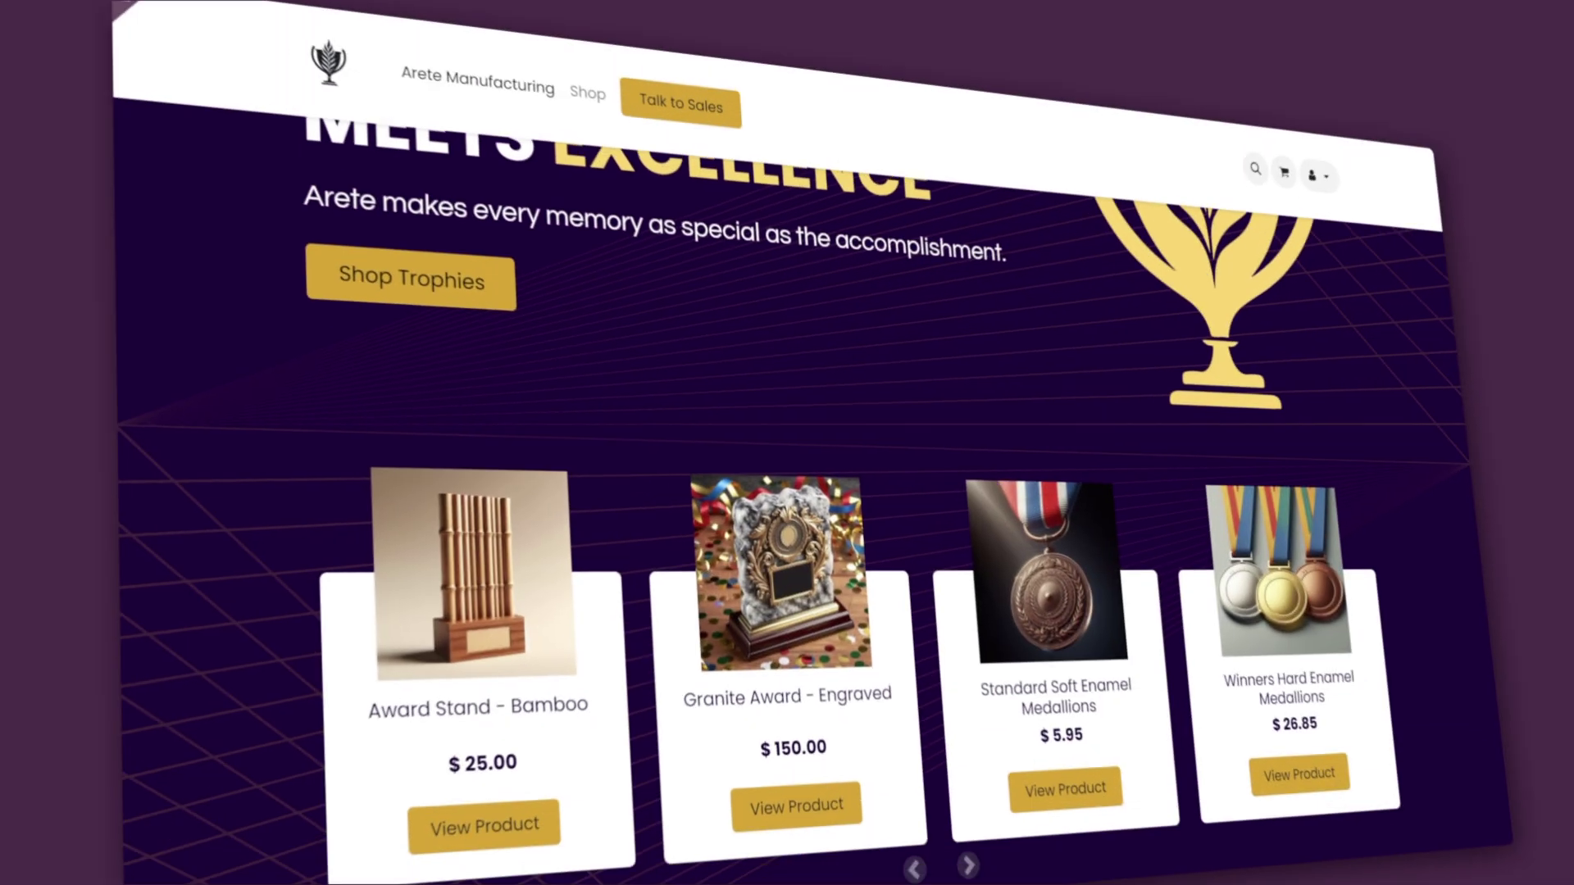
Scroll down through the Arete Manufacturing website pages
{"action": "scroll", "coordinate": [786, 443], "scroll_direction": "down", "scroll_amount": 10}
{"action": "scroll", "coordinate": [787, 443], "scroll_direction": "down", "scroll_amount": 10}
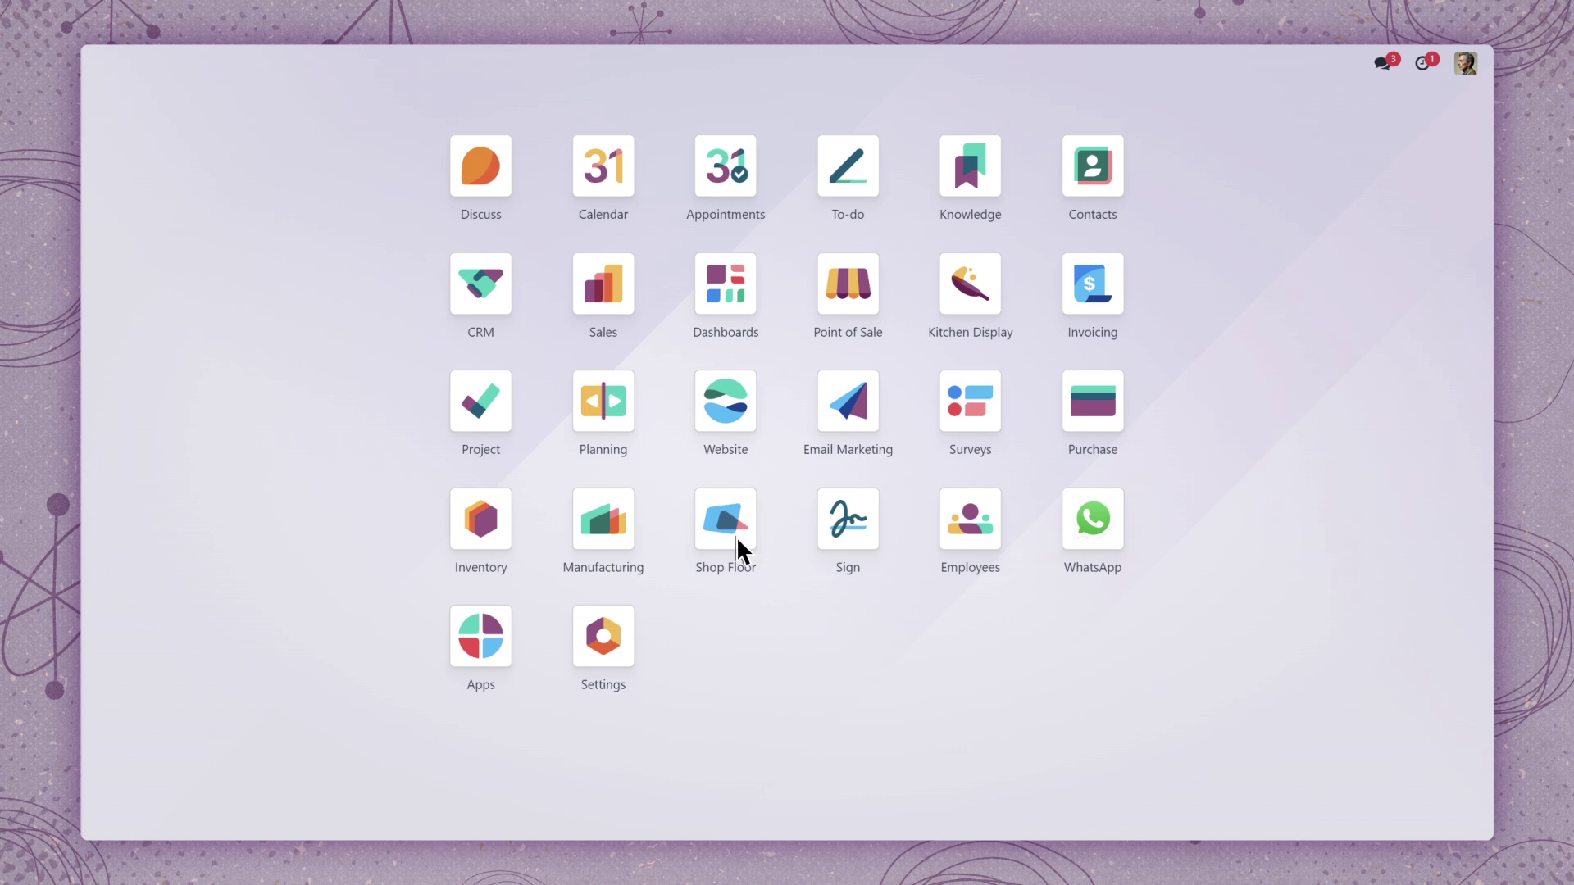
Open the CRM app from the Odoo home screen to reach the Pipeline kanban
{"action": "left_click", "coordinate": [482, 287]}
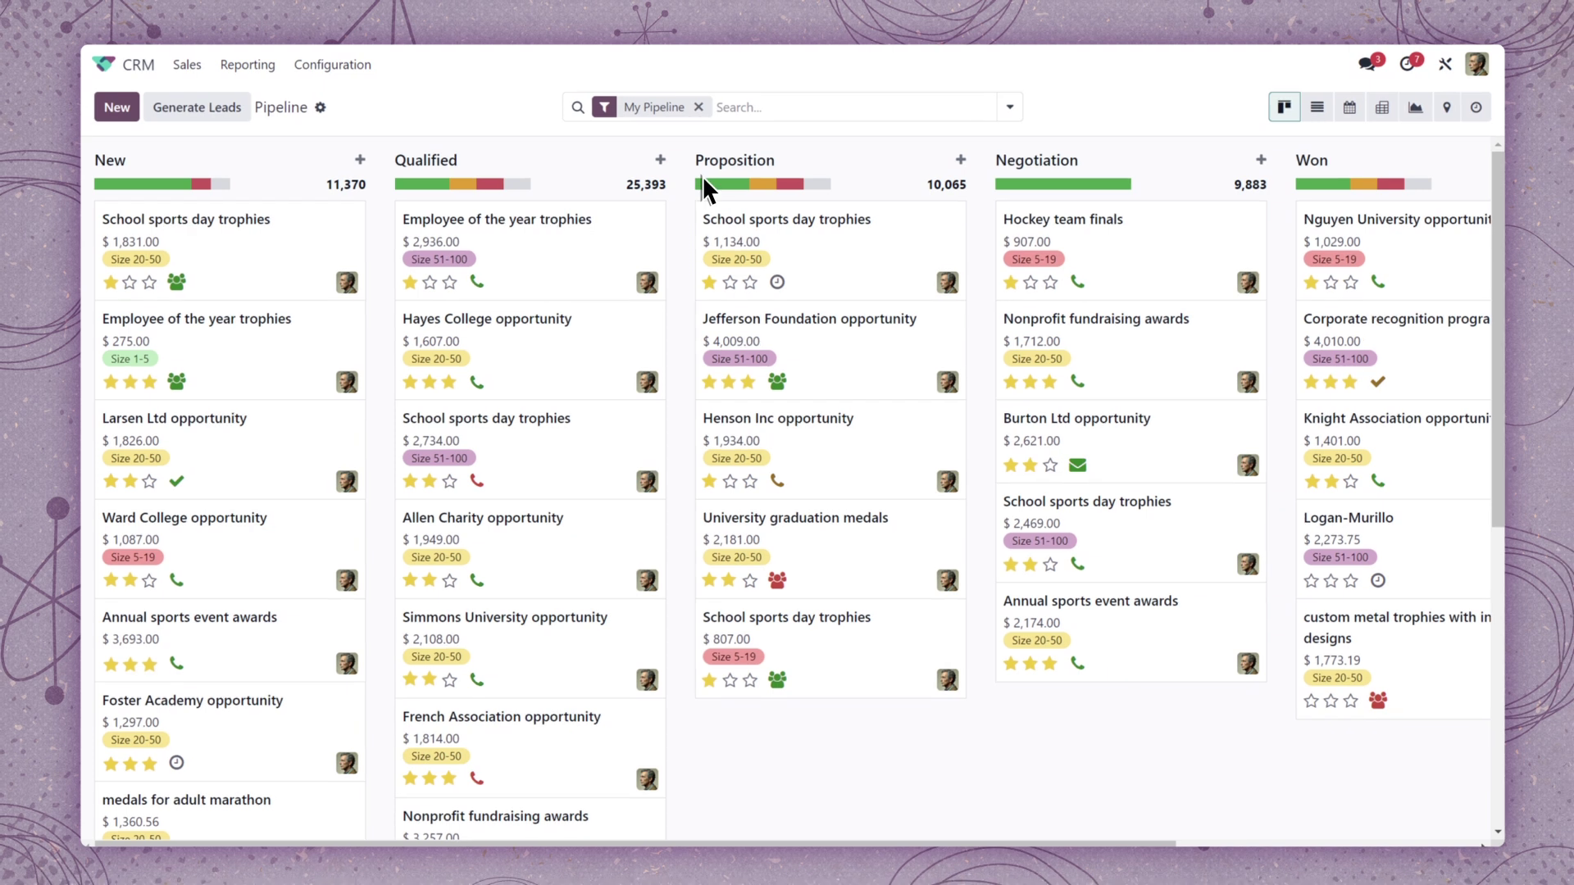
Open Add Custom Filter from the search options and discard it without adding rules
{"action": "left_click", "coordinate": [1010, 107]}
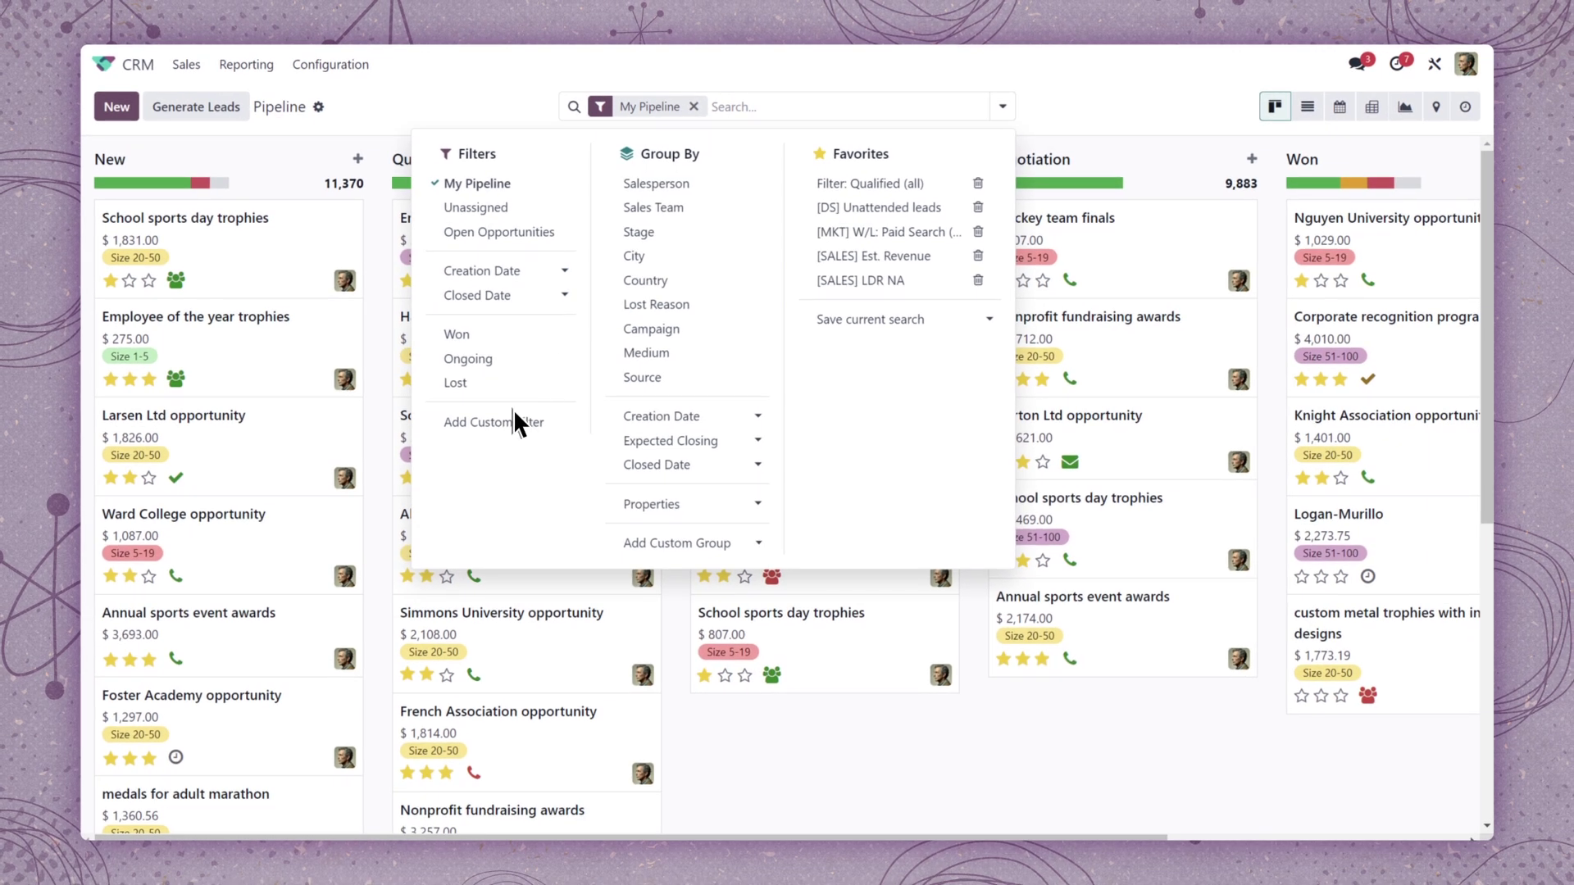
{"action": "left_click", "coordinate": [499, 428]}
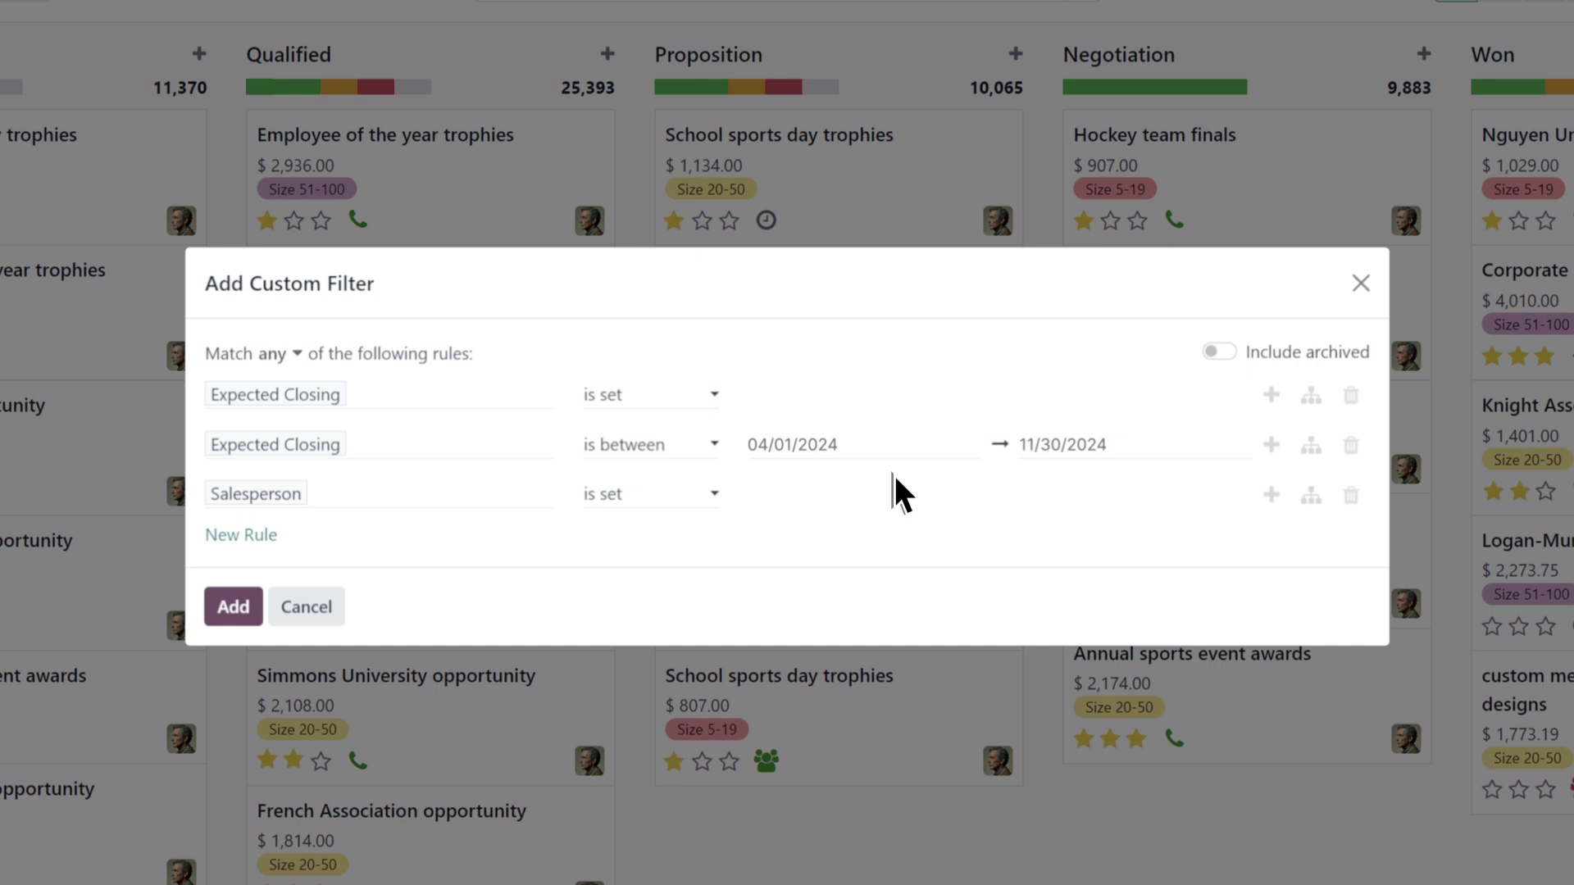
{"action": "left_click", "coordinate": [311, 608]}
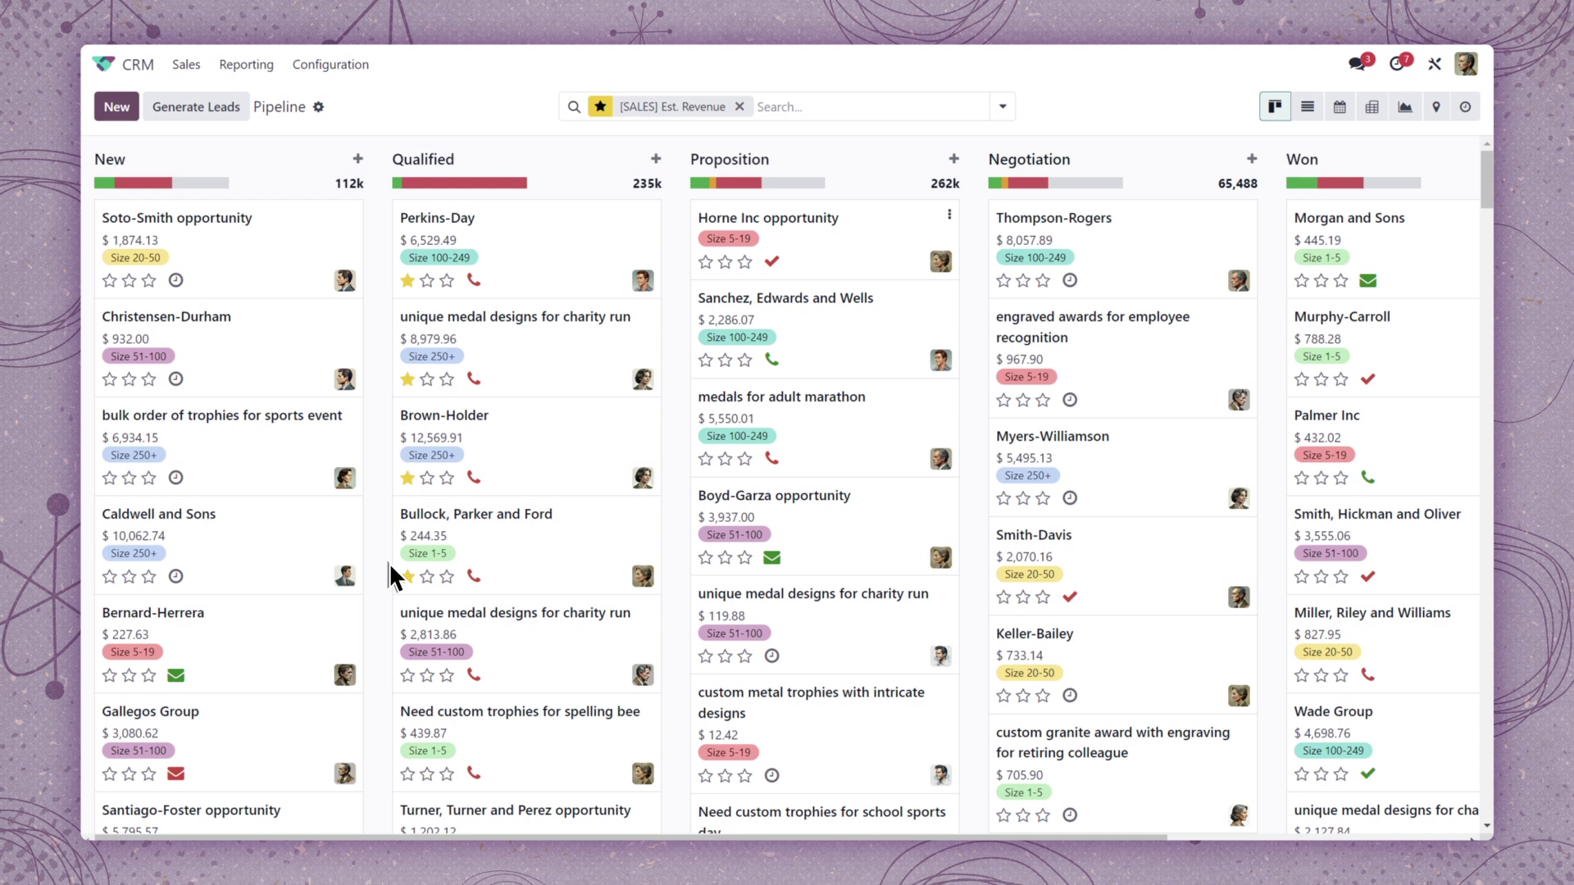
View expected revenue as a pivot, then move the Custom trophies for youth 5k lead to Qualified
{"action": "left_click", "coordinate": [1374, 114]}
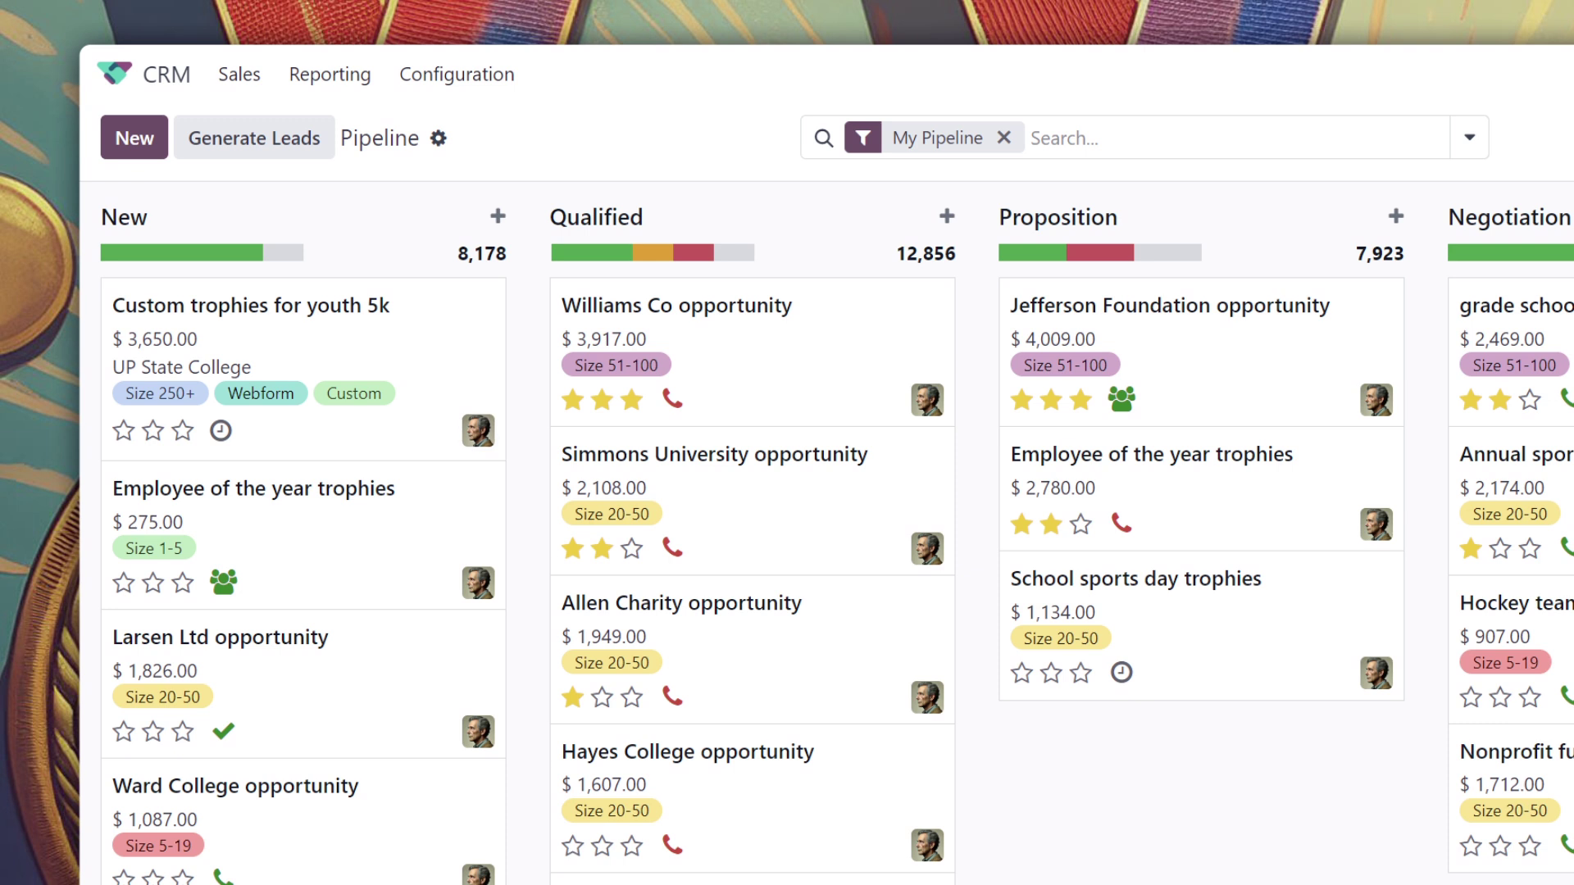
{"action": "left_click", "coordinate": [439, 395]}
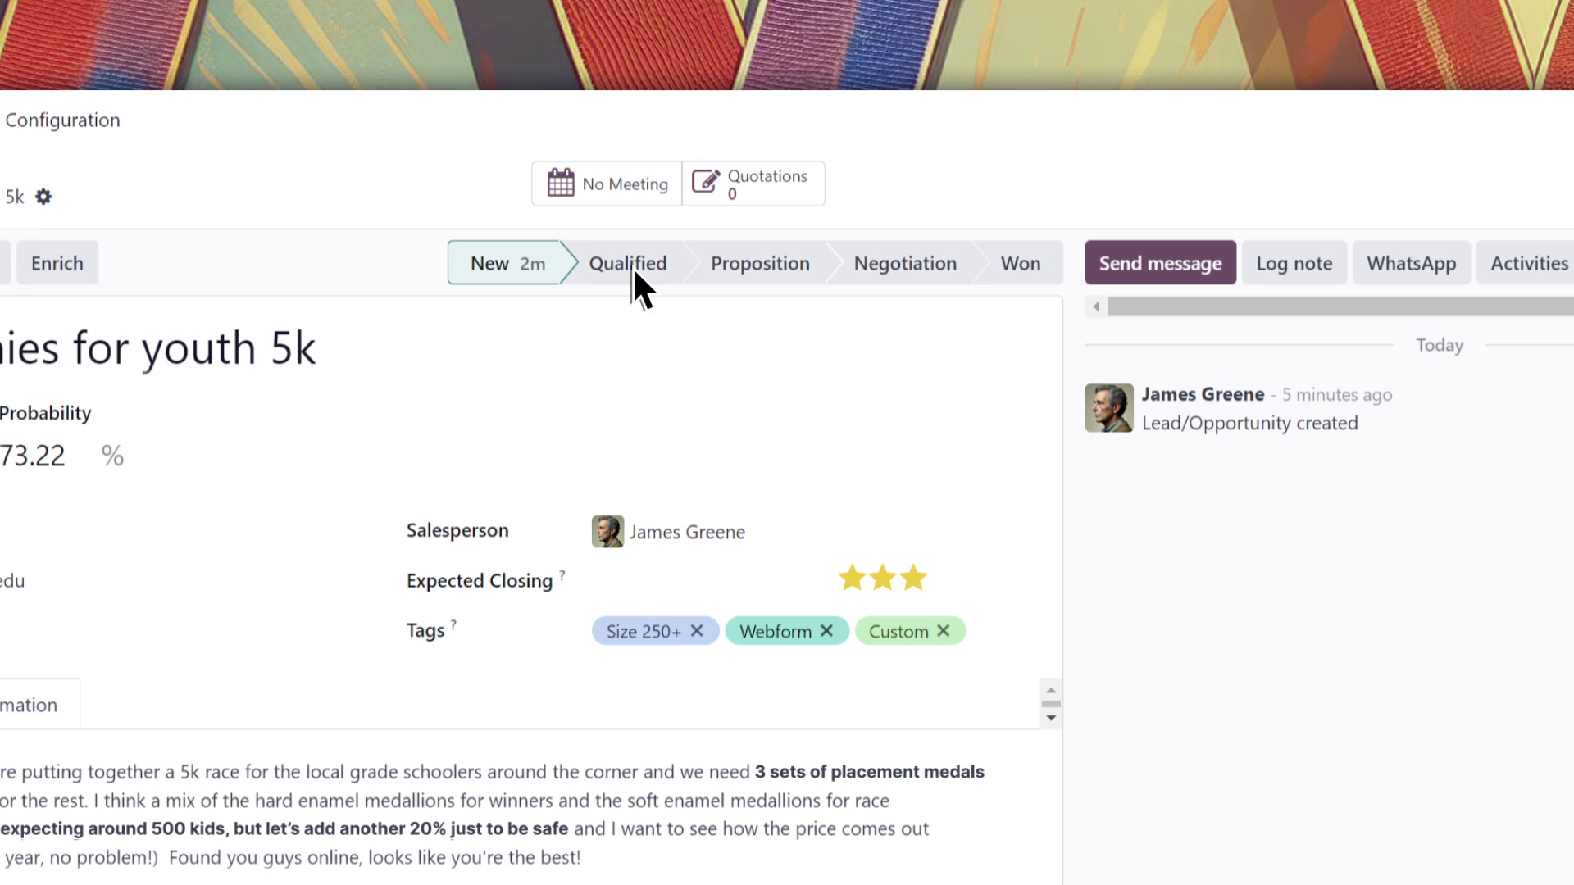
{"action": "left_click", "coordinate": [633, 249]}
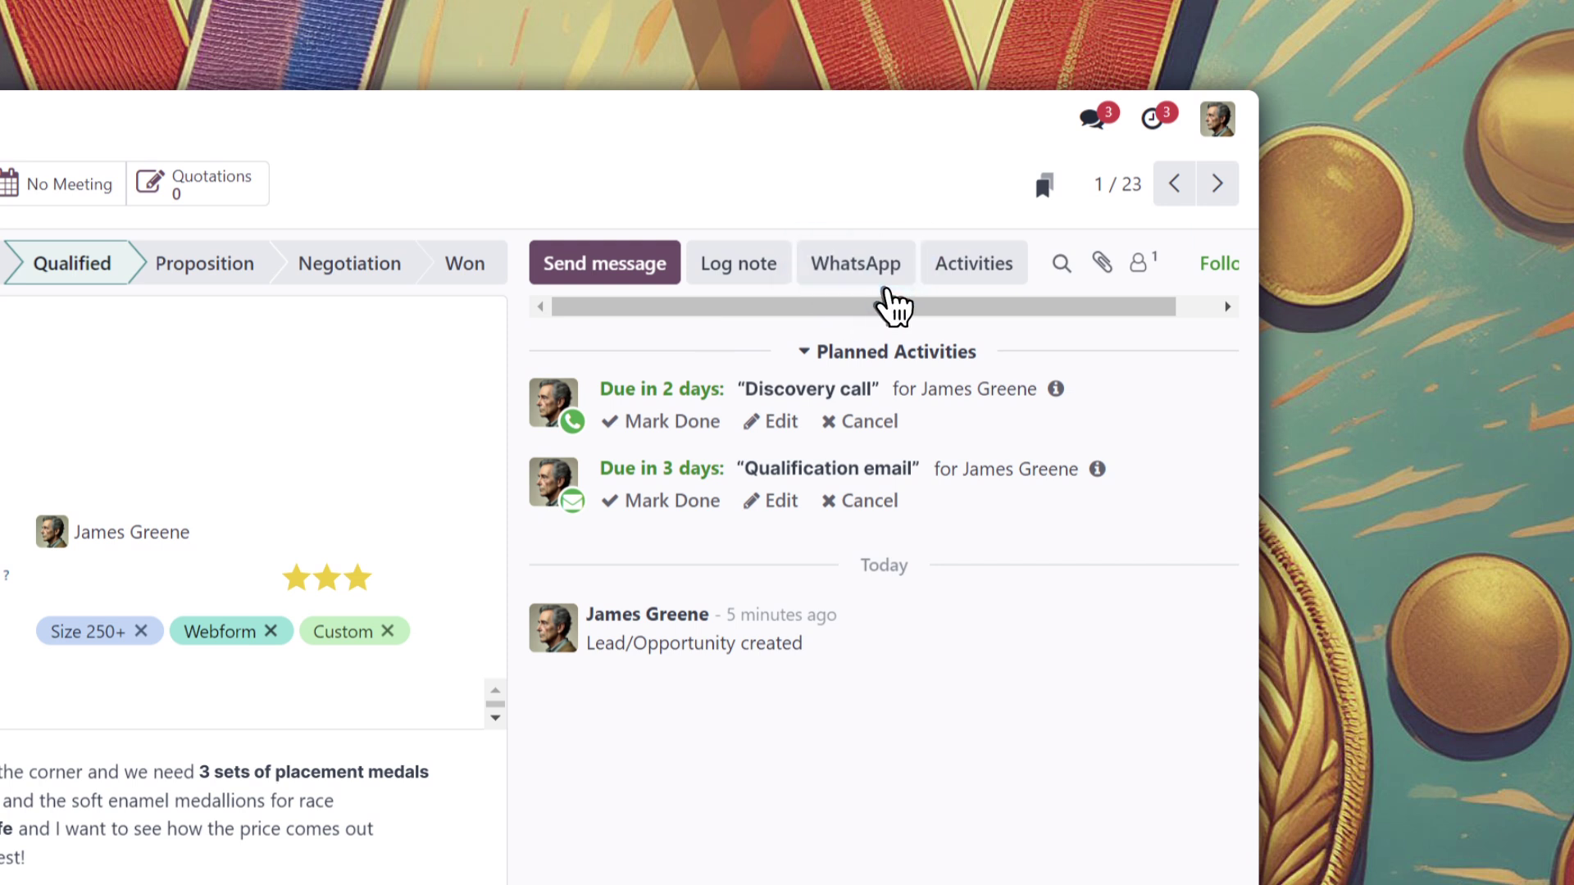
Email the customer from the CRM: qualified lead prompt template with an extended thank-you closing
{"action": "left_click", "coordinate": [656, 269]}
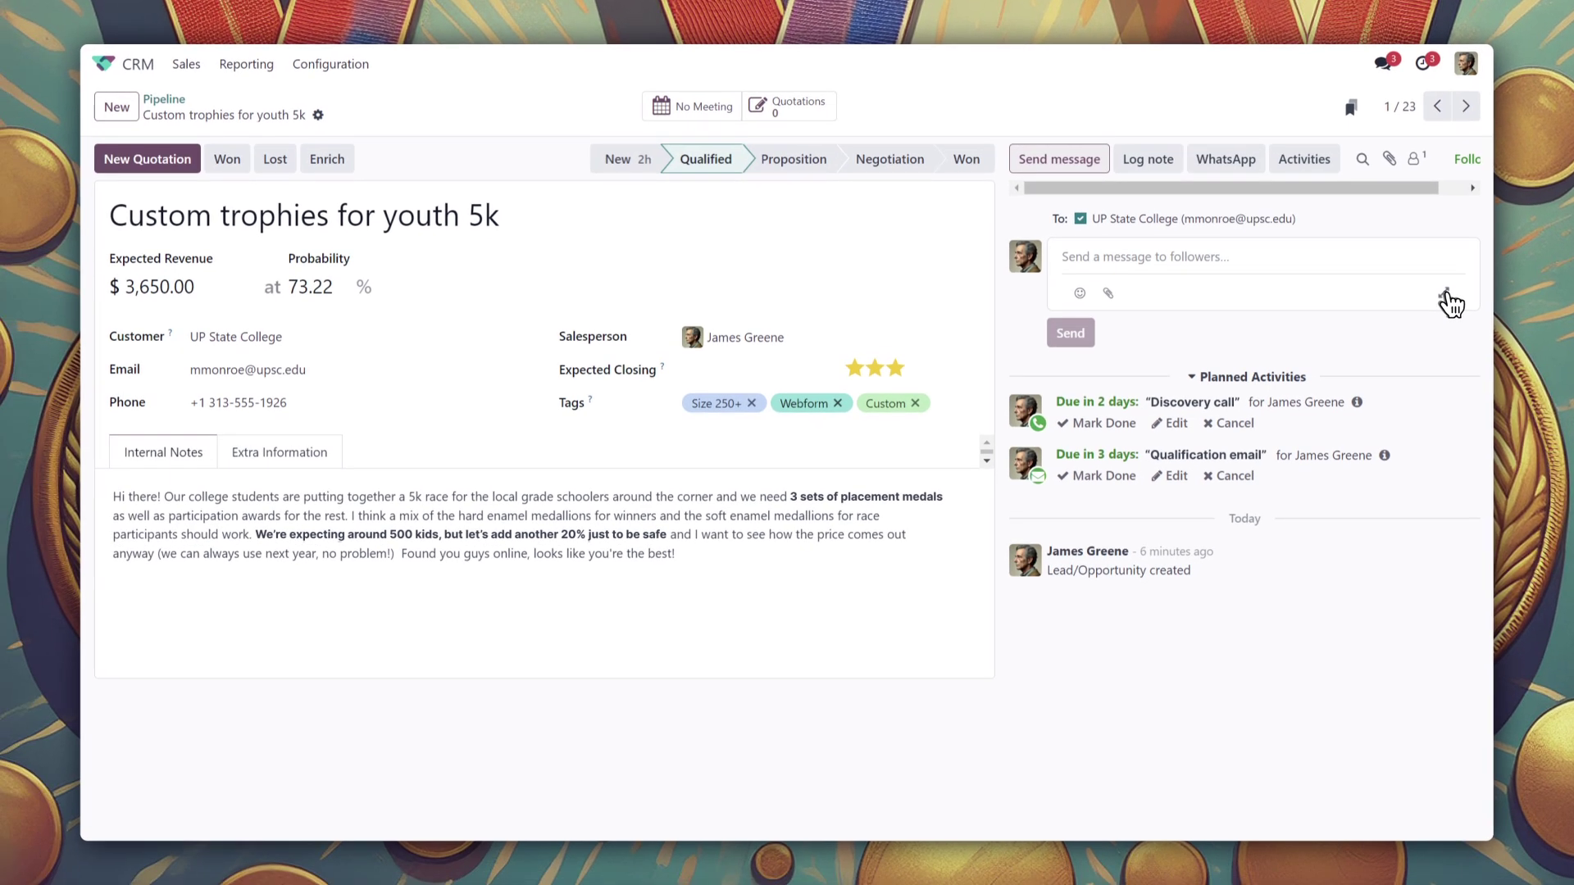
{"action": "left_click", "coordinate": [1444, 294]}
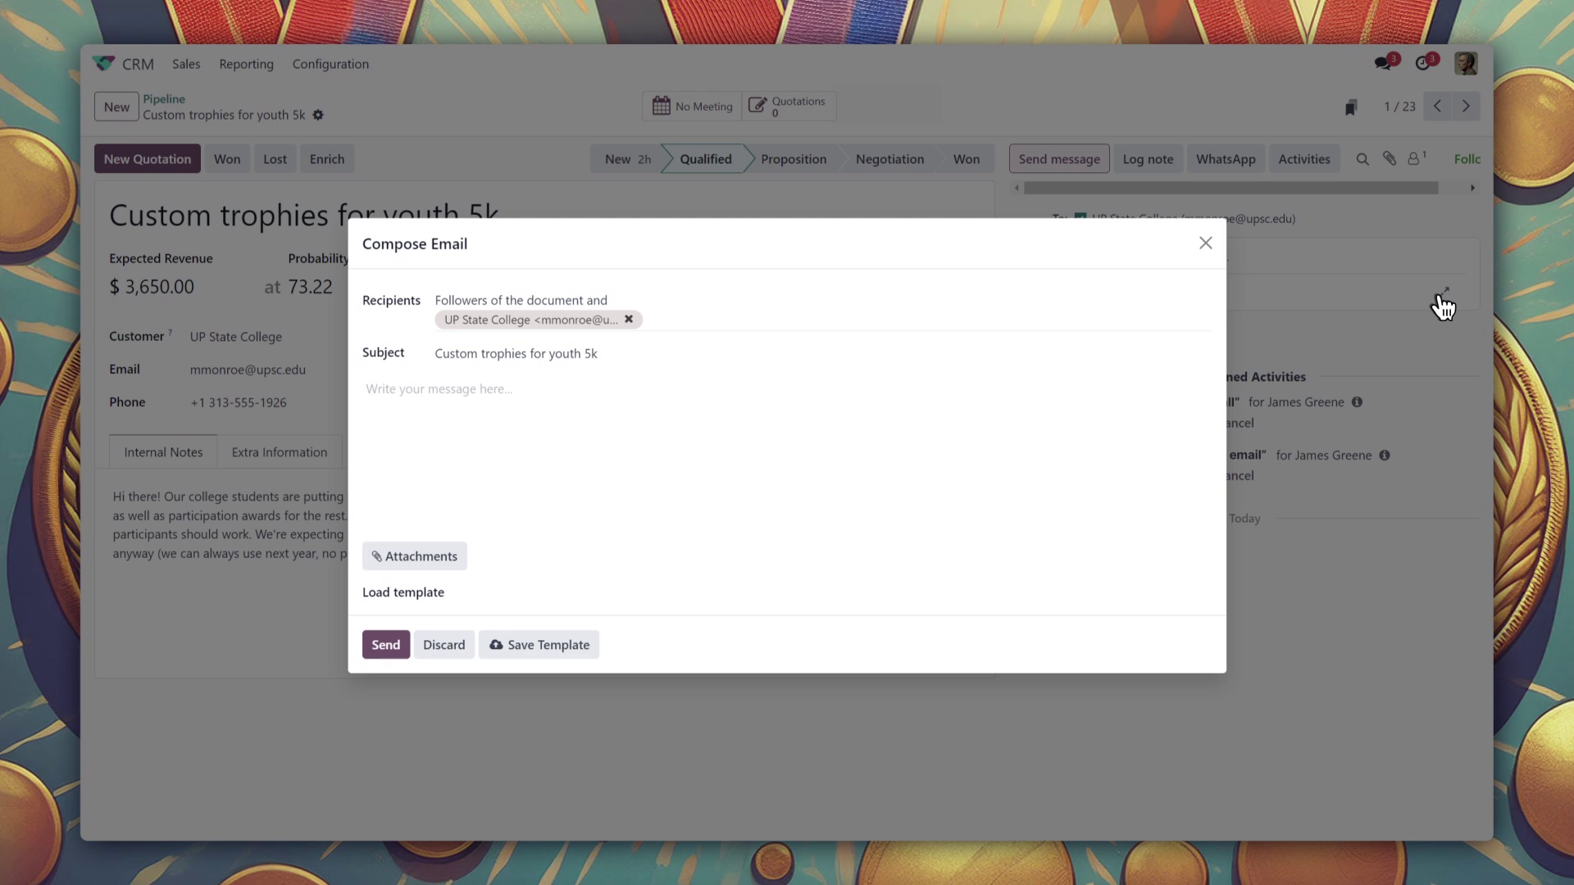
{"action": "left_click", "coordinate": [512, 602]}
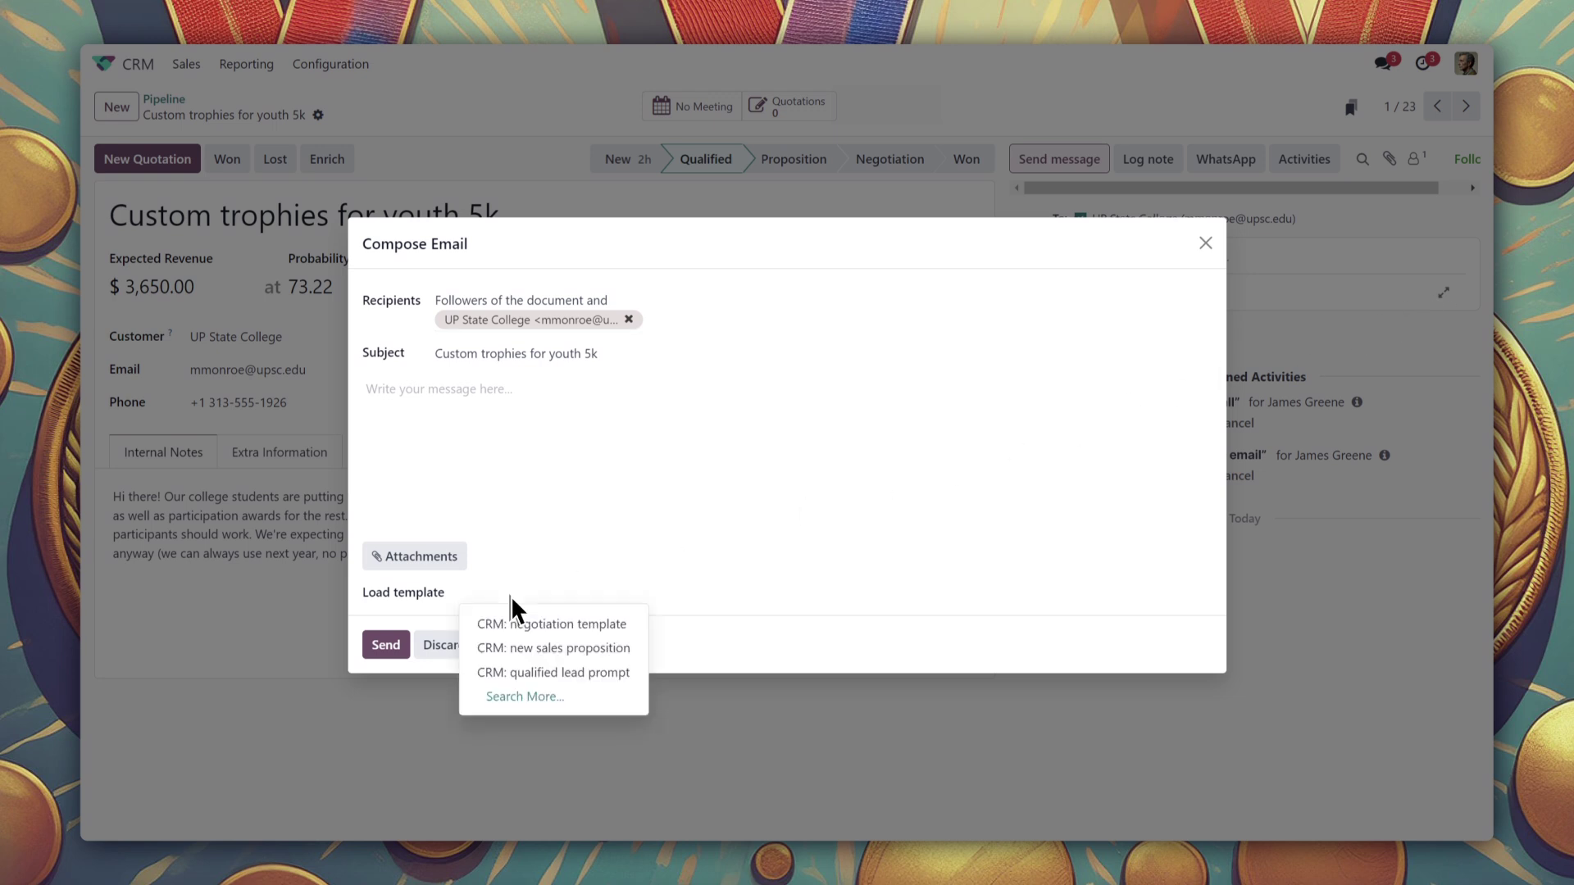
{"action": "left_click", "coordinate": [524, 672]}
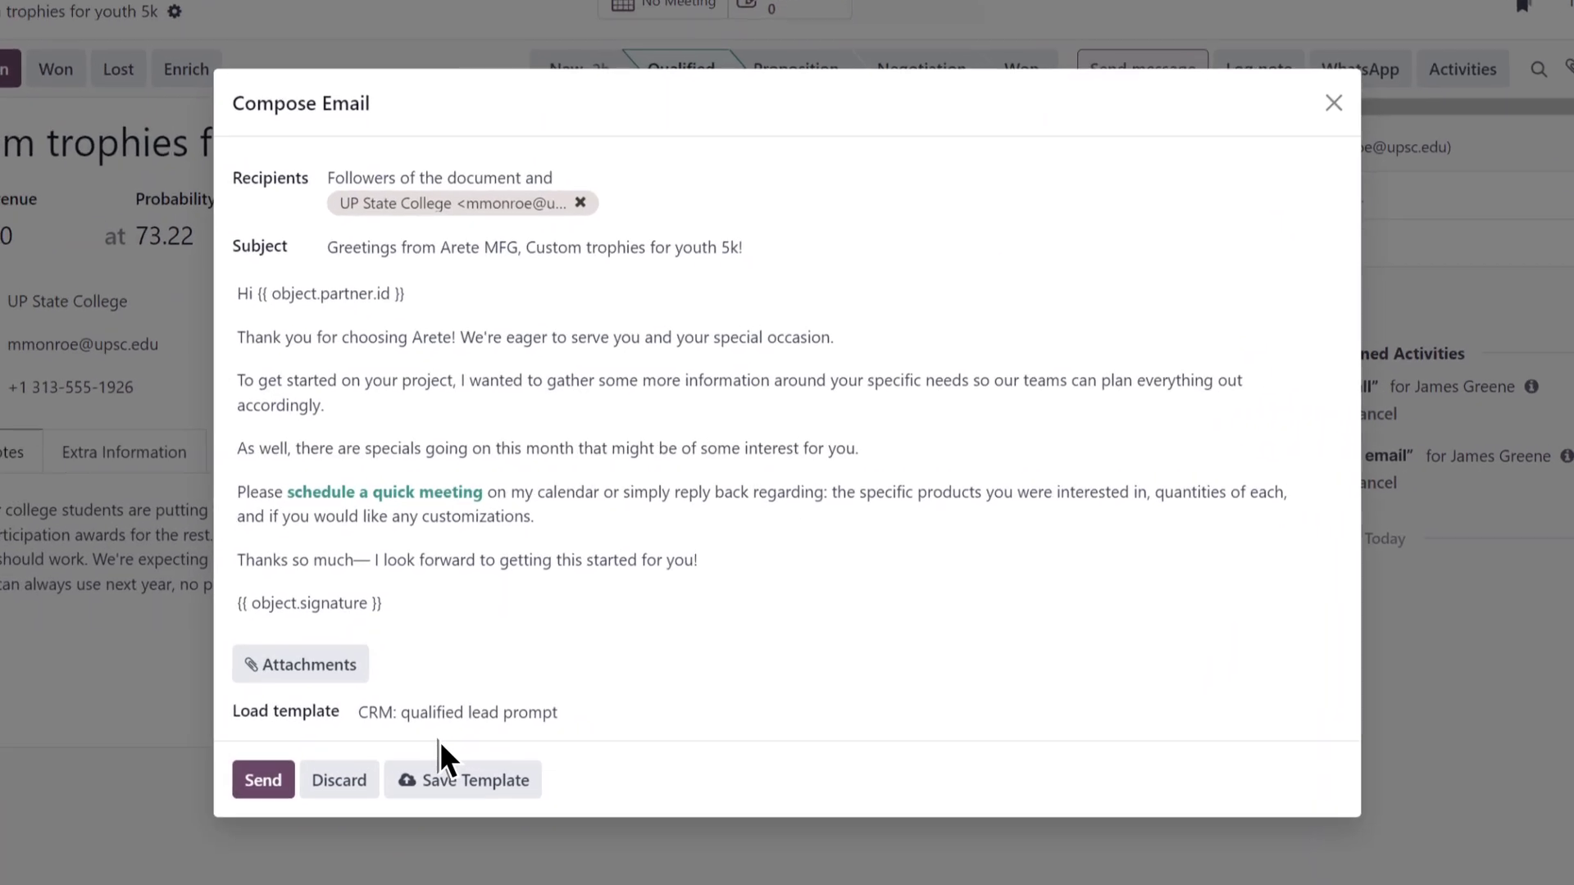
{"action": "left_click_drag", "start_coordinate": [211, 566], "coordinate": [297, 566]}
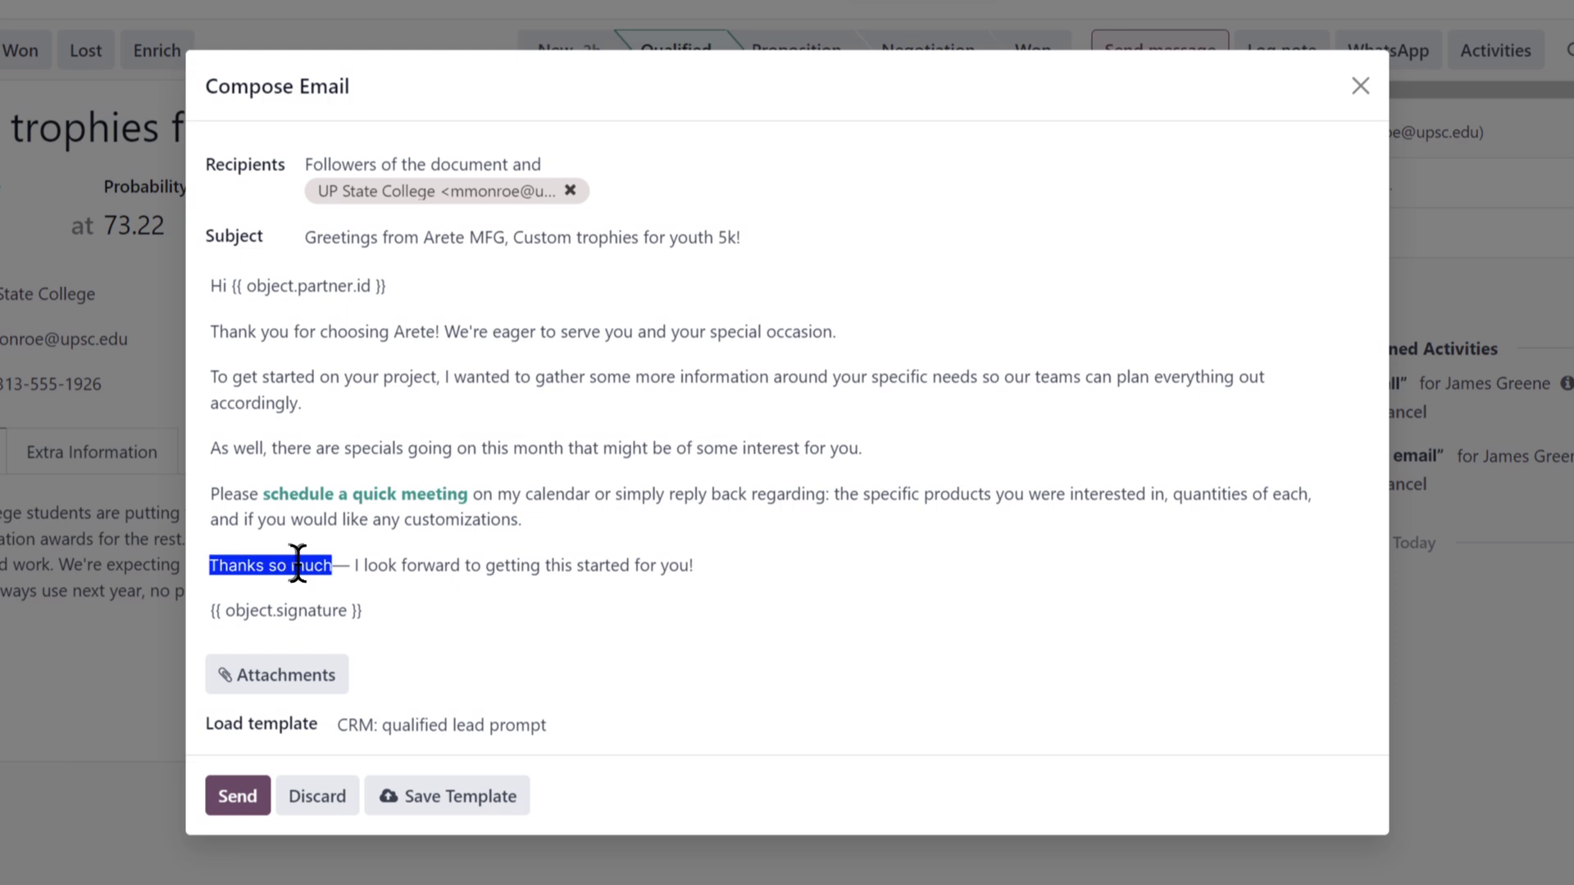
{"action": "type", "text": "Thanks so much for chosing Arete -"}
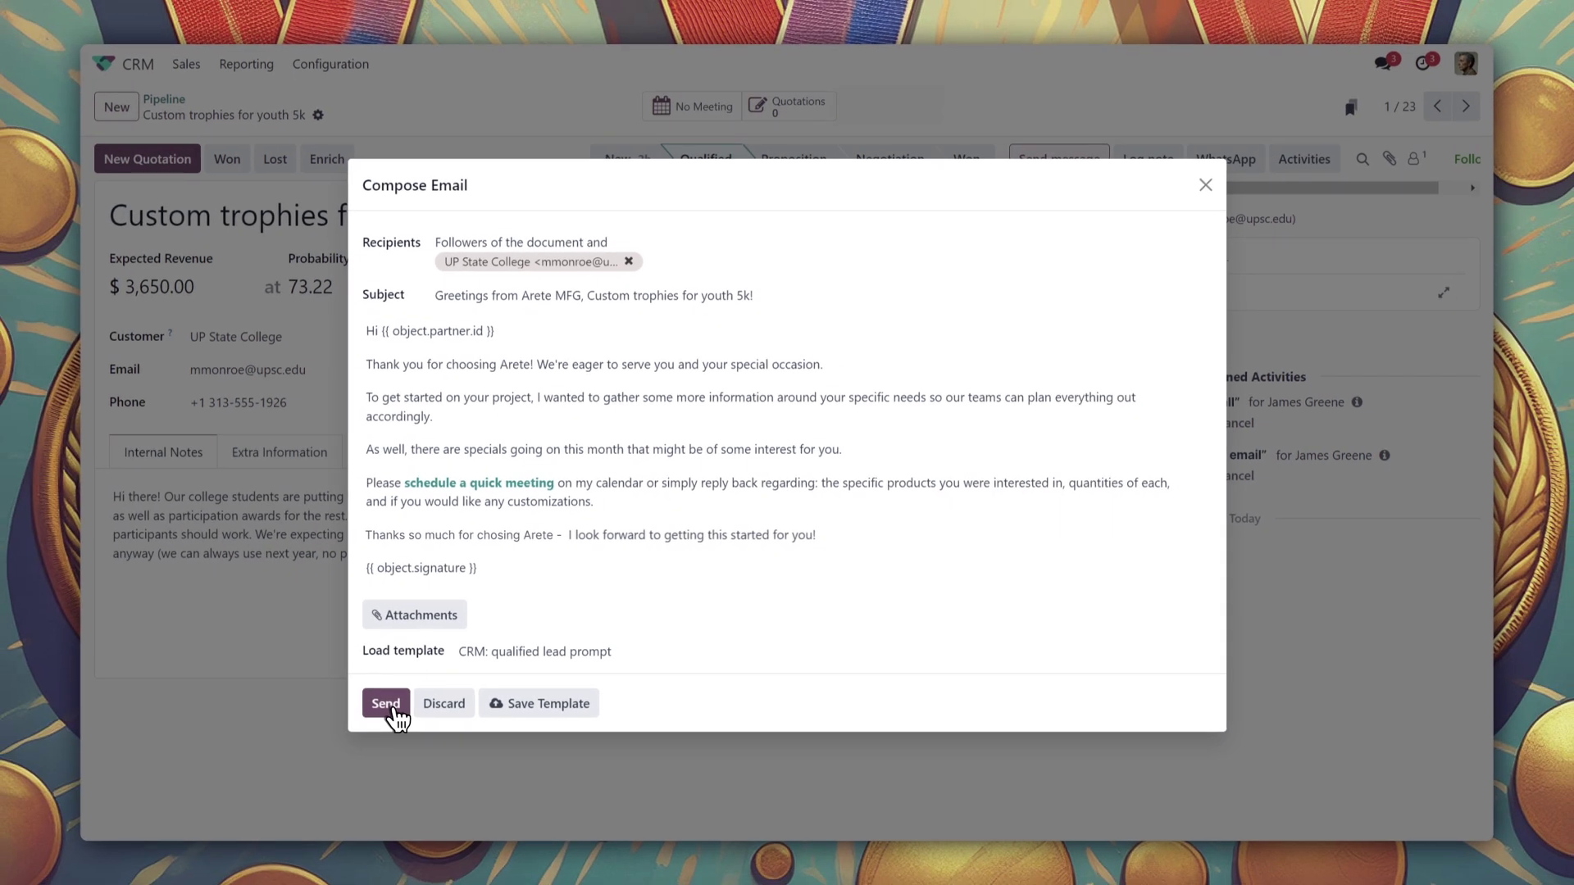
{"action": "left_click", "coordinate": [238, 796]}
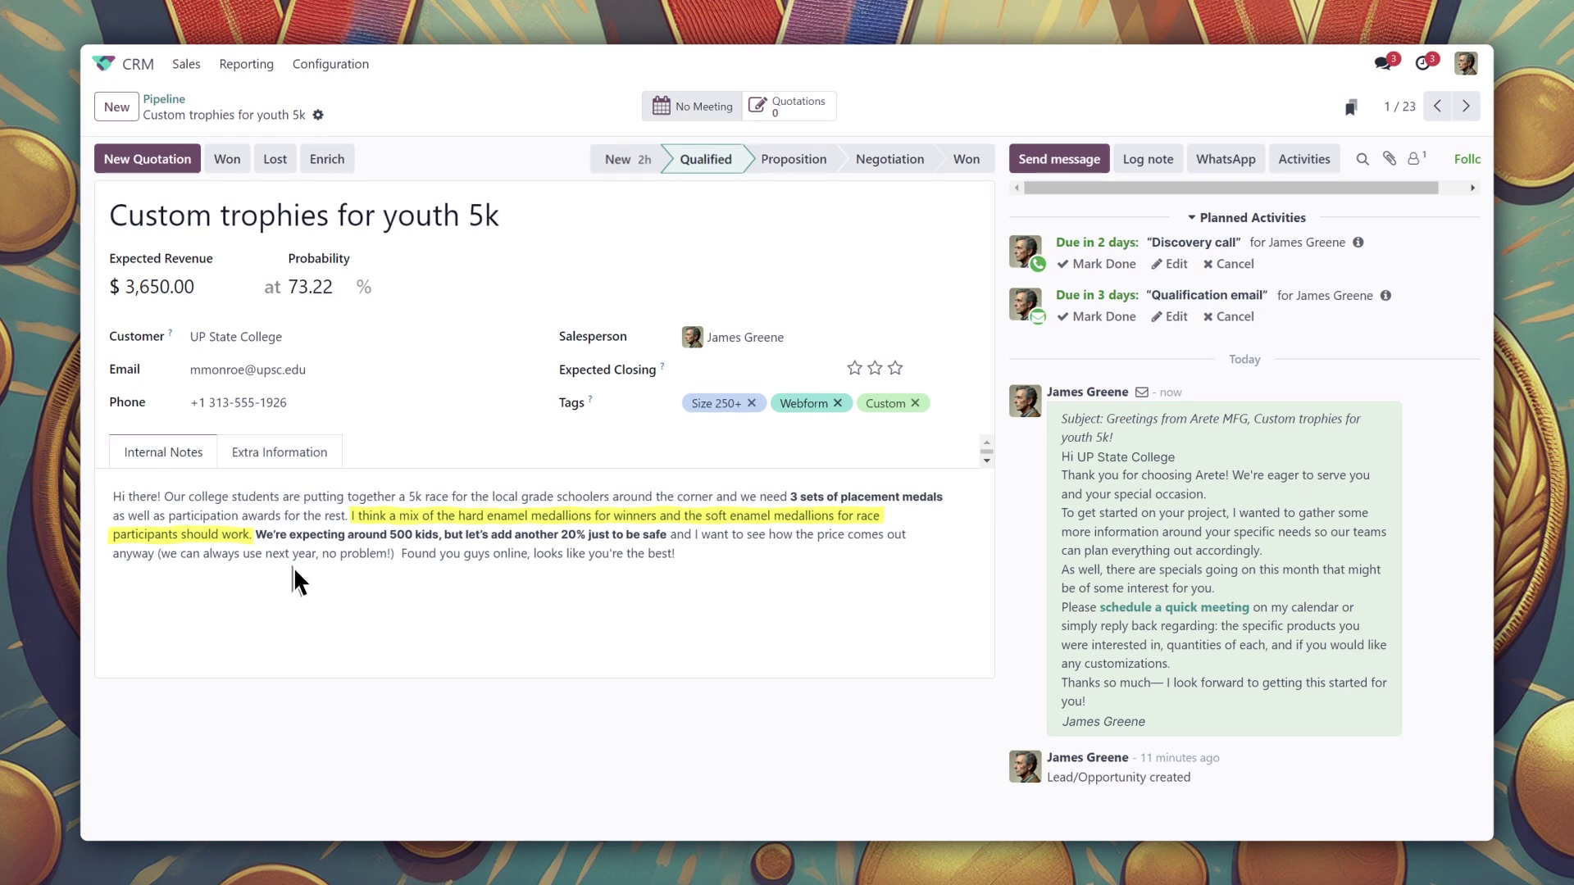
Start a quotation for the lead from the Medallions: Races & Marathons template
{"action": "left_click", "coordinate": [150, 164]}
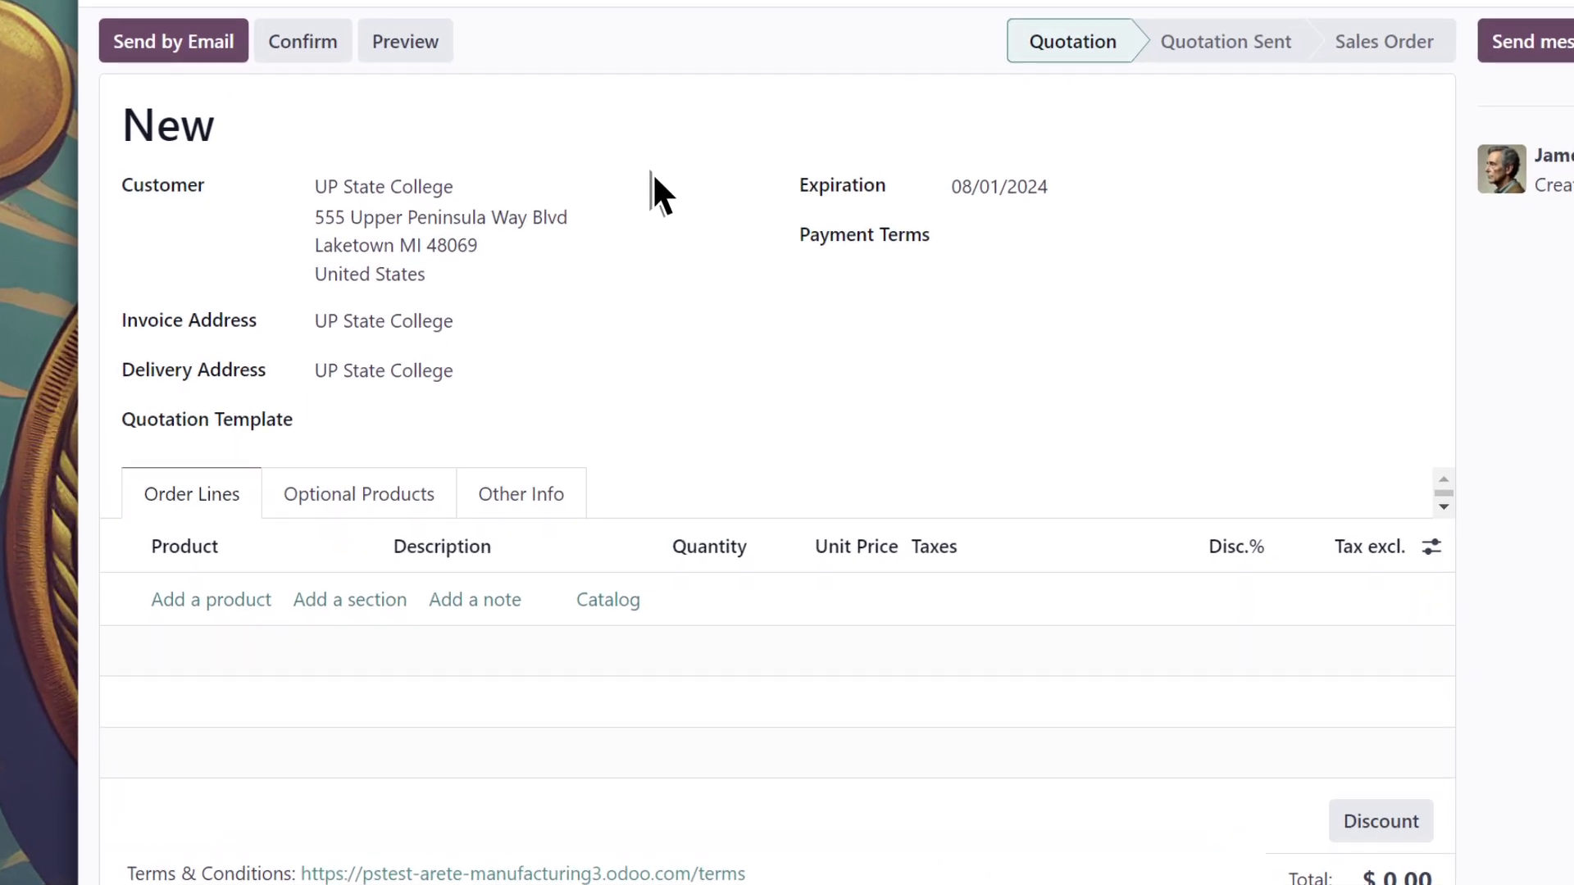
{"action": "left_click", "coordinate": [393, 422]}
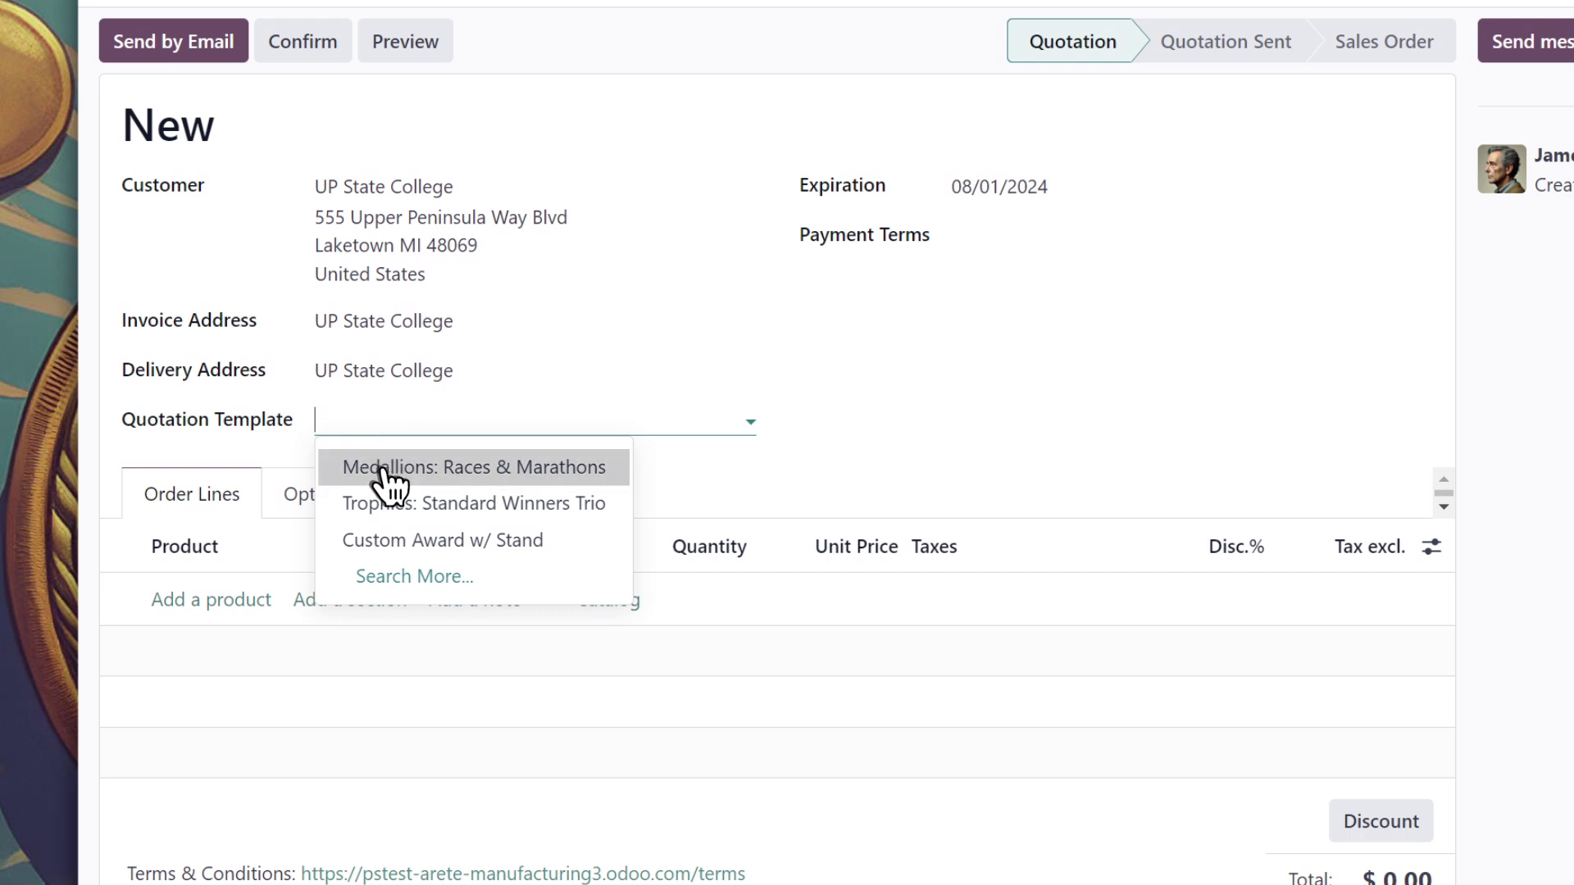
{"action": "left_click", "coordinate": [382, 469]}
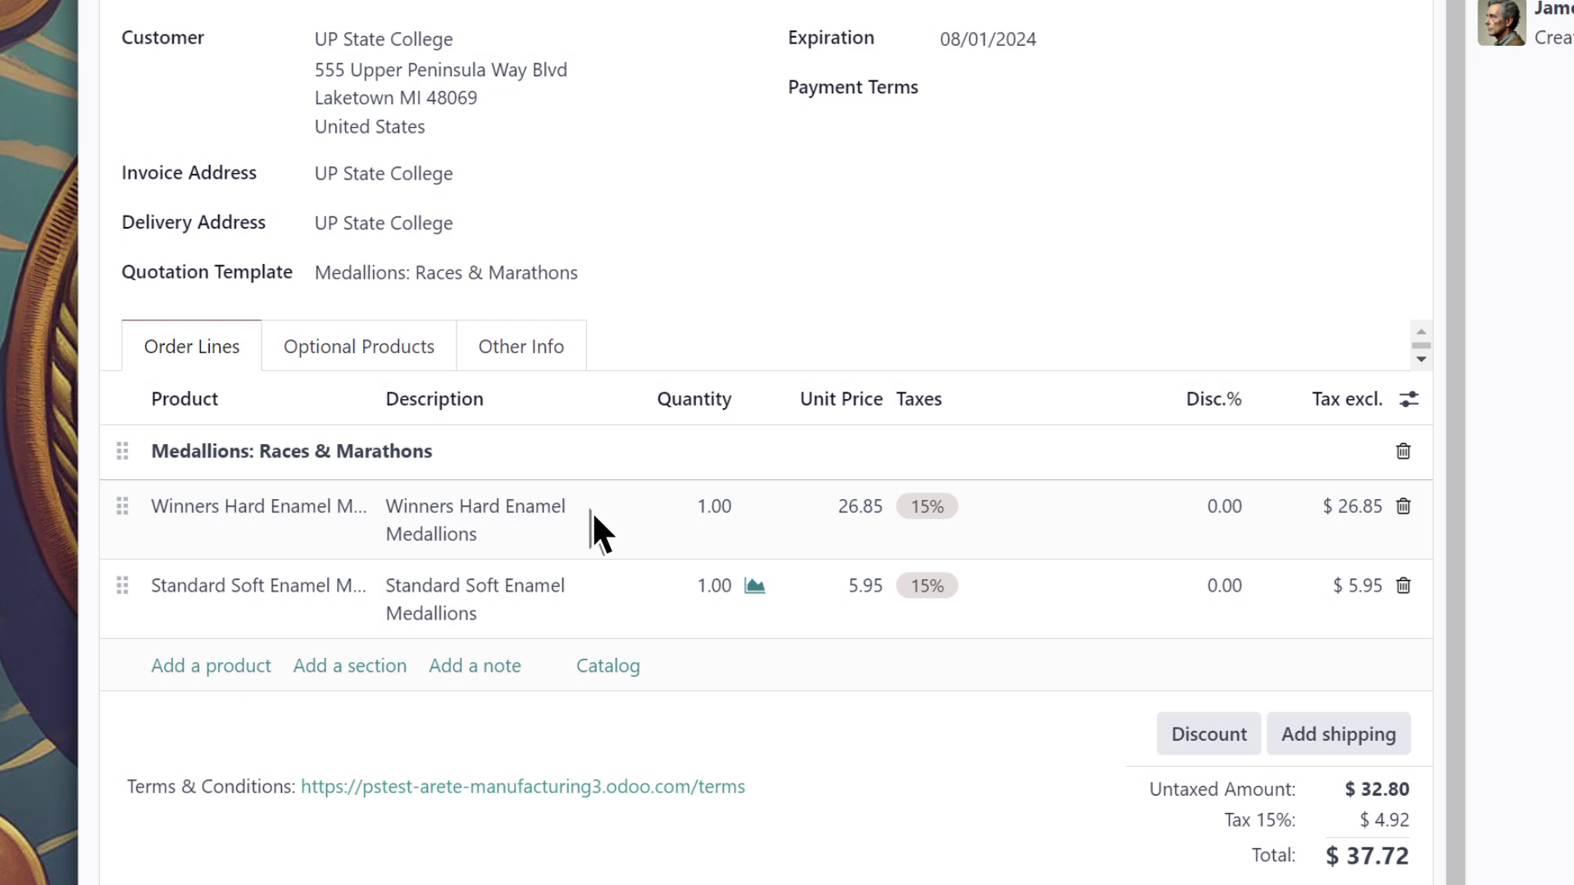
Add a 'Participatory Medals & Awards' section and move the soft enamel line into it
{"action": "left_click", "coordinate": [331, 667]}
{"action": "type", "text": "Participatory Medals & Awards"}
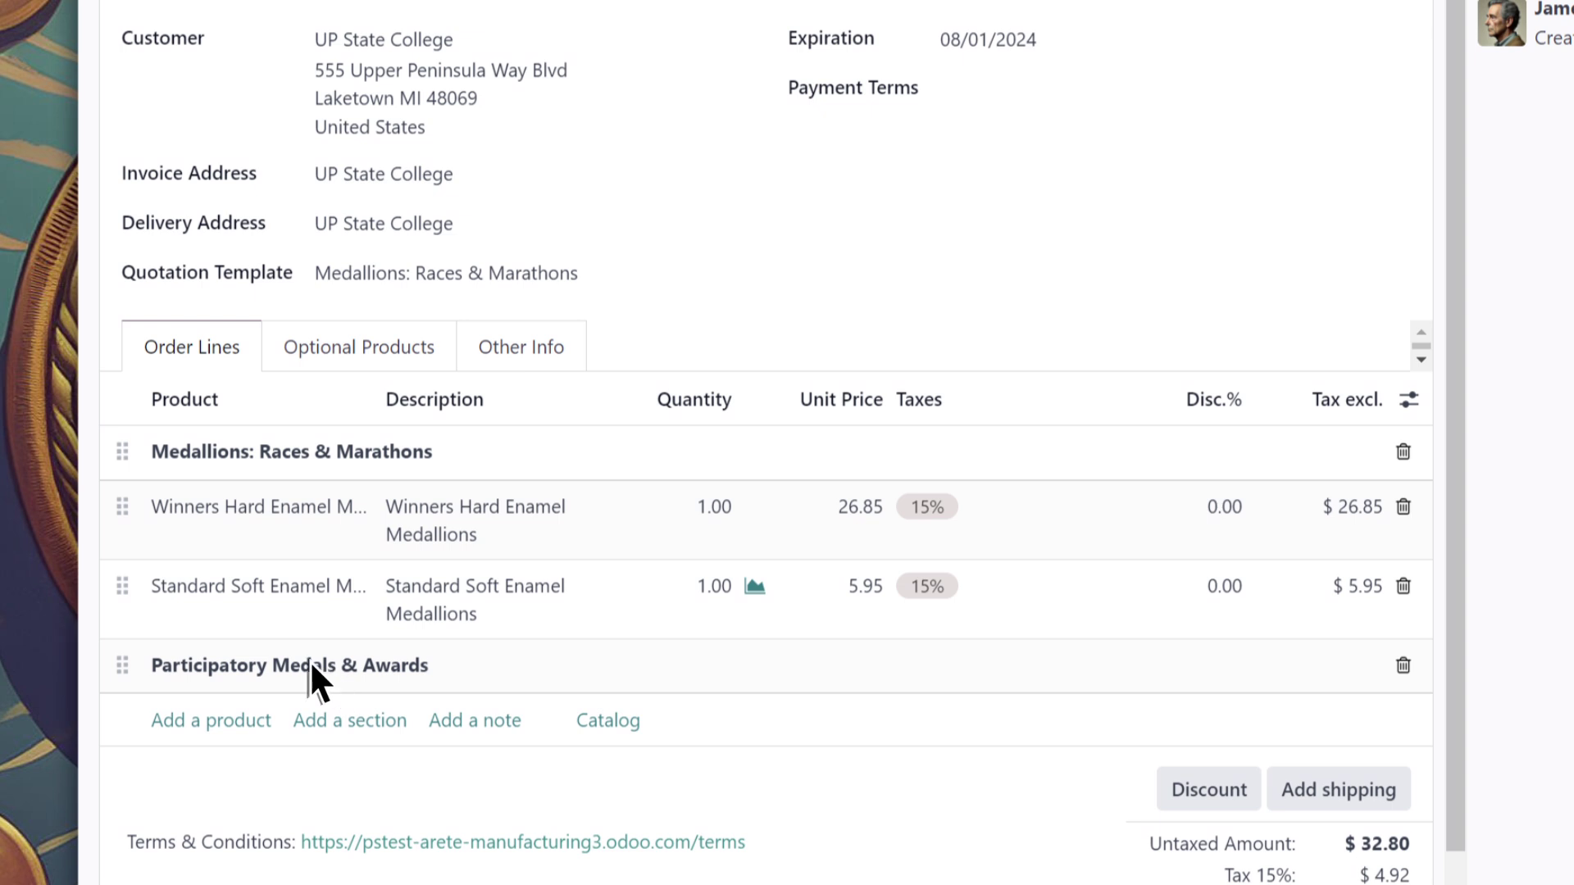
{"action": "left_click_drag", "start_coordinate": [121, 595], "coordinate": [131, 651]}
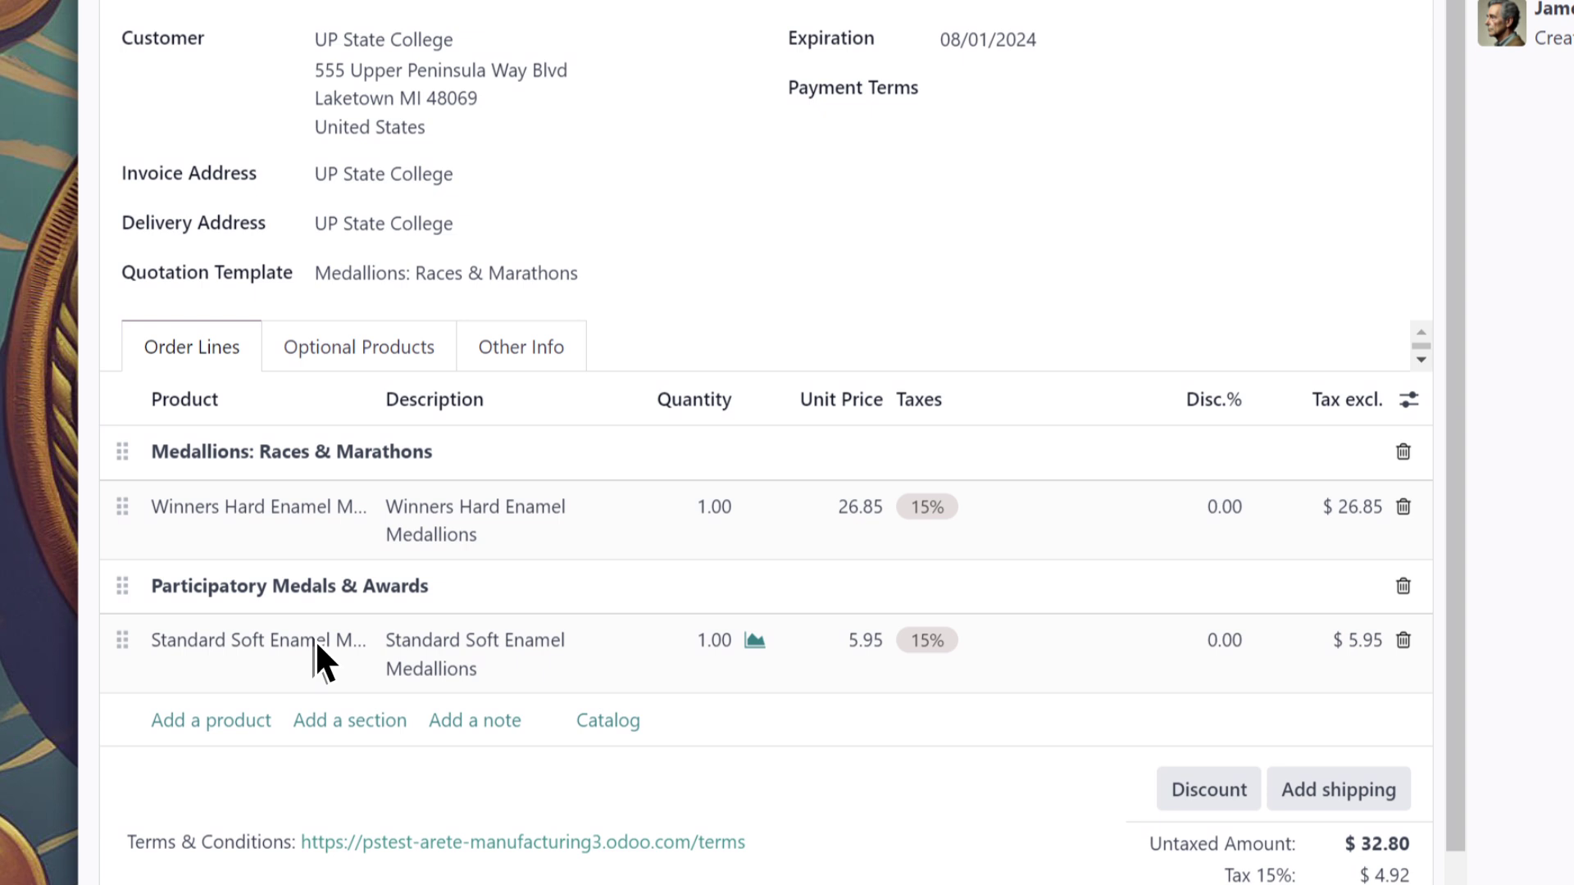
Set quantities to 3 winners' medallions and 600 soft enamel medallions
{"action": "left_click", "coordinate": [715, 509]}
{"action": "type", "text": "3"}
{"action": "left_click", "coordinate": [716, 508]}
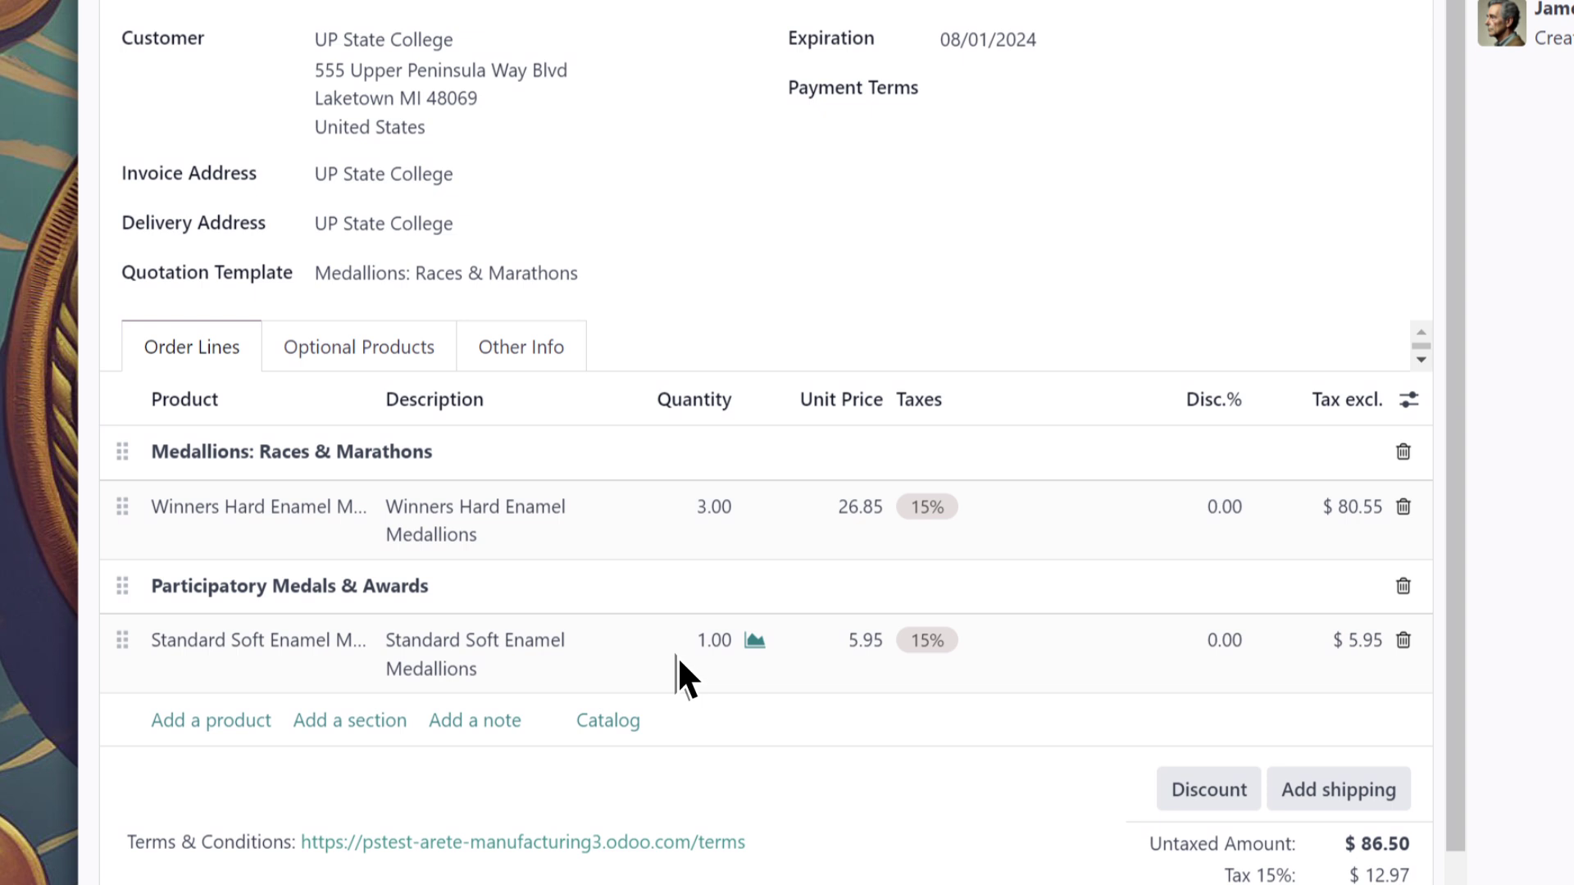
{"action": "left_click", "coordinate": [719, 640]}
{"action": "type", "text": "600"}
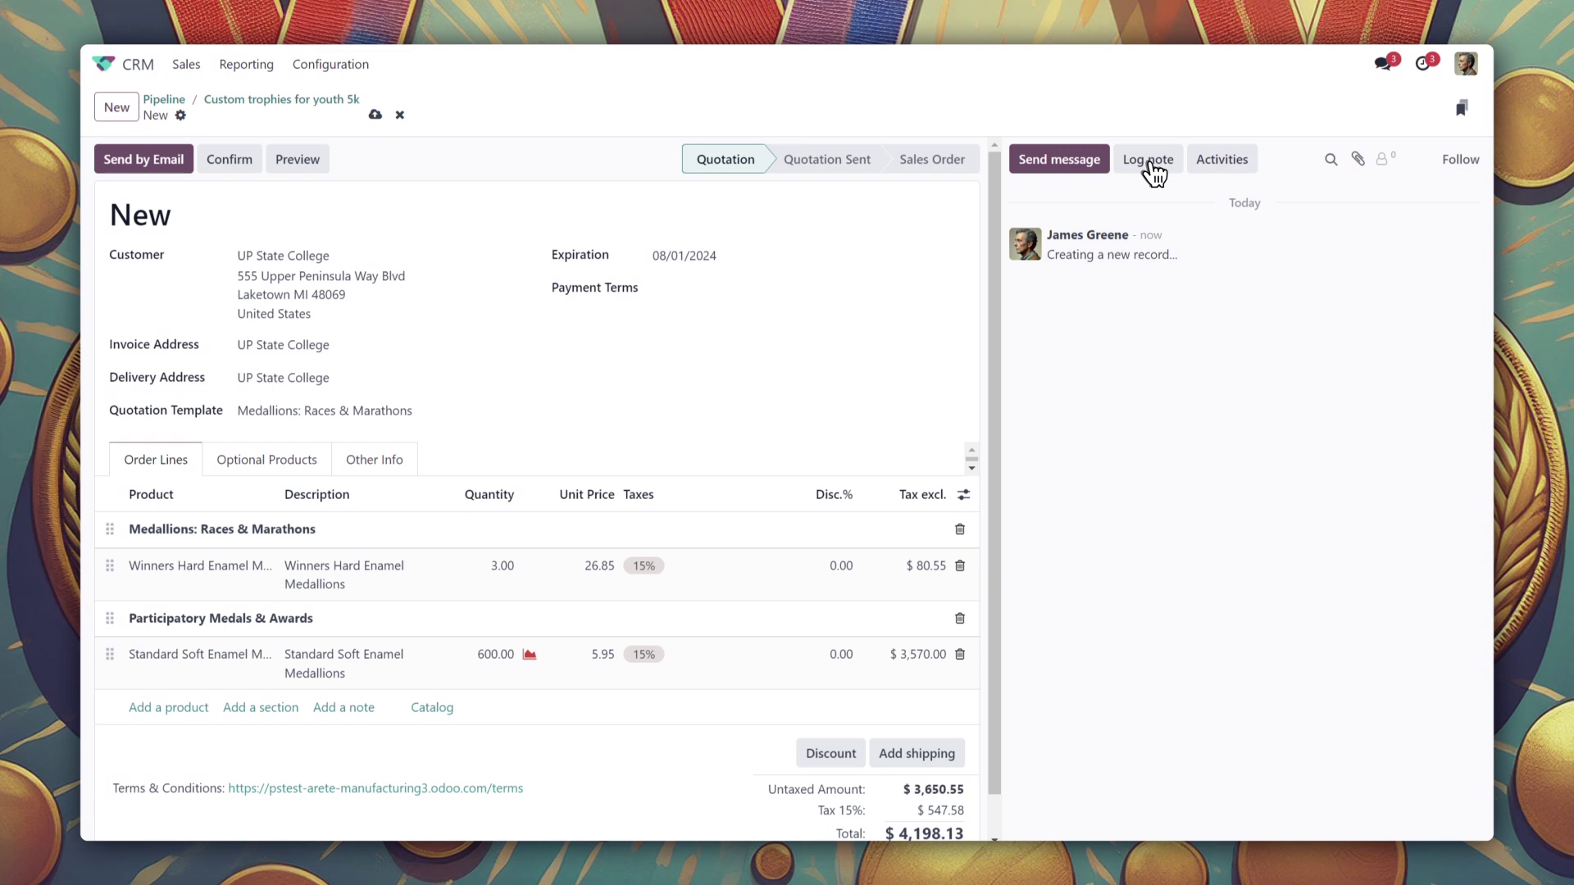
{"action": "left_click", "coordinate": [1150, 164]}
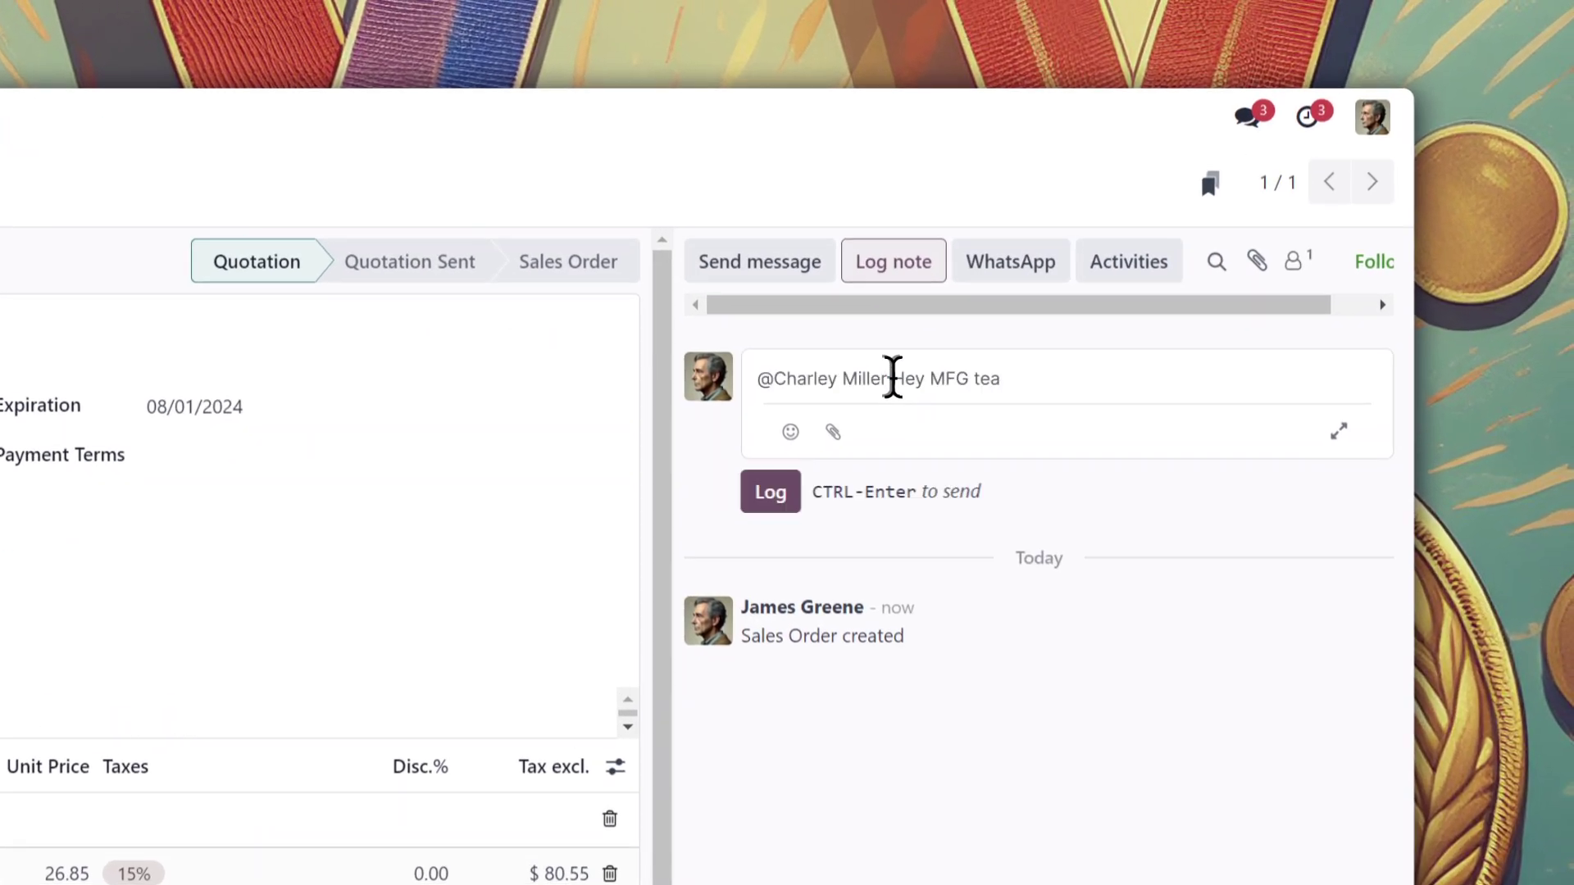
{"action": "type", "text": "m, just an FYI we might need more Soft Enamel Medallions produced soon. Stand"}
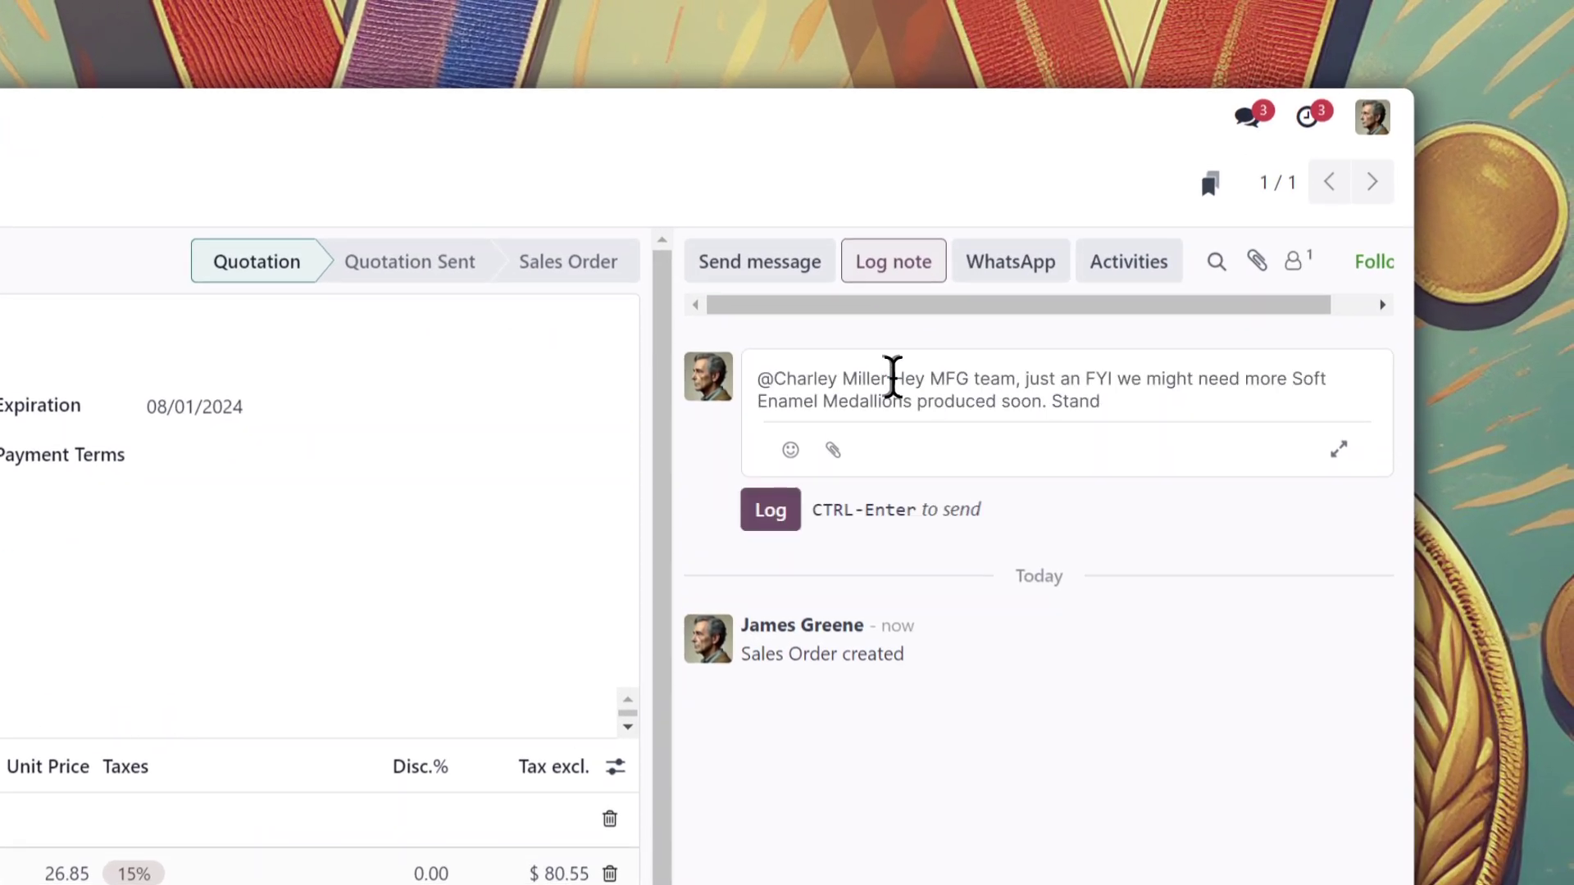
{"action": "type", "text": "ard, no special markings. The quote I'm working on here says we're low inventory"}
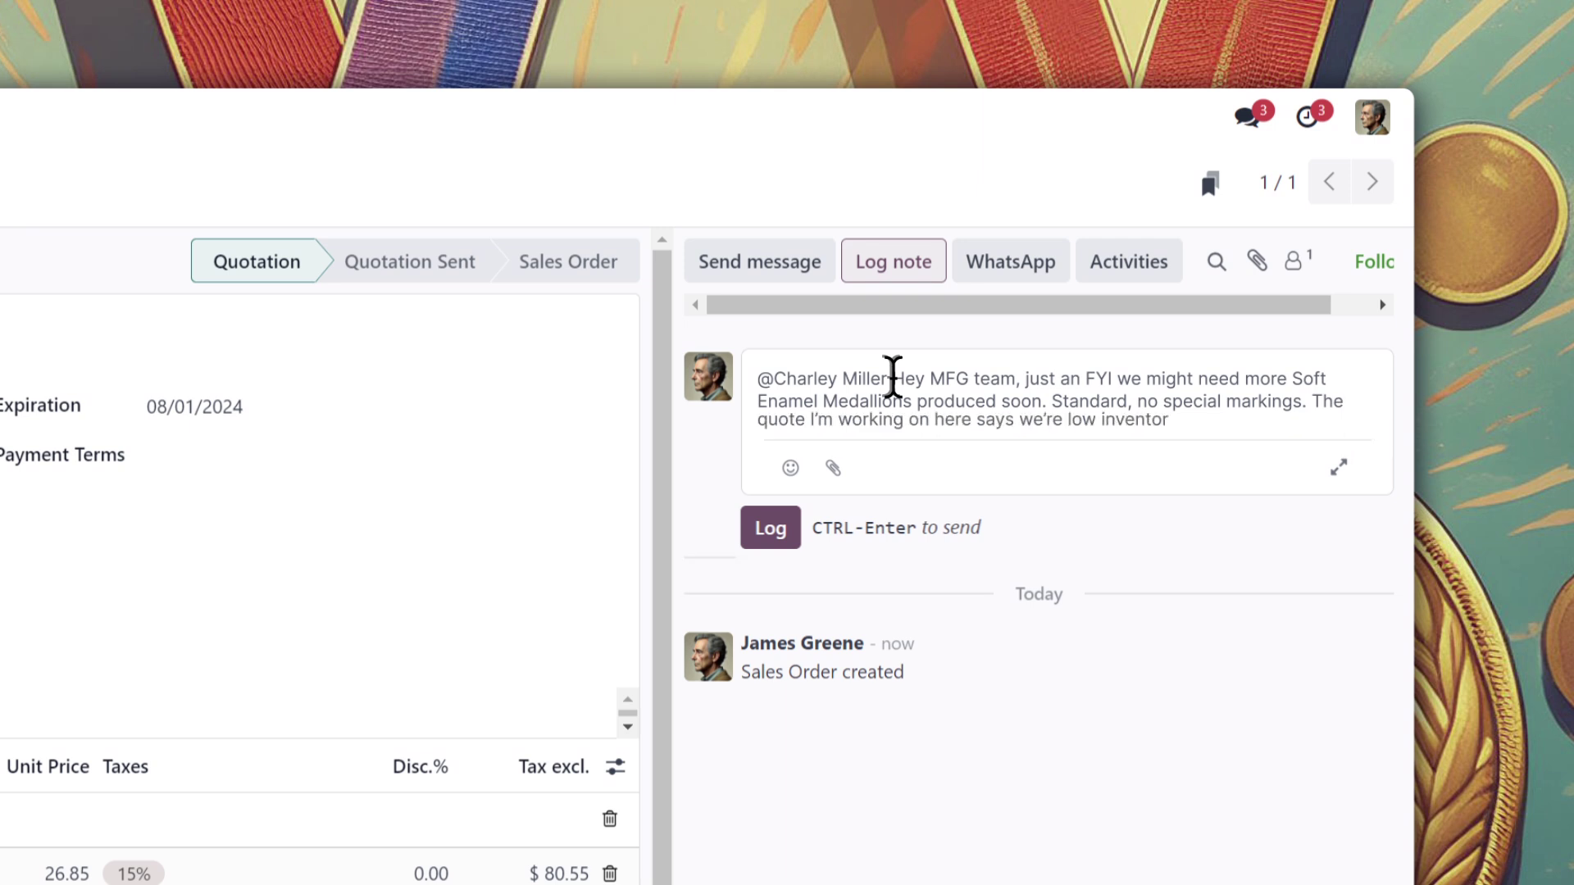
{"action": "type", "text": " and their event is in a few weeks, you should see an MTO for t"}
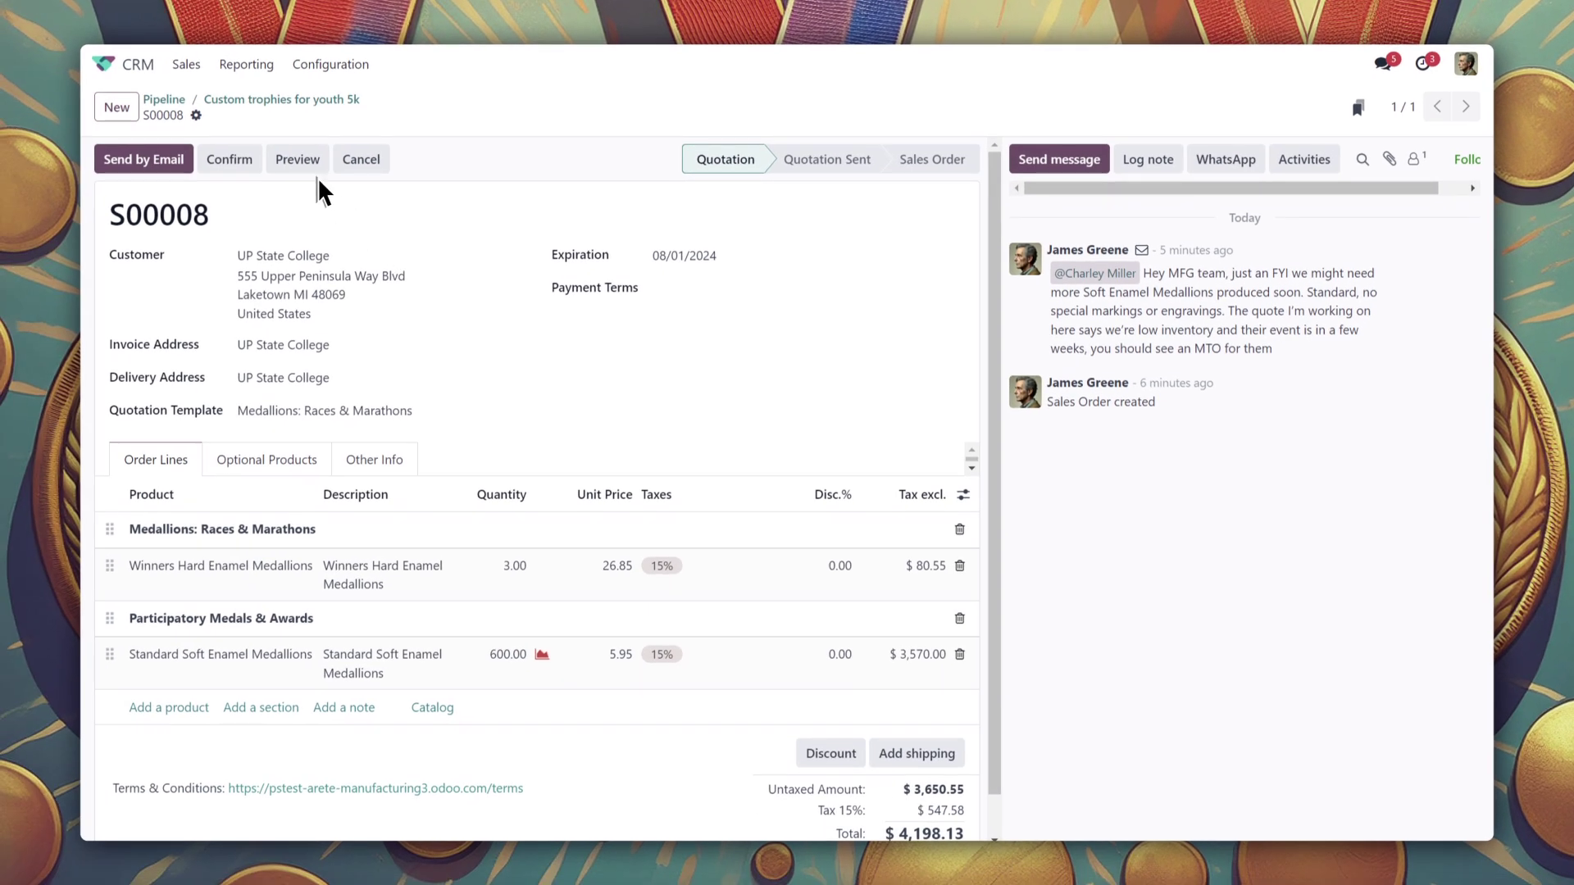
{"action": "left_click", "coordinate": [296, 159]}
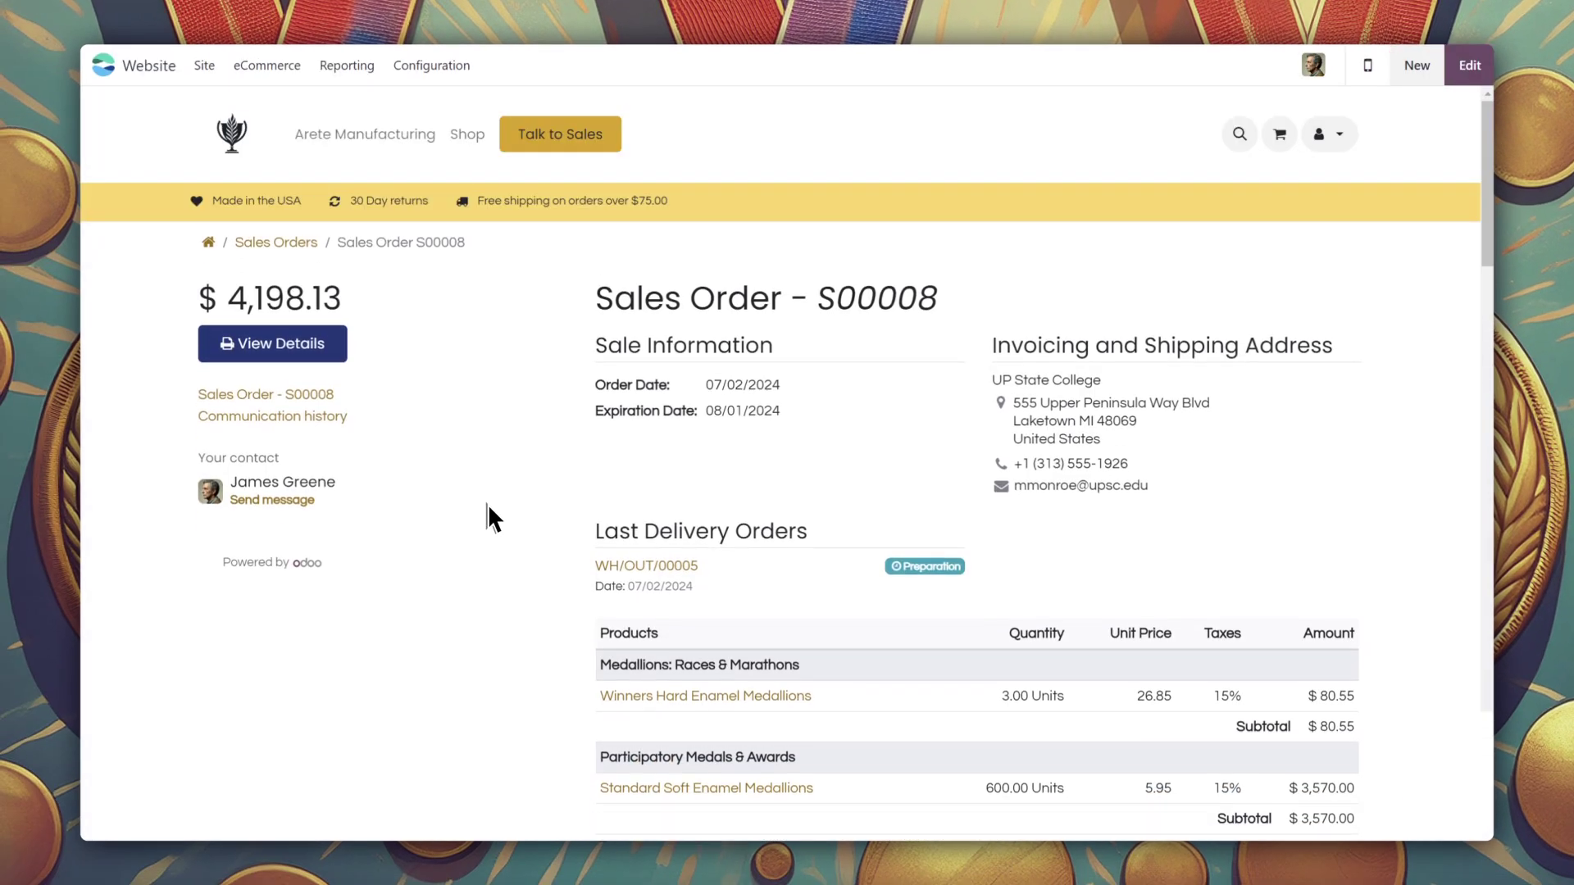
{"action": "scroll", "coordinate": [492, 510], "scroll_direction": "down", "scroll_amount": 2}
{"action": "scroll", "coordinate": [493, 514], "scroll_direction": "up", "scroll_amount": 2}
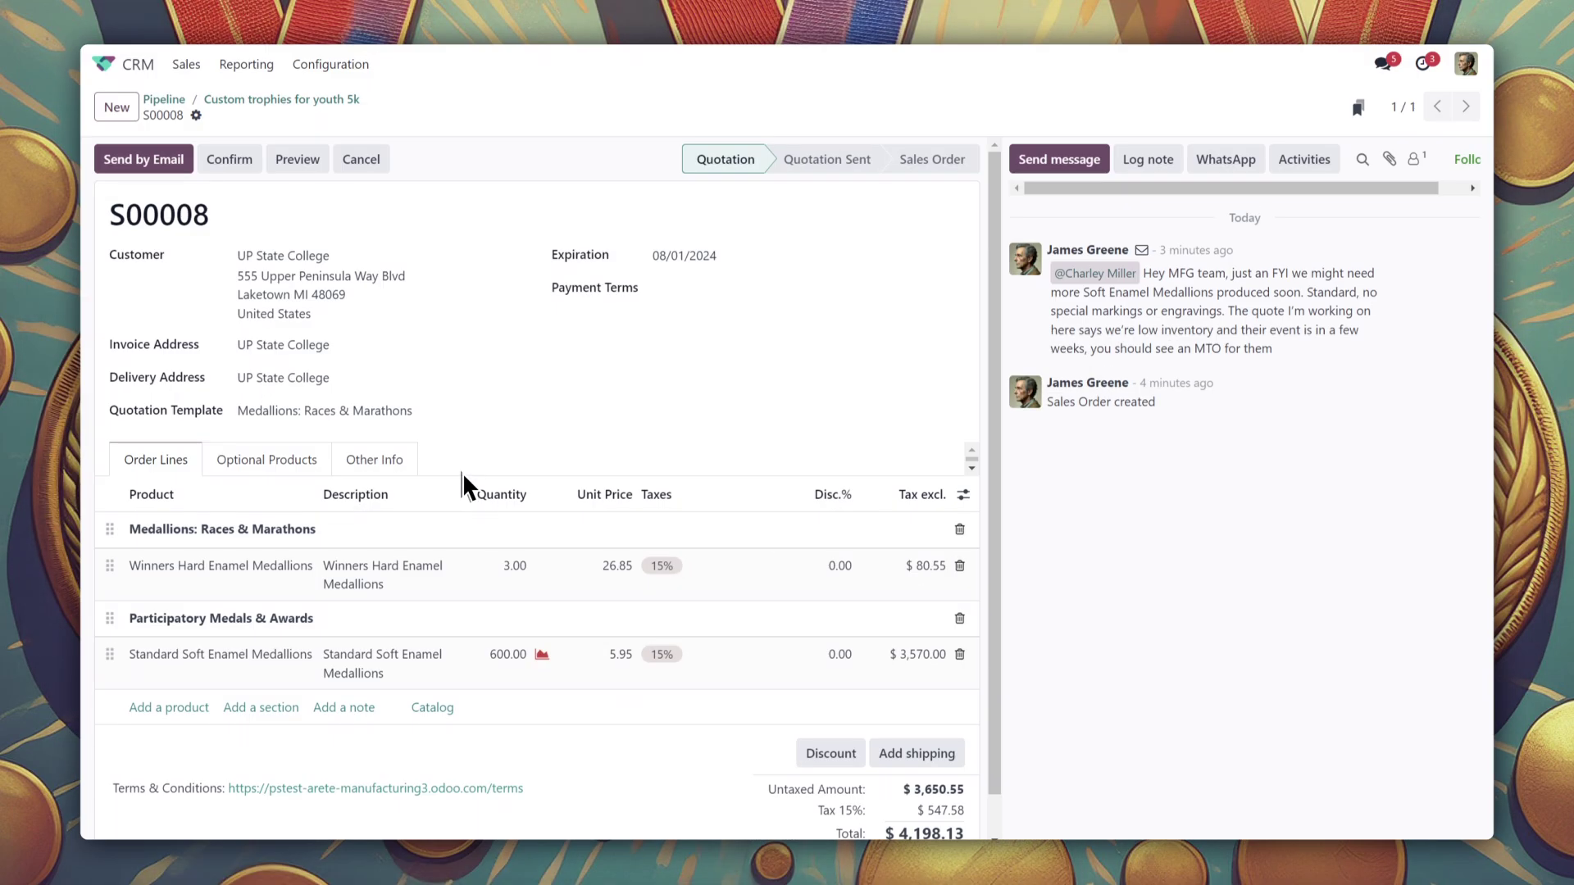
Print the S00008 quotation as a PDF Quote
{"action": "left_click", "coordinate": [196, 116]}
{"action": "mouse_move", "coordinate": [263, 153]}
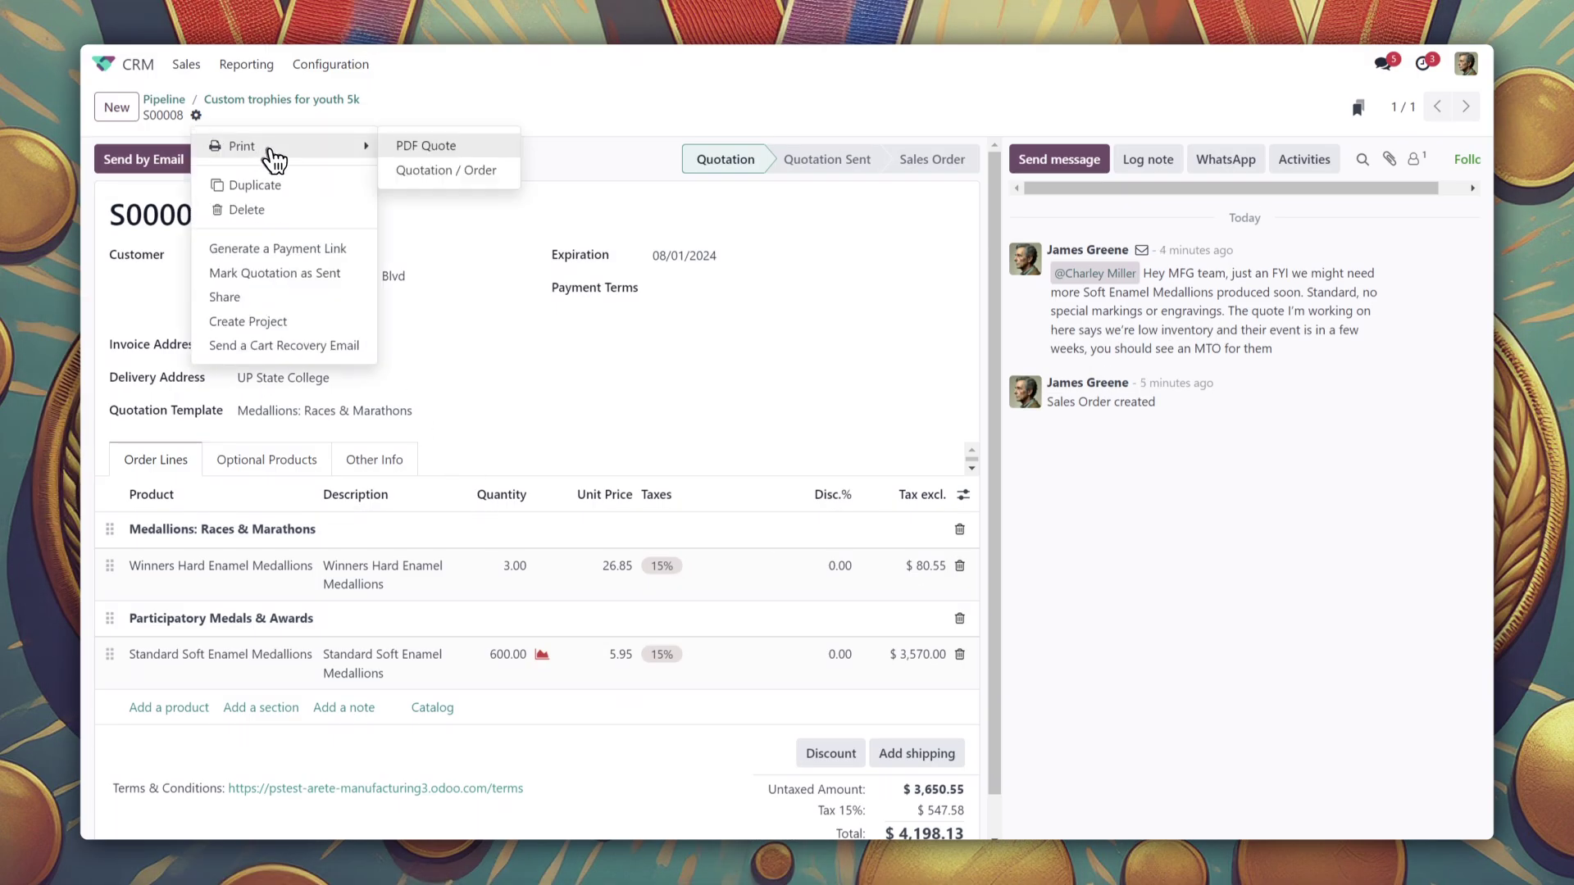
{"action": "left_click", "coordinate": [426, 146]}
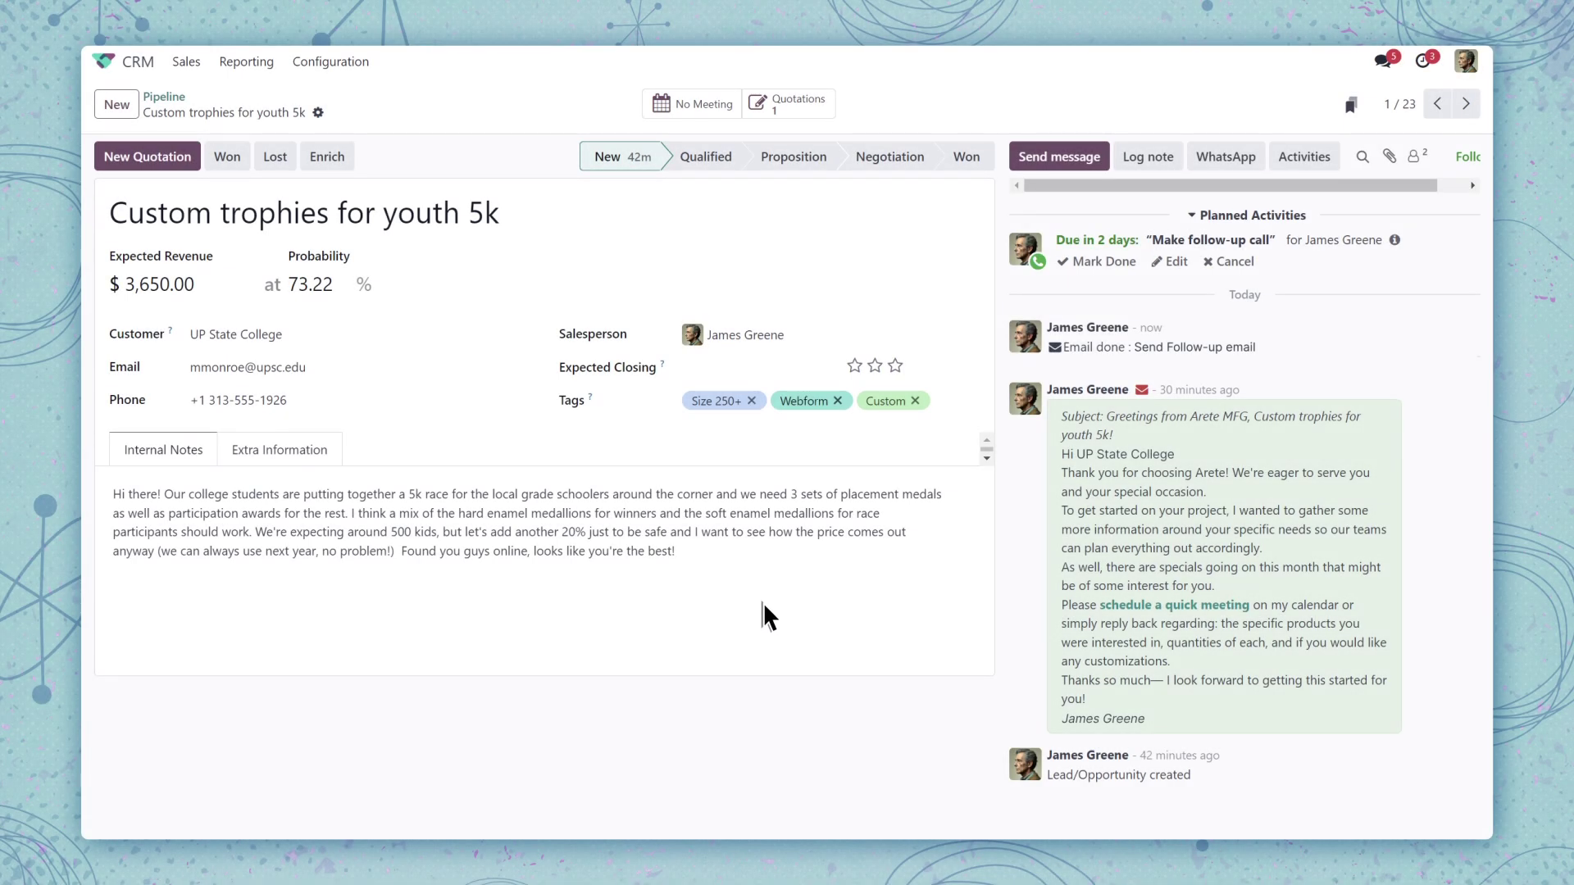
Review the lead's Extra Information details, then return to the Pipeline
{"action": "left_click", "coordinate": [299, 457]}
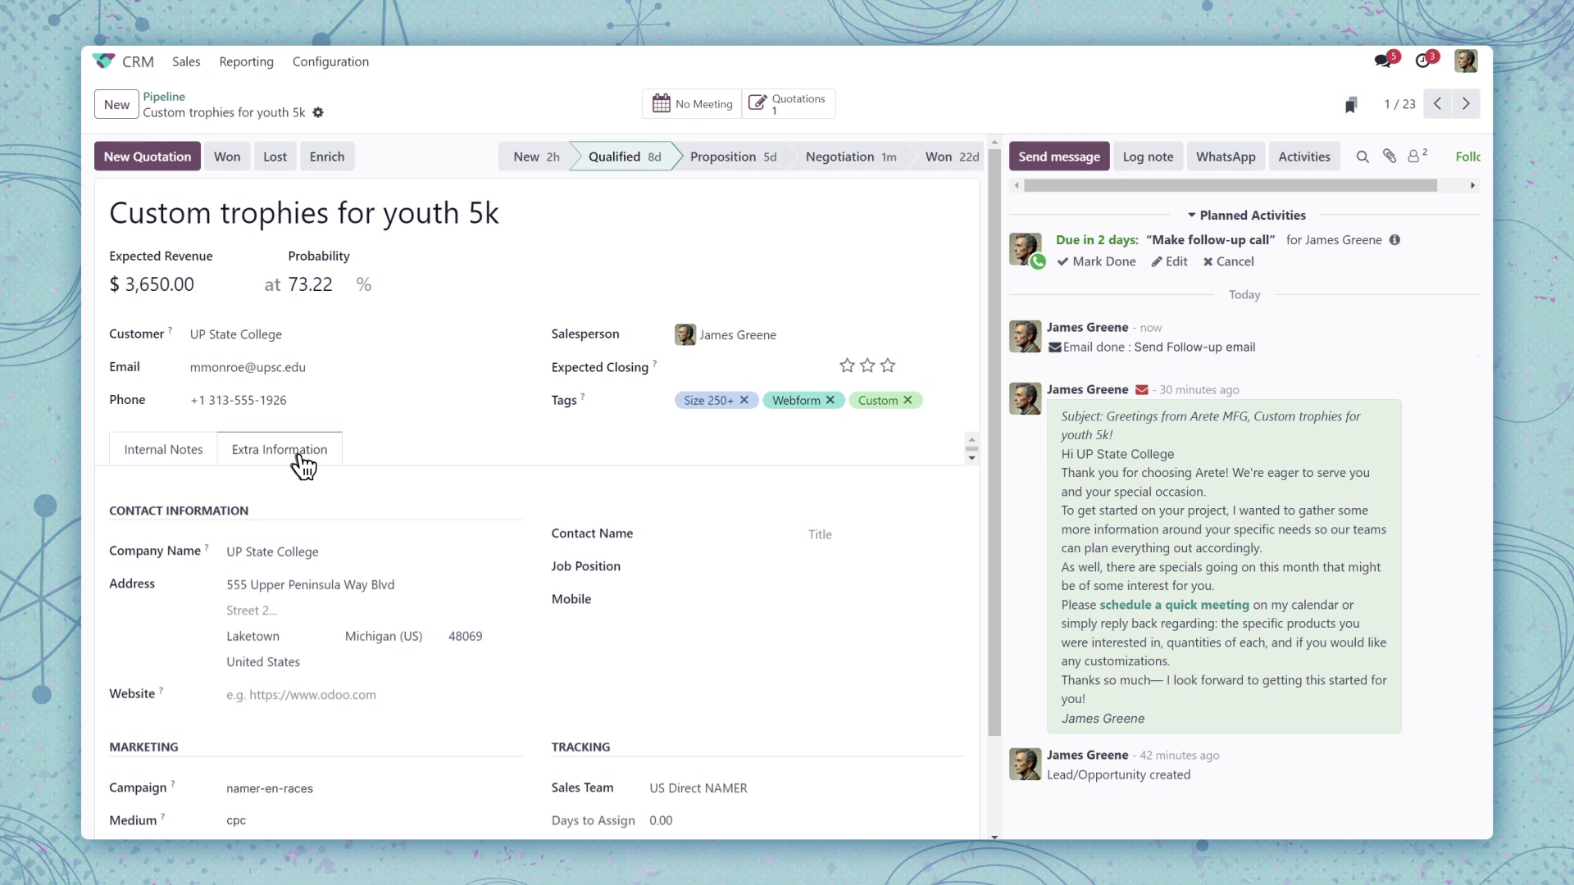
{"action": "scroll", "coordinate": [298, 454], "scroll_direction": "down", "scroll_amount": 2}
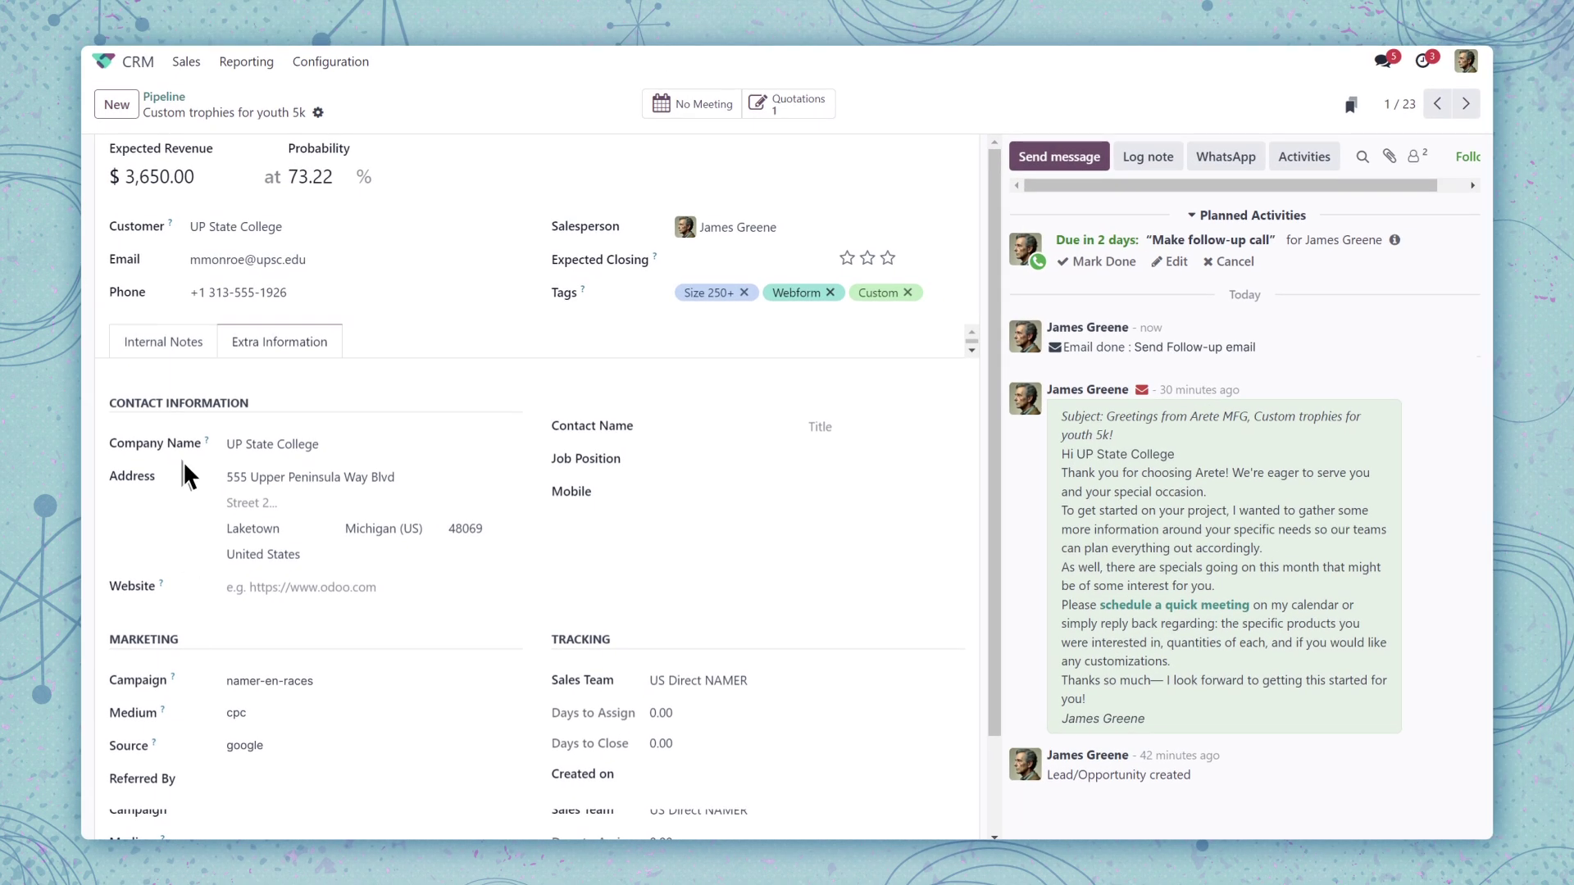
{"action": "left_click", "coordinate": [168, 97]}
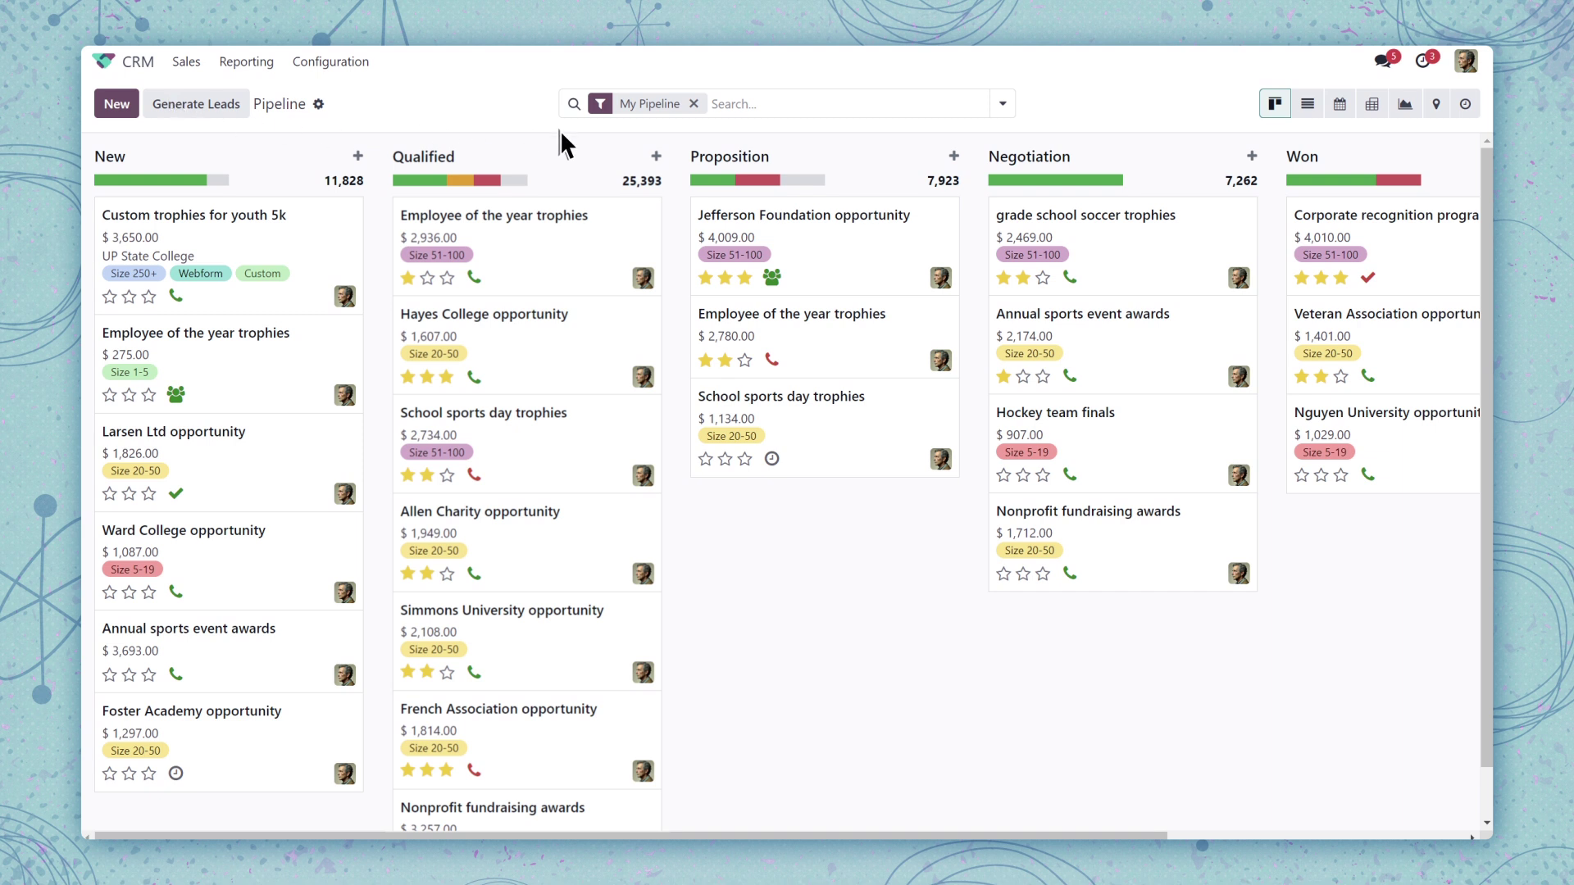
Remove My Pipeline and apply the [MKT] W/L: Paid Search (NA) favorite
{"action": "left_click", "coordinate": [694, 104]}
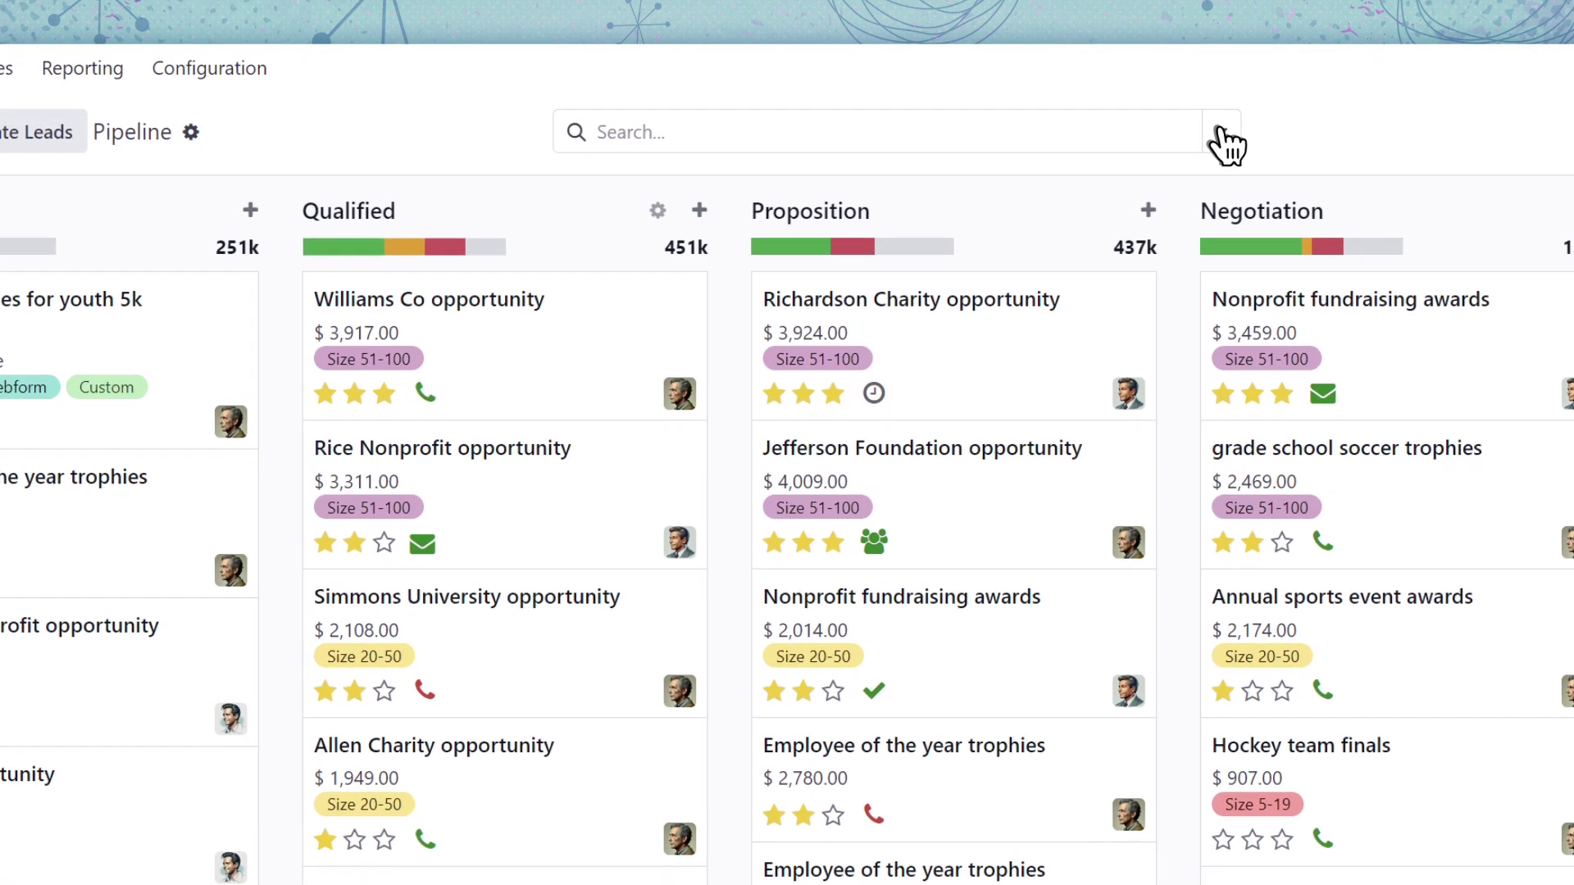
{"action": "left_click", "coordinate": [1002, 105]}
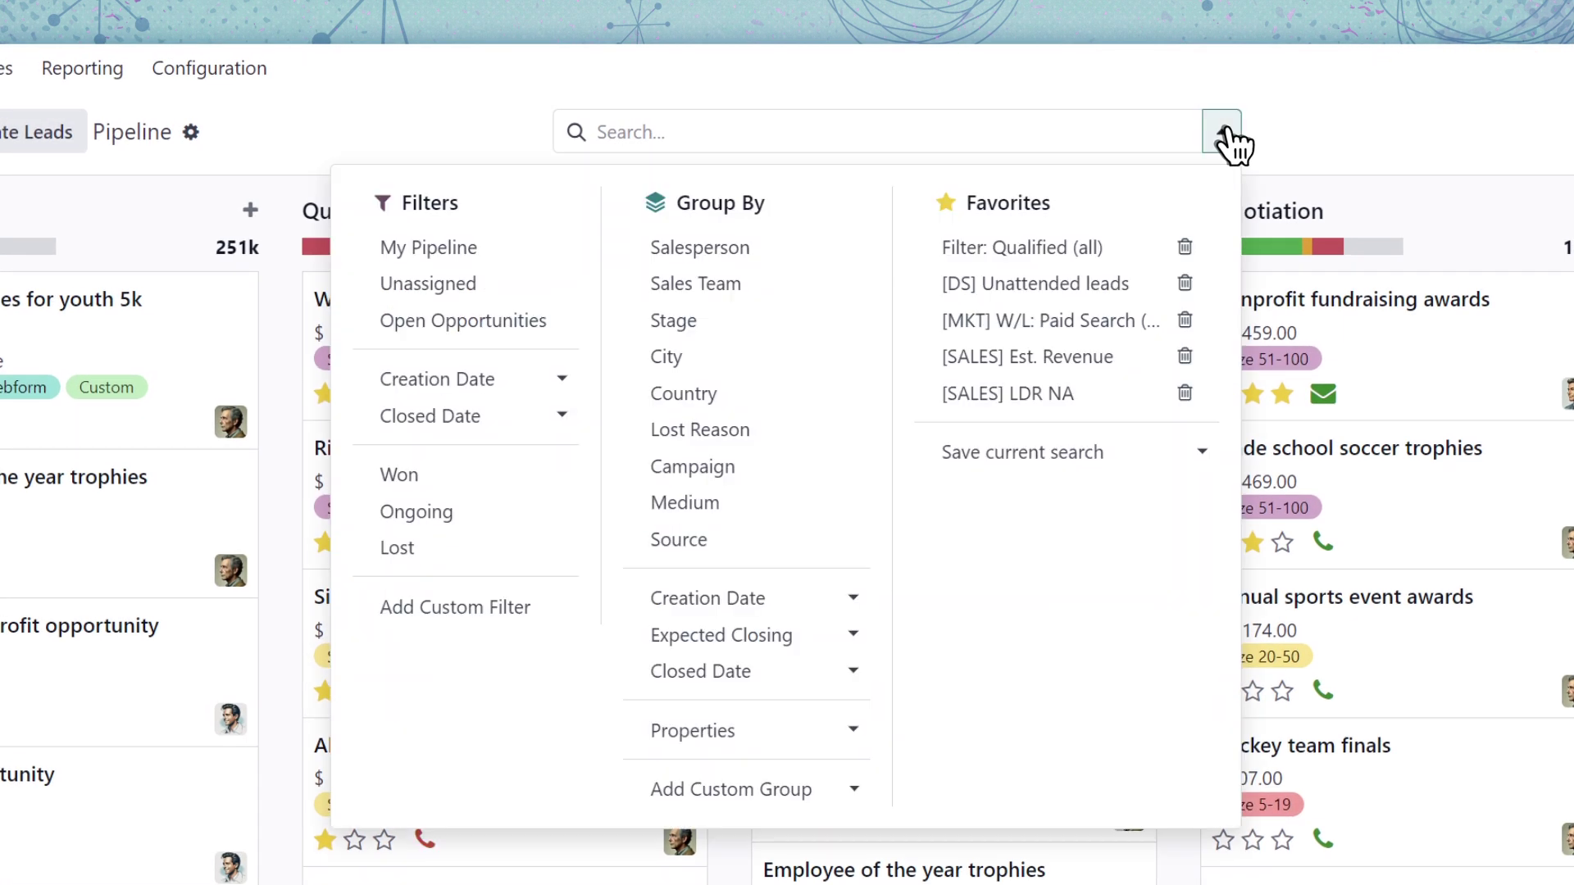
{"action": "left_click", "coordinate": [1047, 324]}
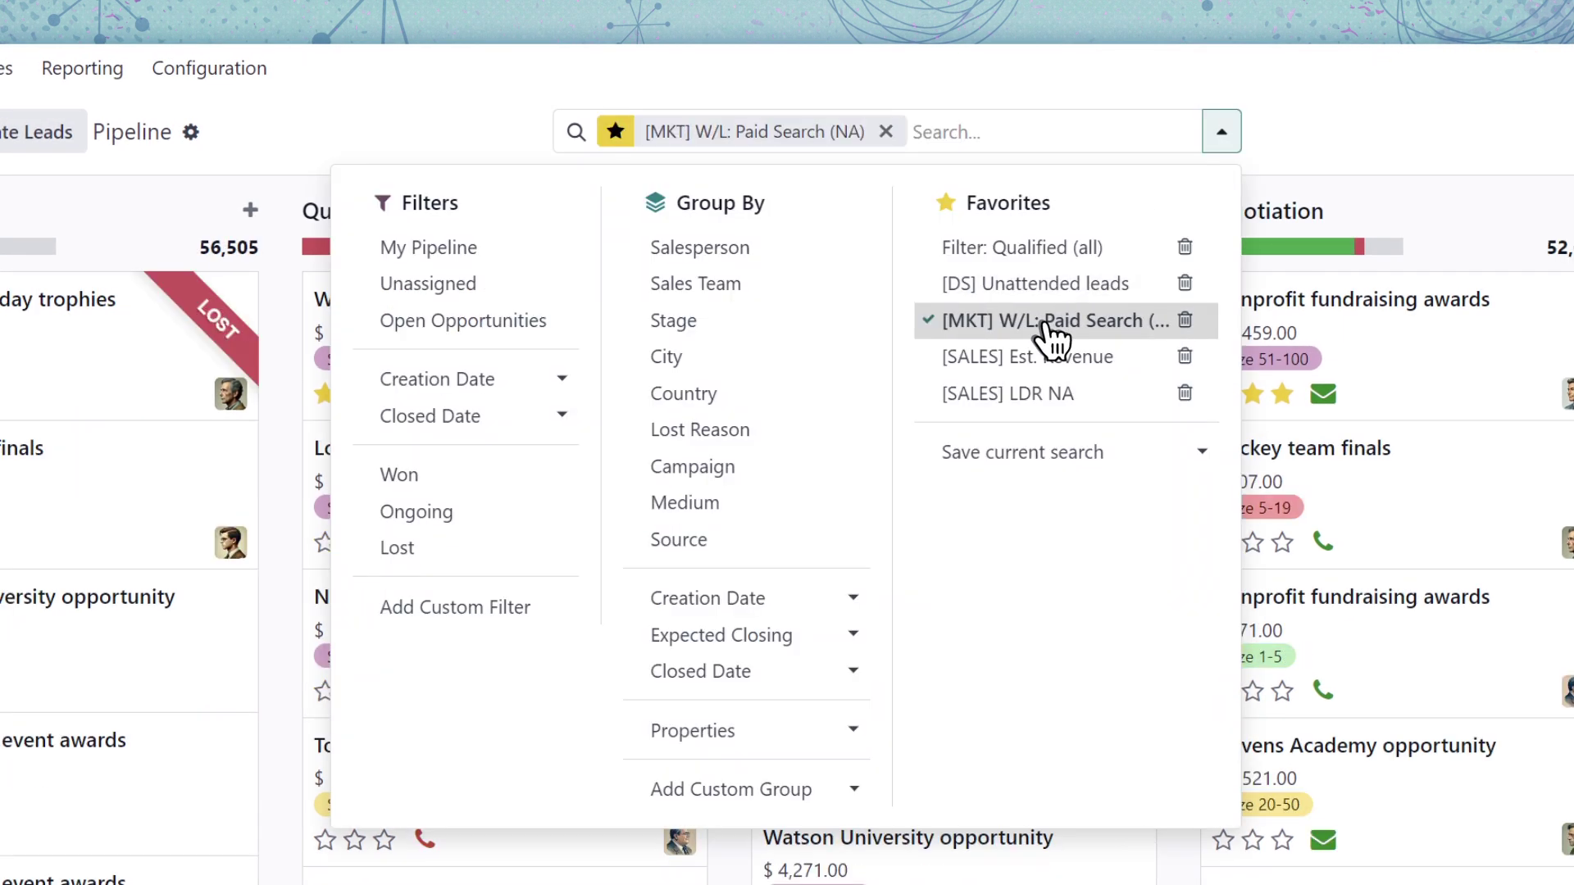
Add a Created on >= 01/01/2024 rule to the search conditions and confirm
{"action": "left_click", "coordinate": [616, 131]}
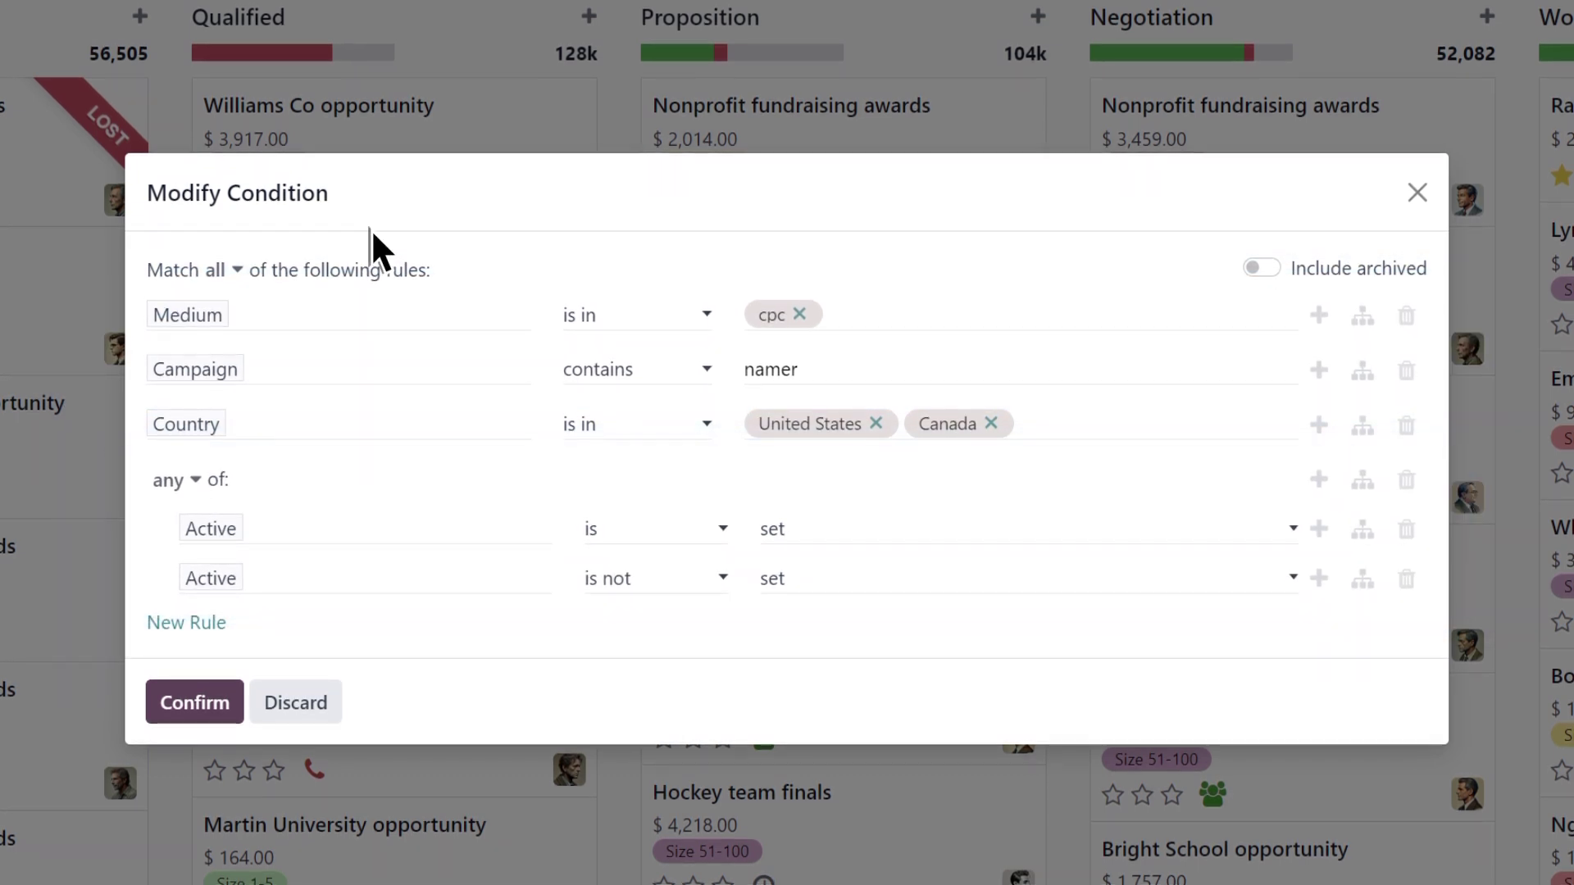
{"action": "left_click", "coordinate": [197, 625]}
{"action": "left_click", "coordinate": [184, 604]}
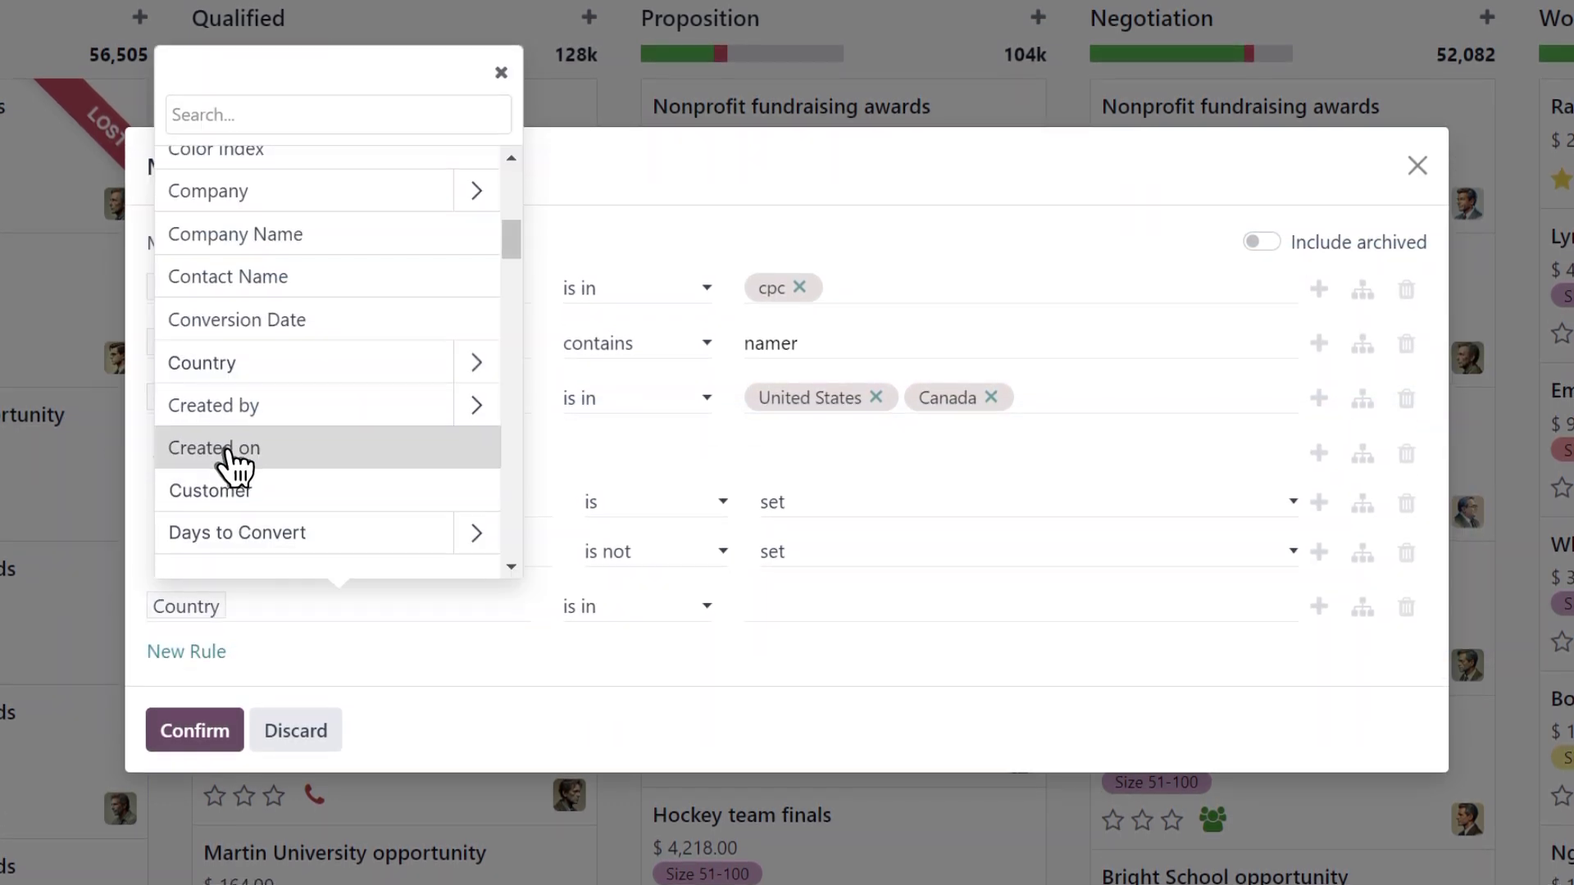
{"action": "left_click", "coordinate": [230, 451]}
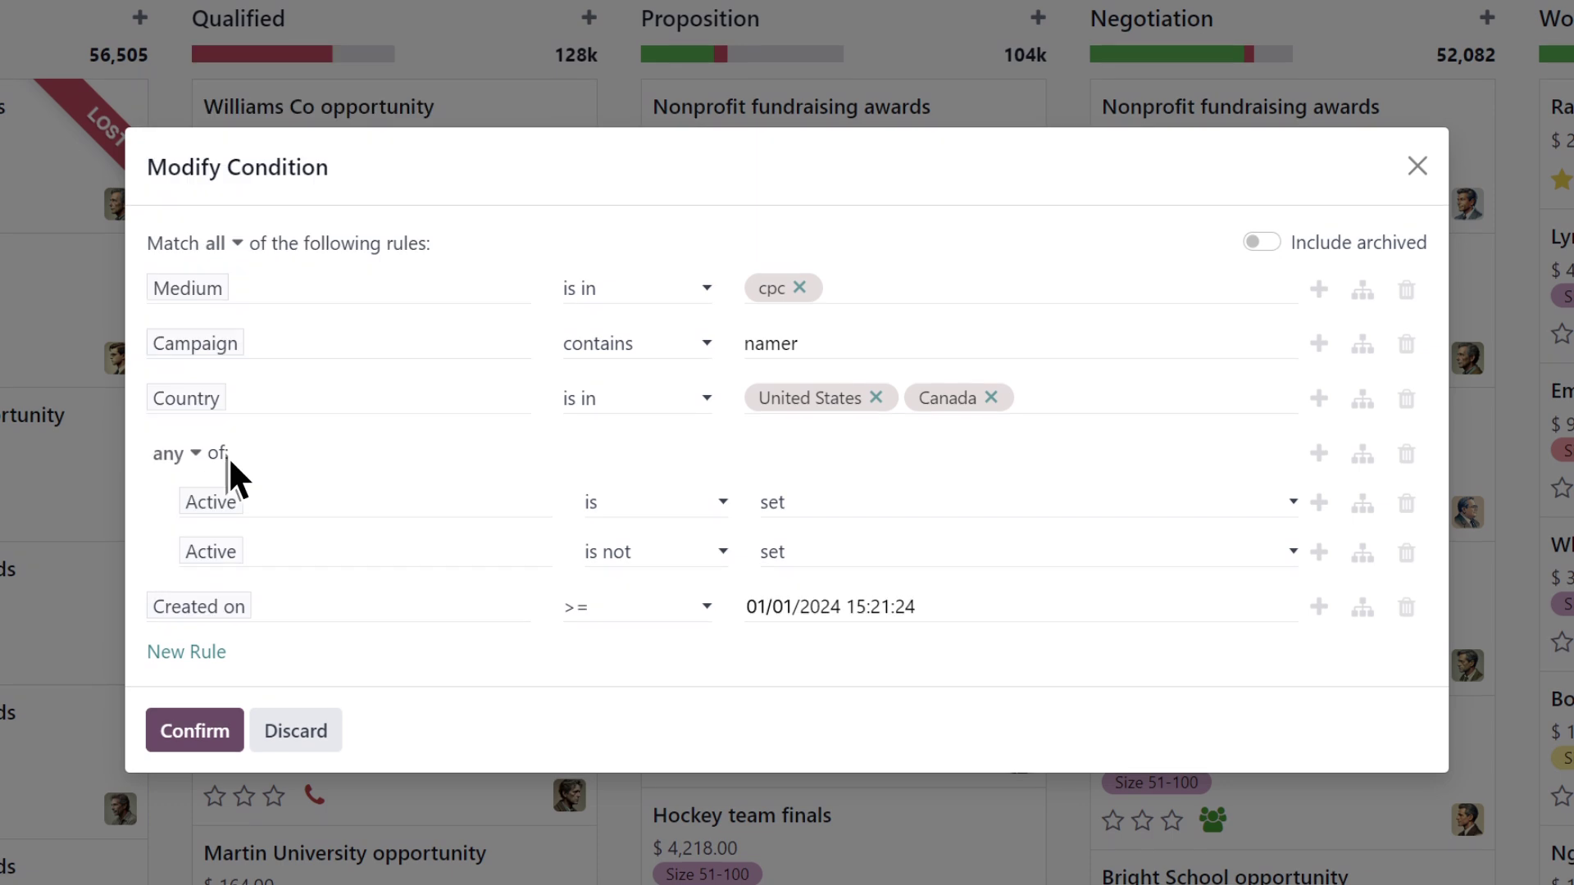
{"action": "left_click", "coordinate": [202, 733]}
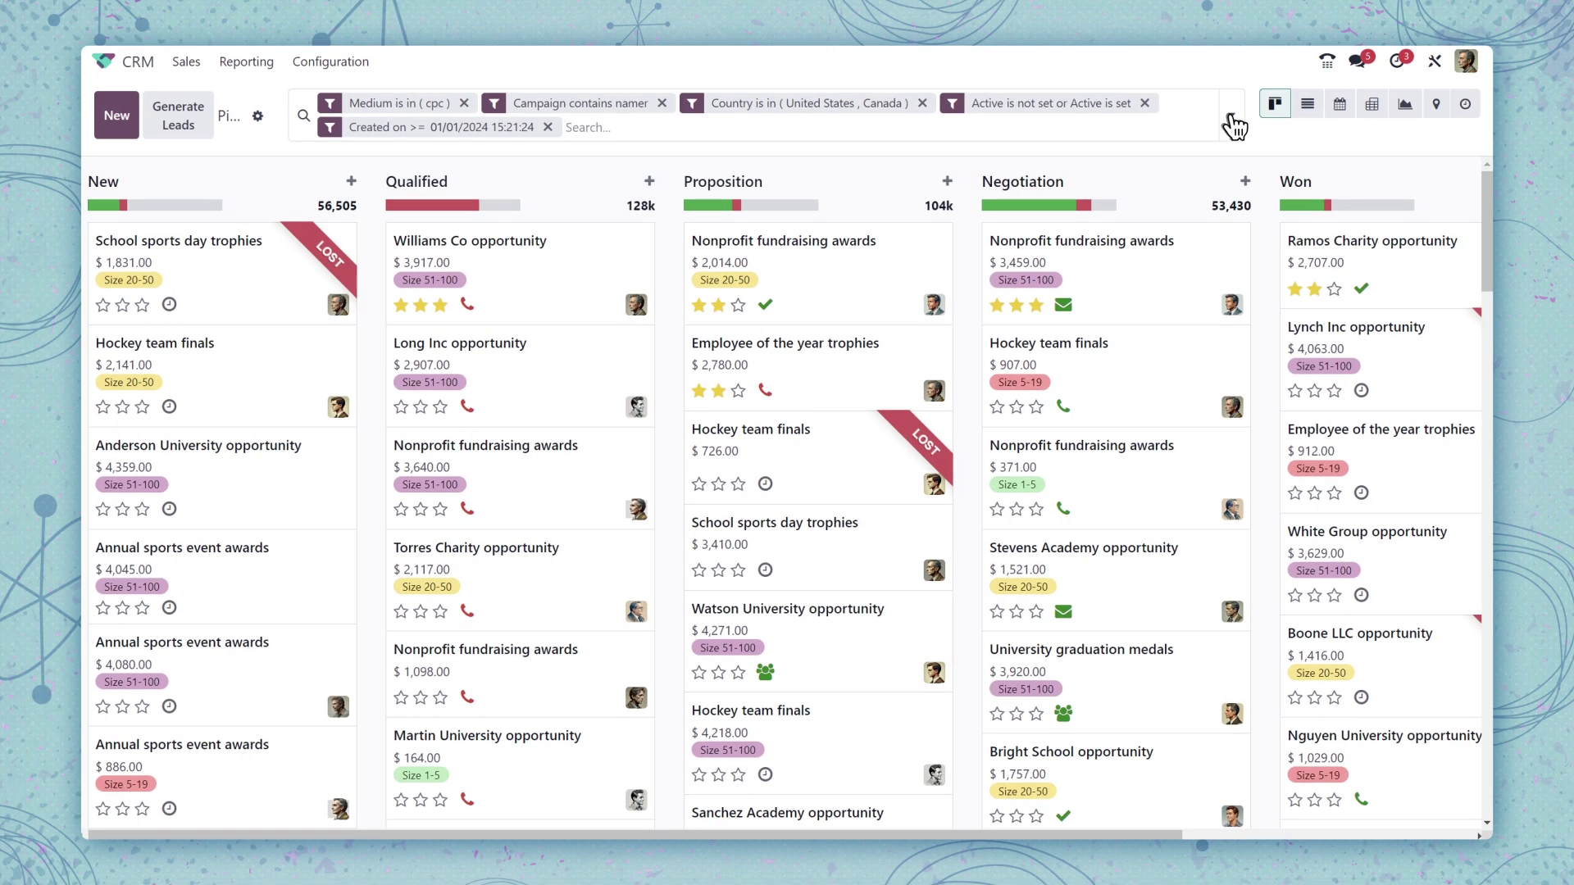
Group the filtered opportunities by Stage and display them as a list
{"action": "left_click", "coordinate": [1231, 115]}
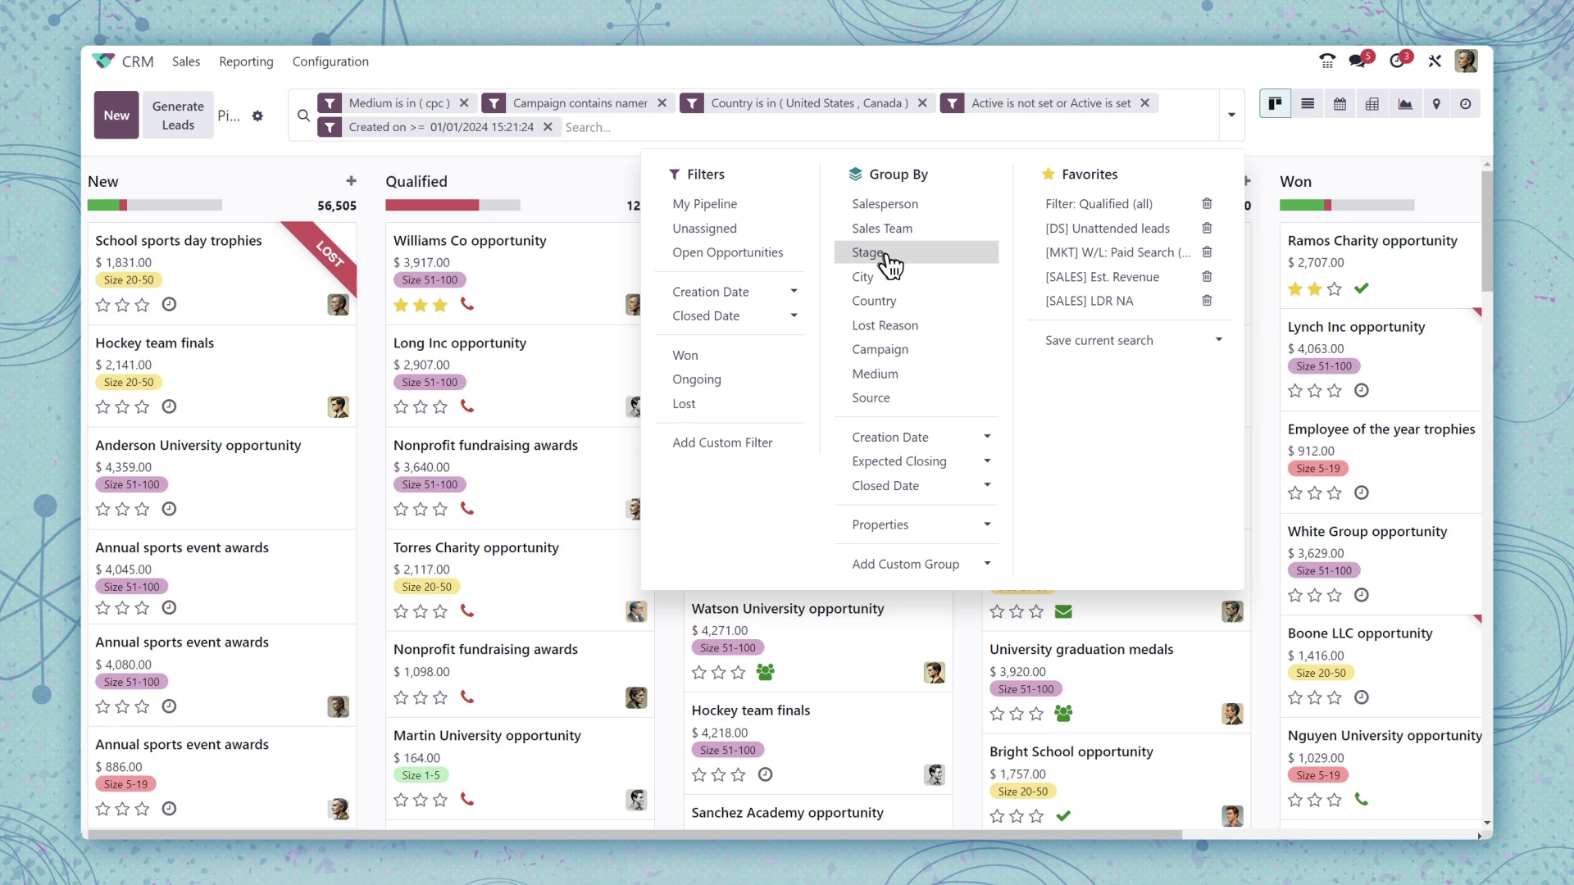
{"action": "left_click", "coordinate": [886, 261]}
{"action": "left_click", "coordinate": [1308, 105]}
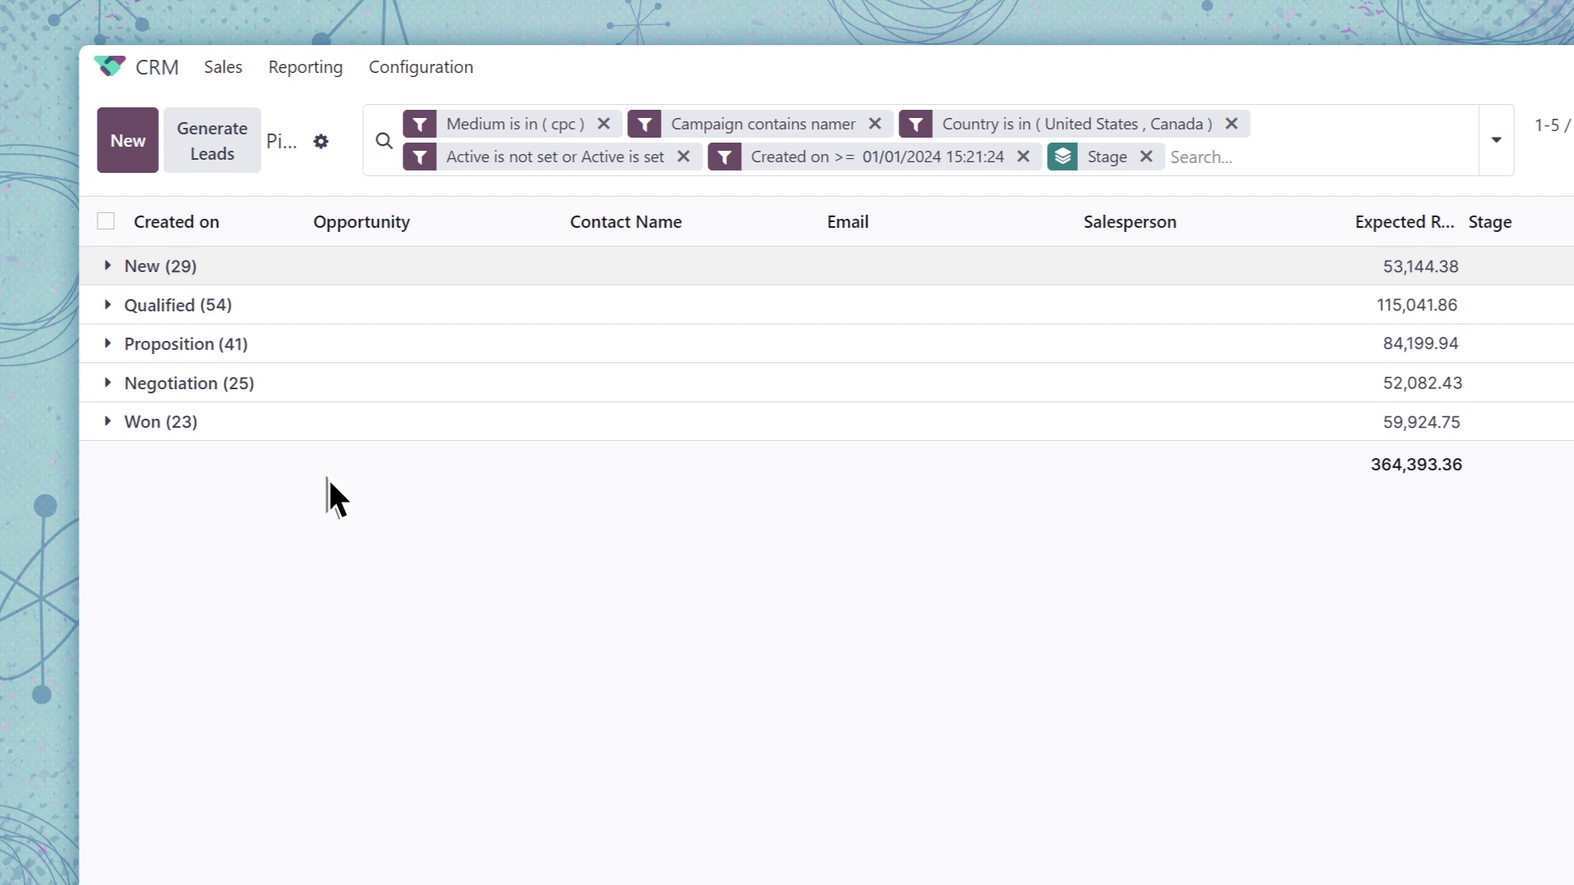
Show the pipeline as a pivot table with the Total row broken down by Campaign
{"action": "left_click", "coordinate": [1373, 105]}
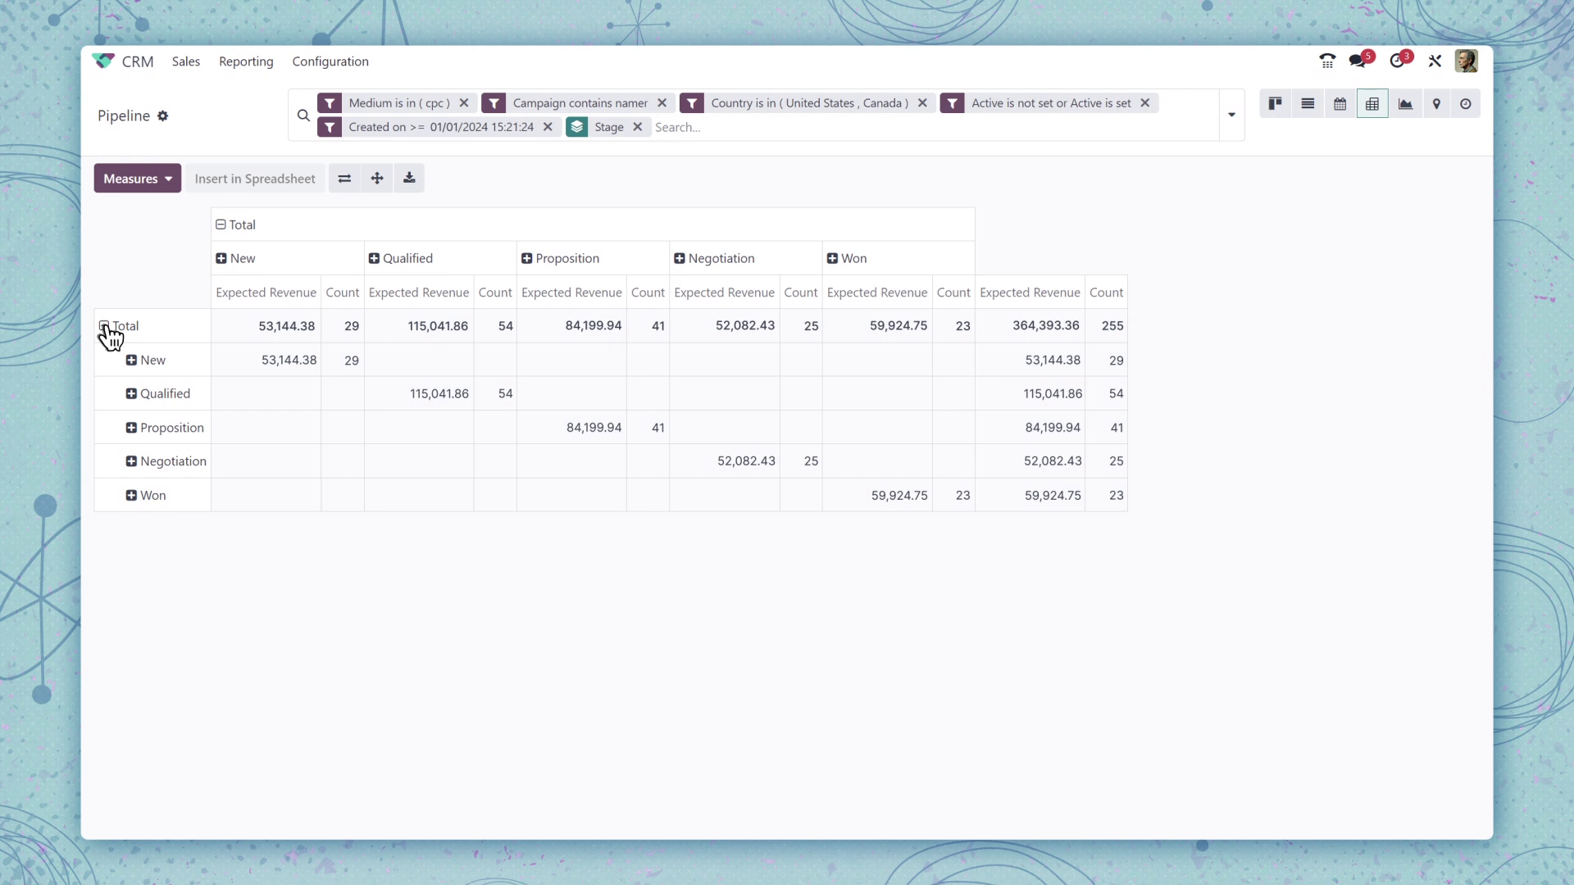
{"action": "left_click", "coordinate": [107, 326]}
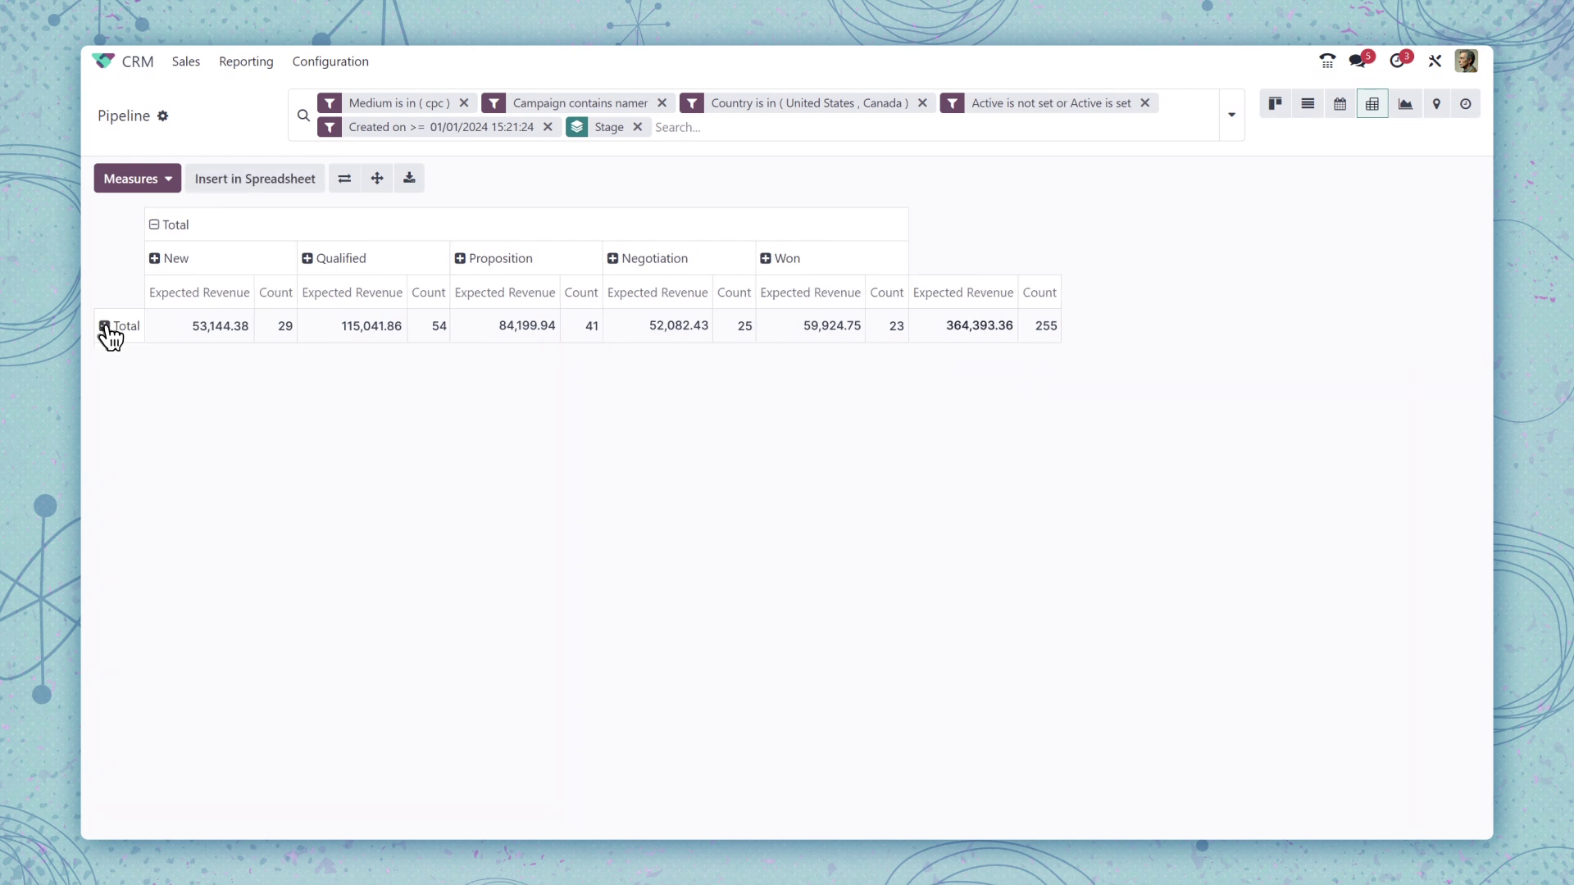
{"action": "left_click", "coordinate": [108, 326]}
{"action": "left_click", "coordinate": [131, 513]}
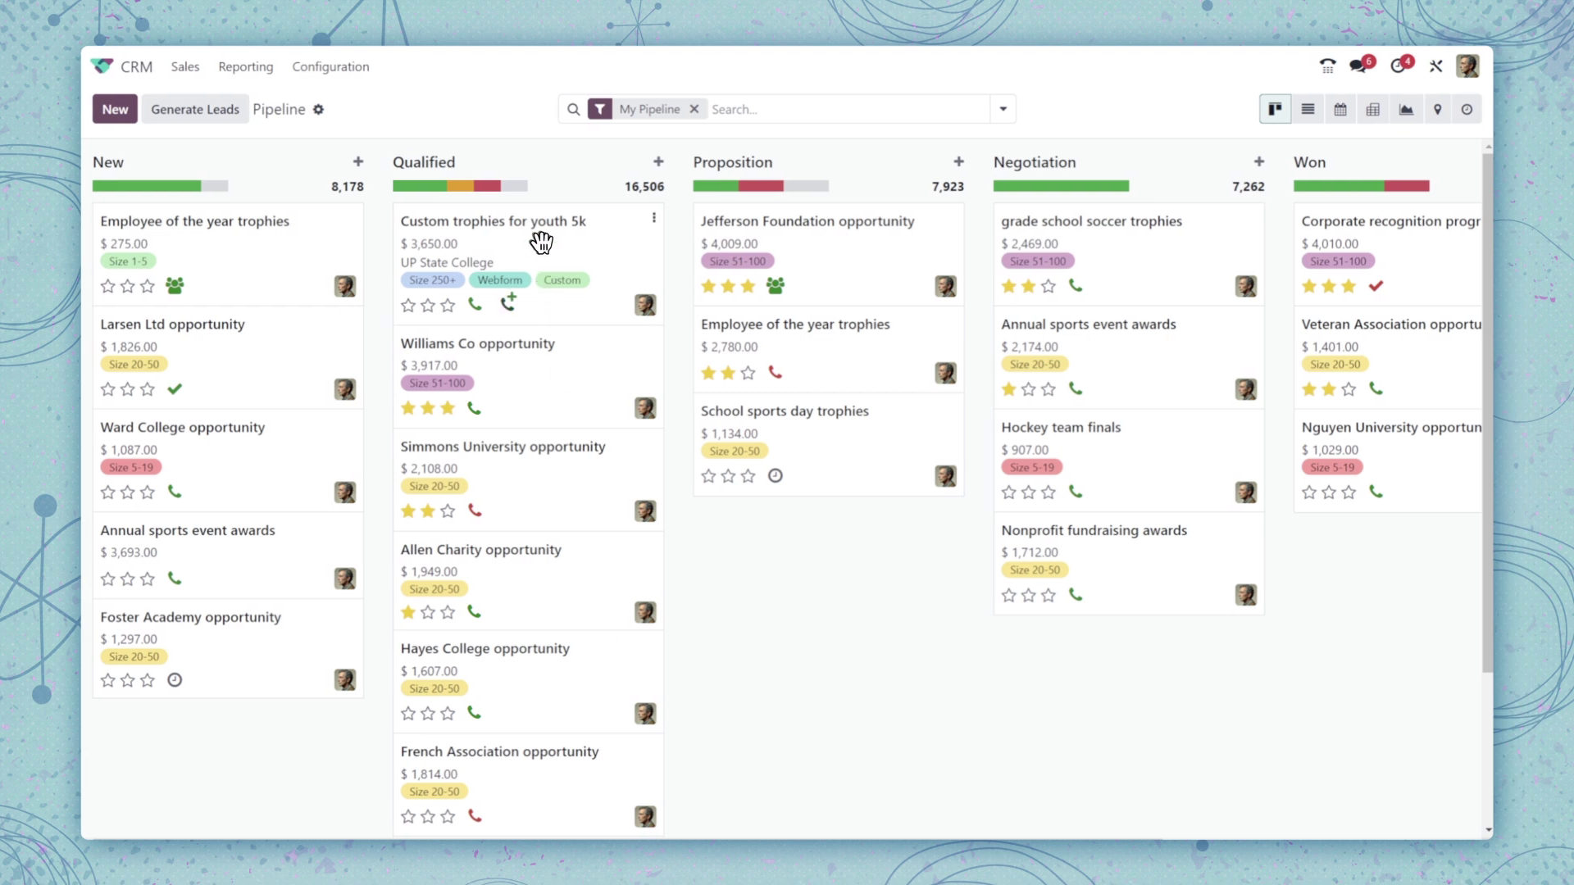
Move Custom trophies for youth 5k to Proposition and mark its Discovery call done
{"action": "left_click_drag", "start_coordinate": [541, 242], "coordinate": [763, 245]}
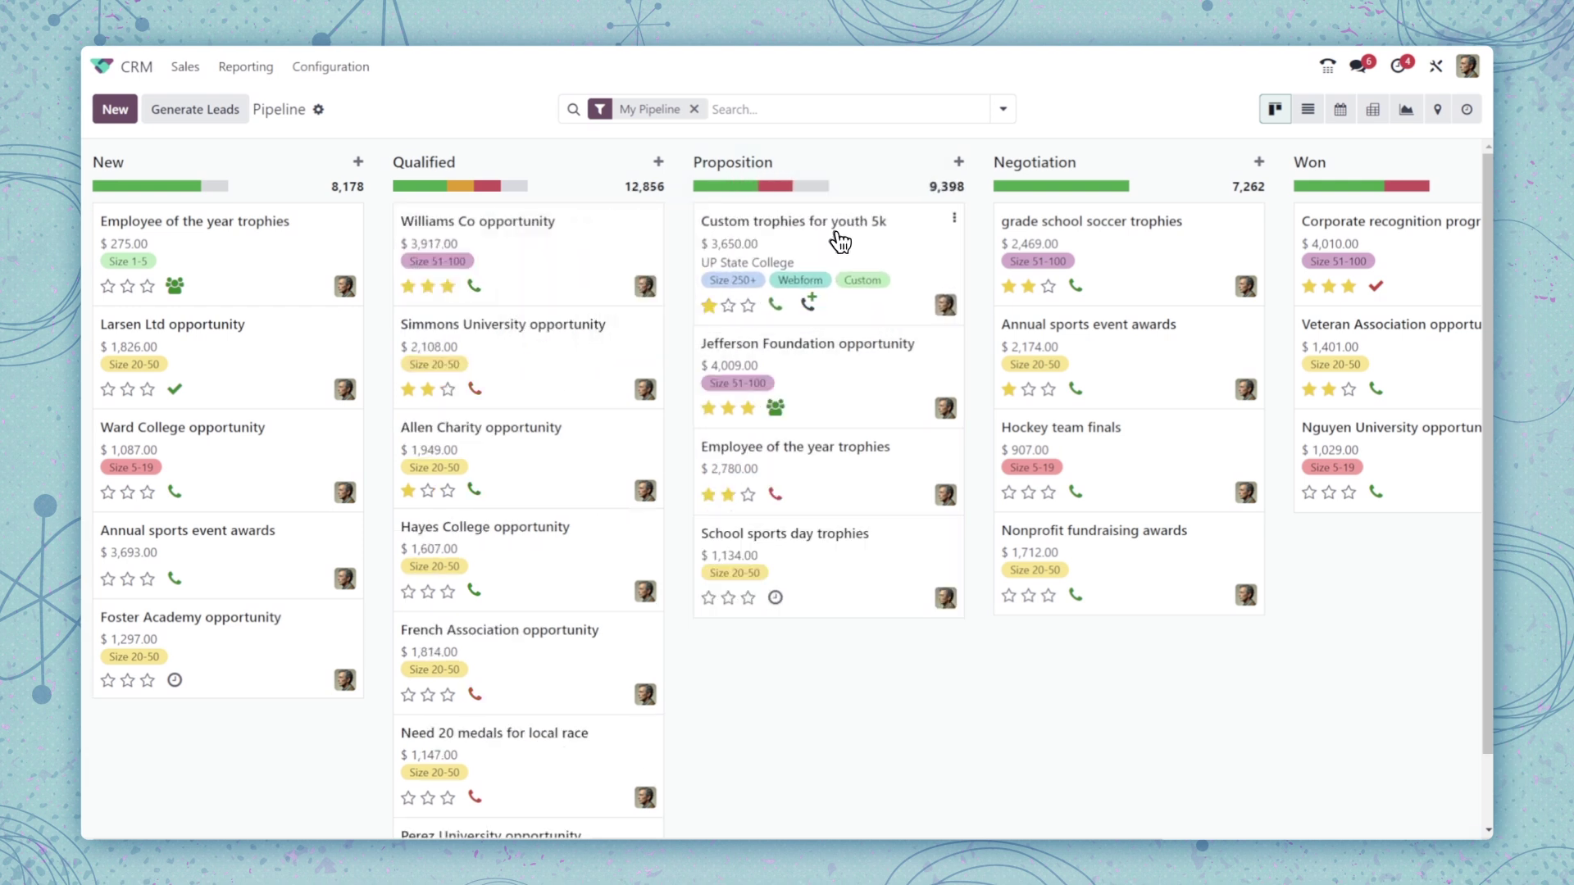
{"action": "left_click", "coordinate": [789, 232]}
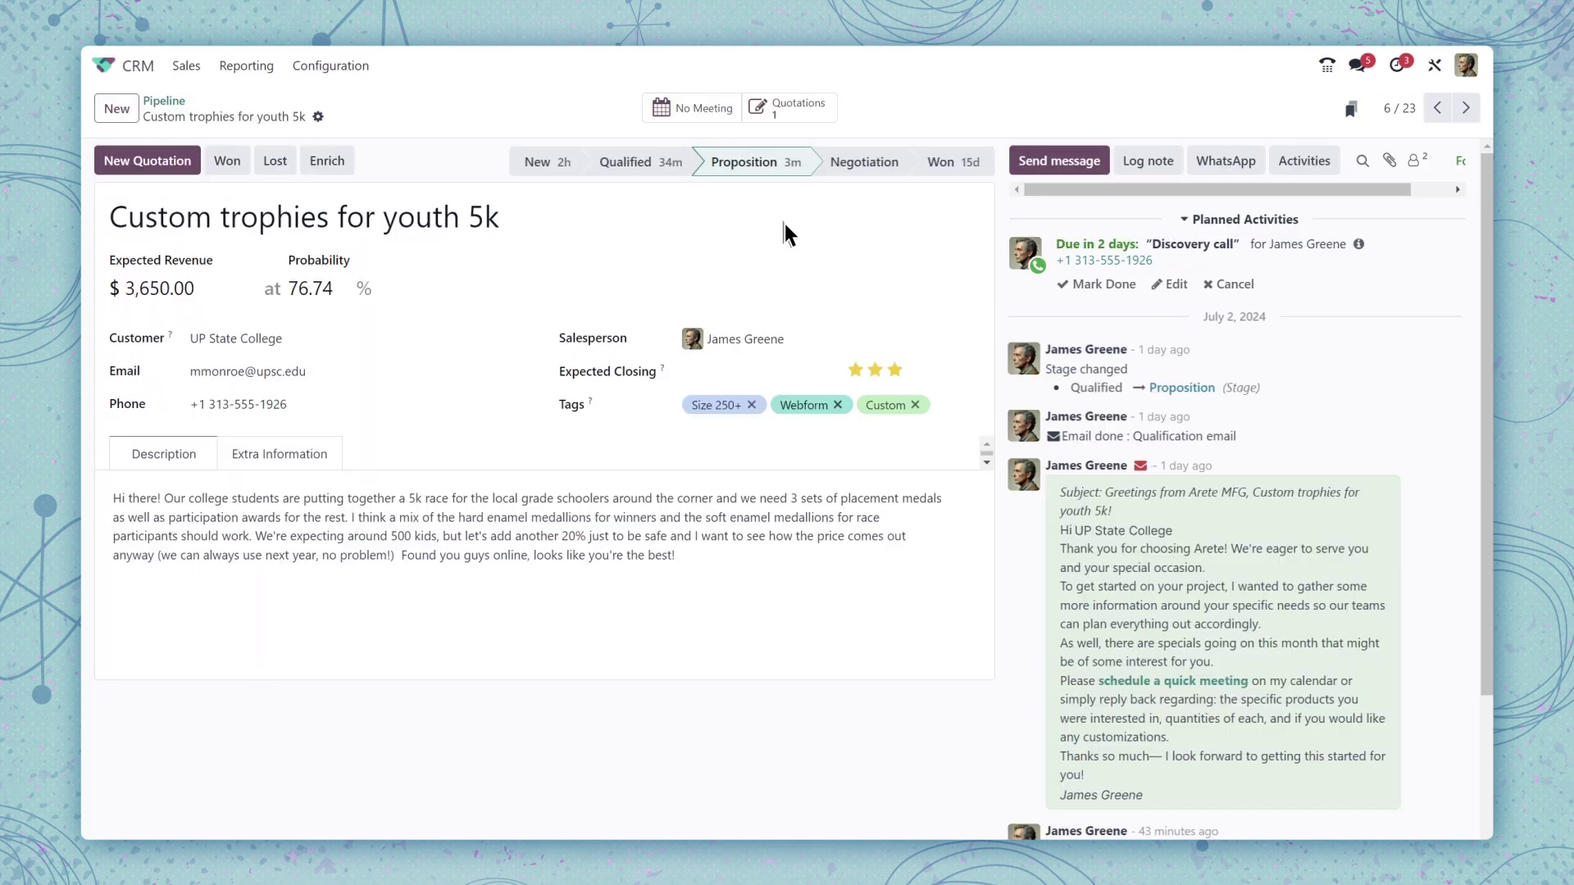
{"action": "left_click", "coordinate": [1096, 284]}
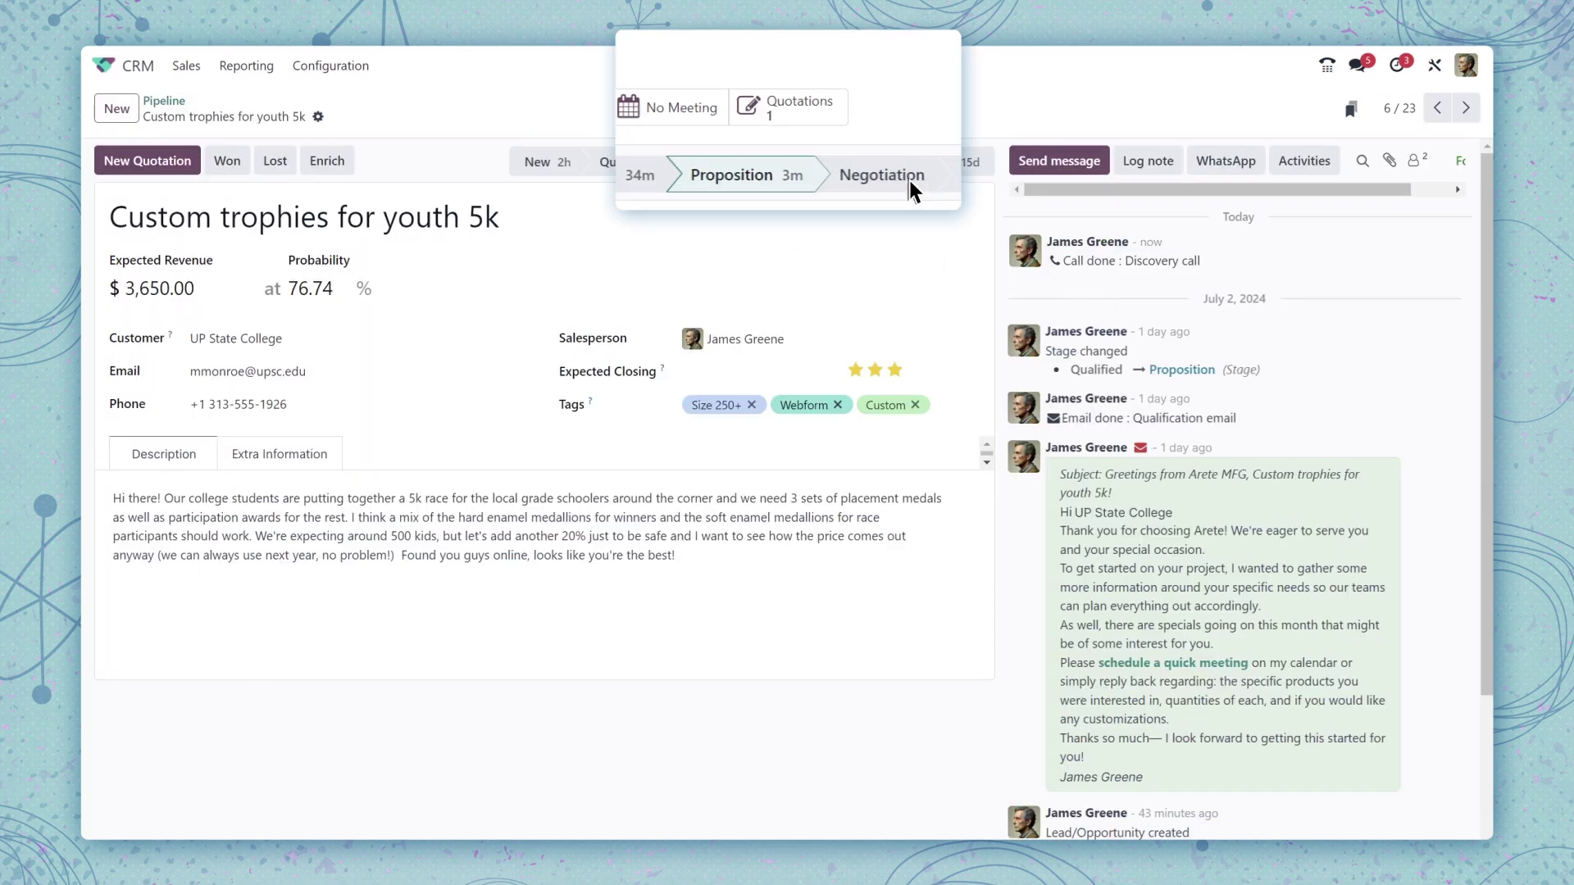
On quotation S00008, add Granite Award - Engraved with the note 'Engraving: Coach of the year'
{"action": "left_click", "coordinate": [783, 108]}
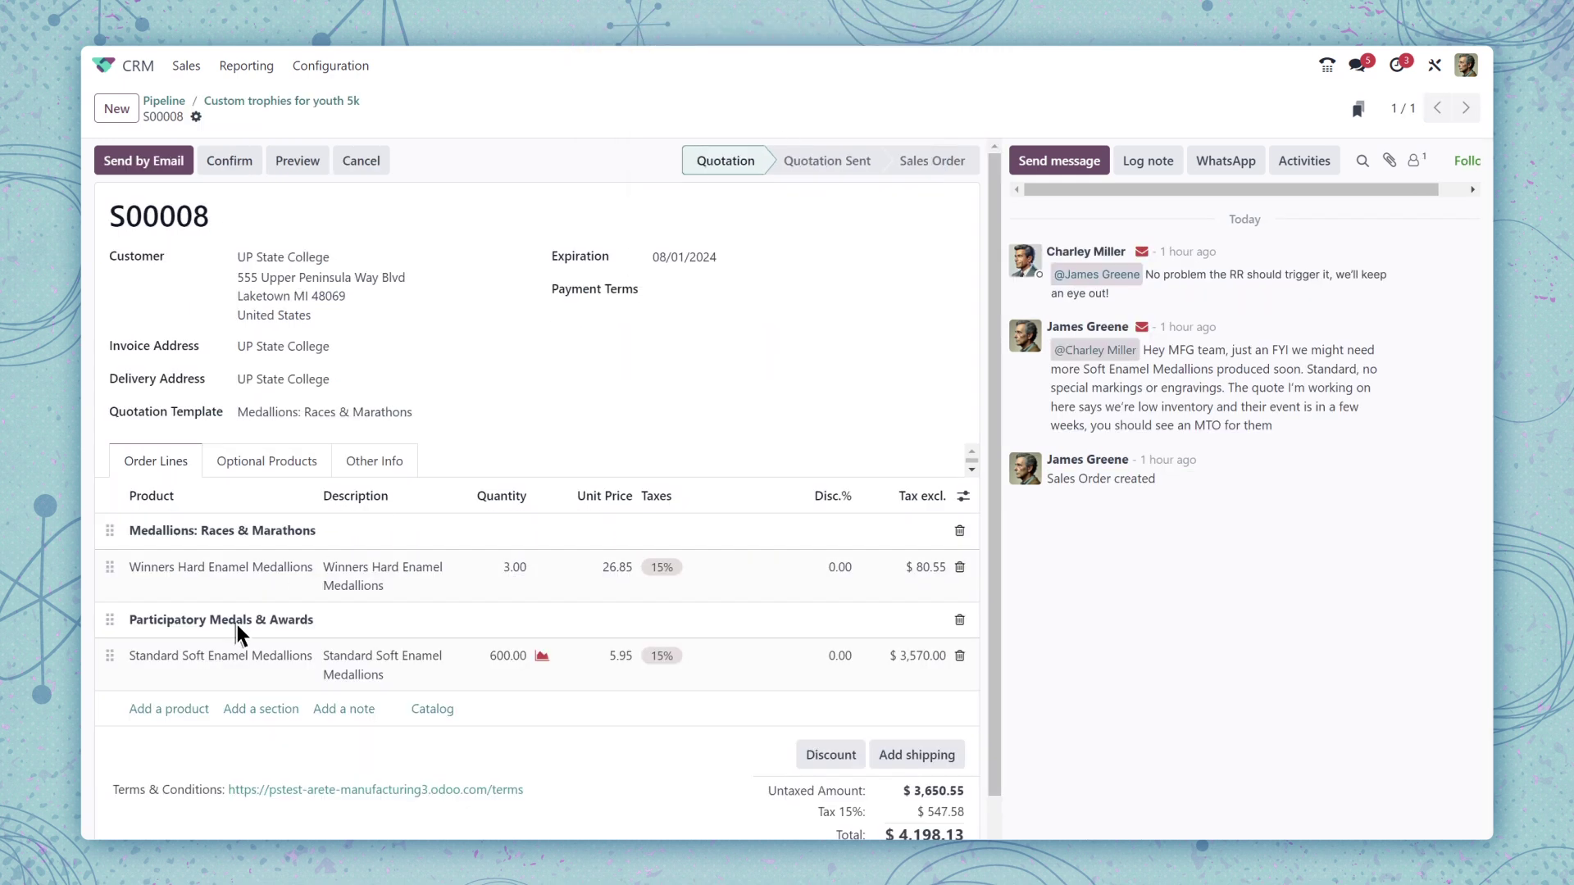
{"action": "left_click", "coordinate": [143, 708]}
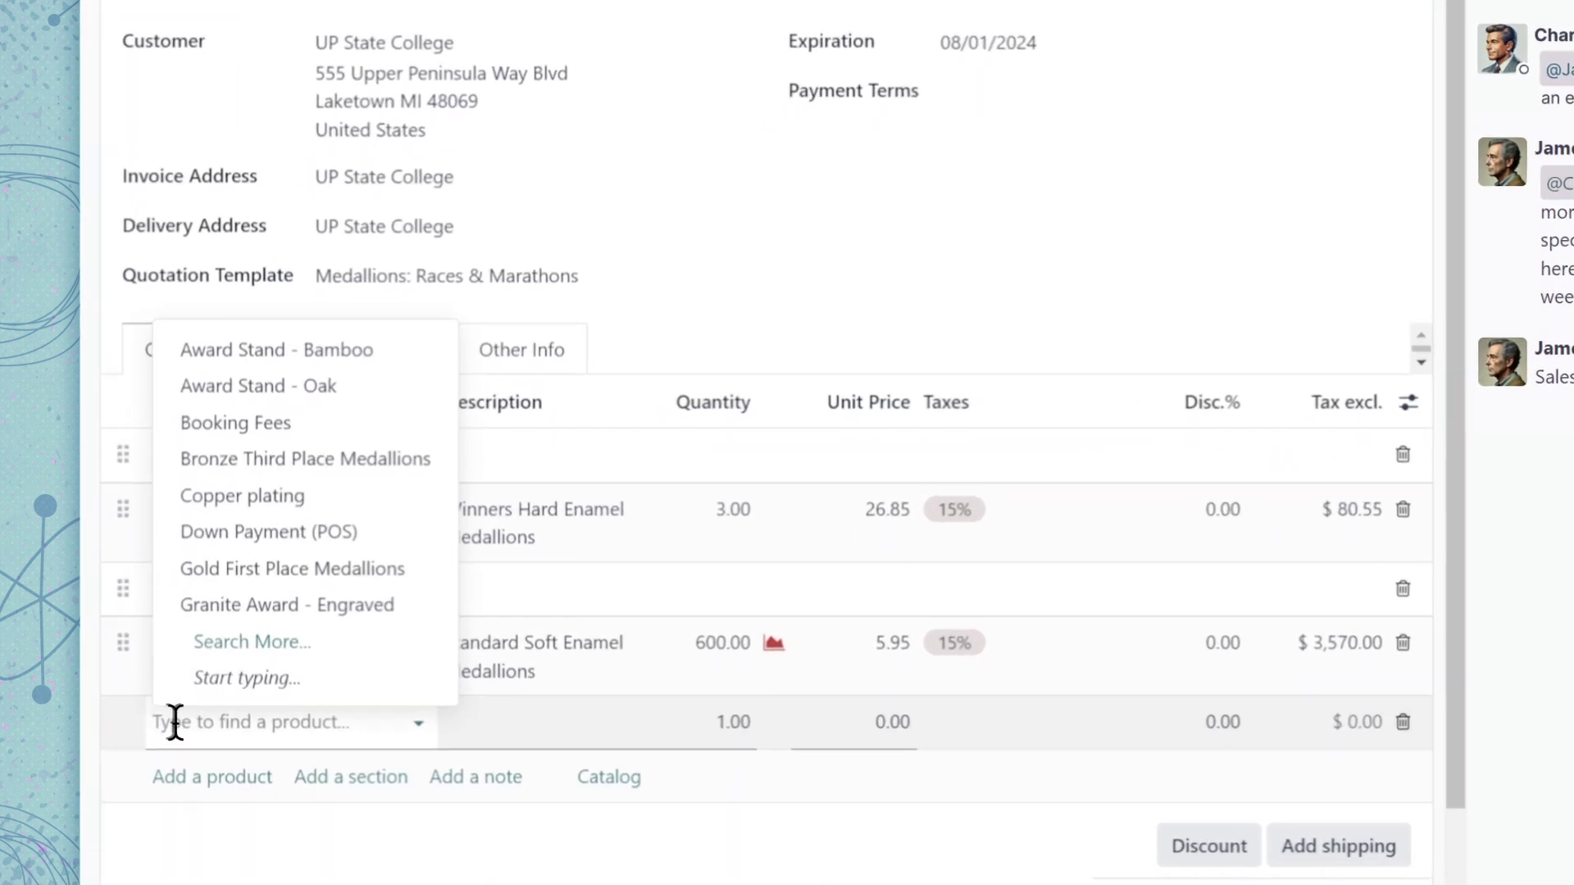
{"action": "left_click", "coordinate": [227, 609]}
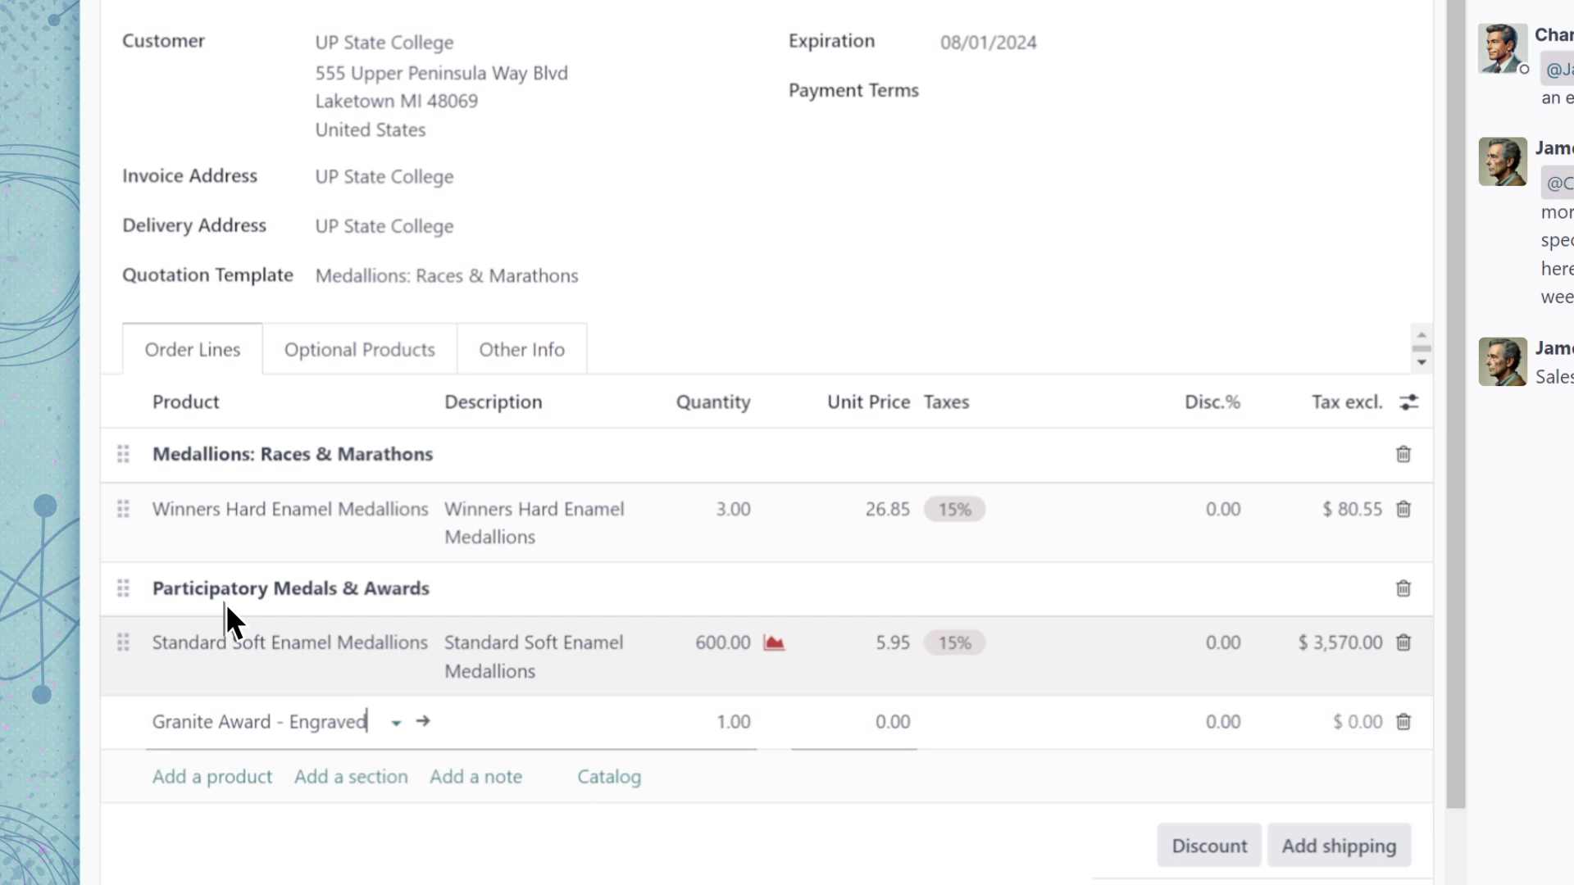
{"action": "left_click", "coordinate": [482, 801]}
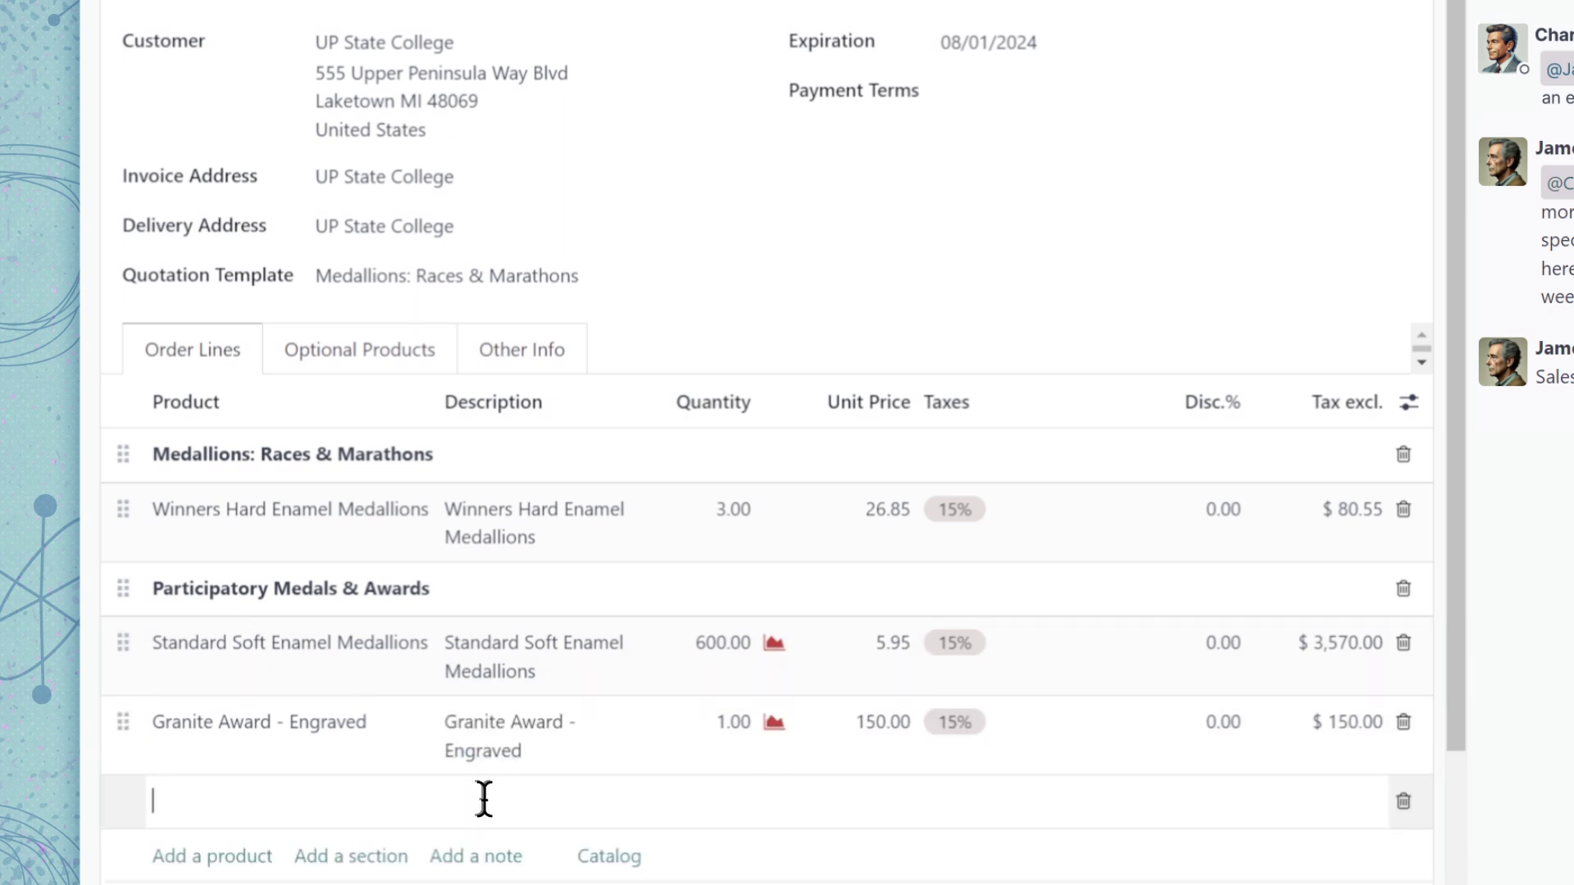
{"action": "type", "text": "Engraving: "}
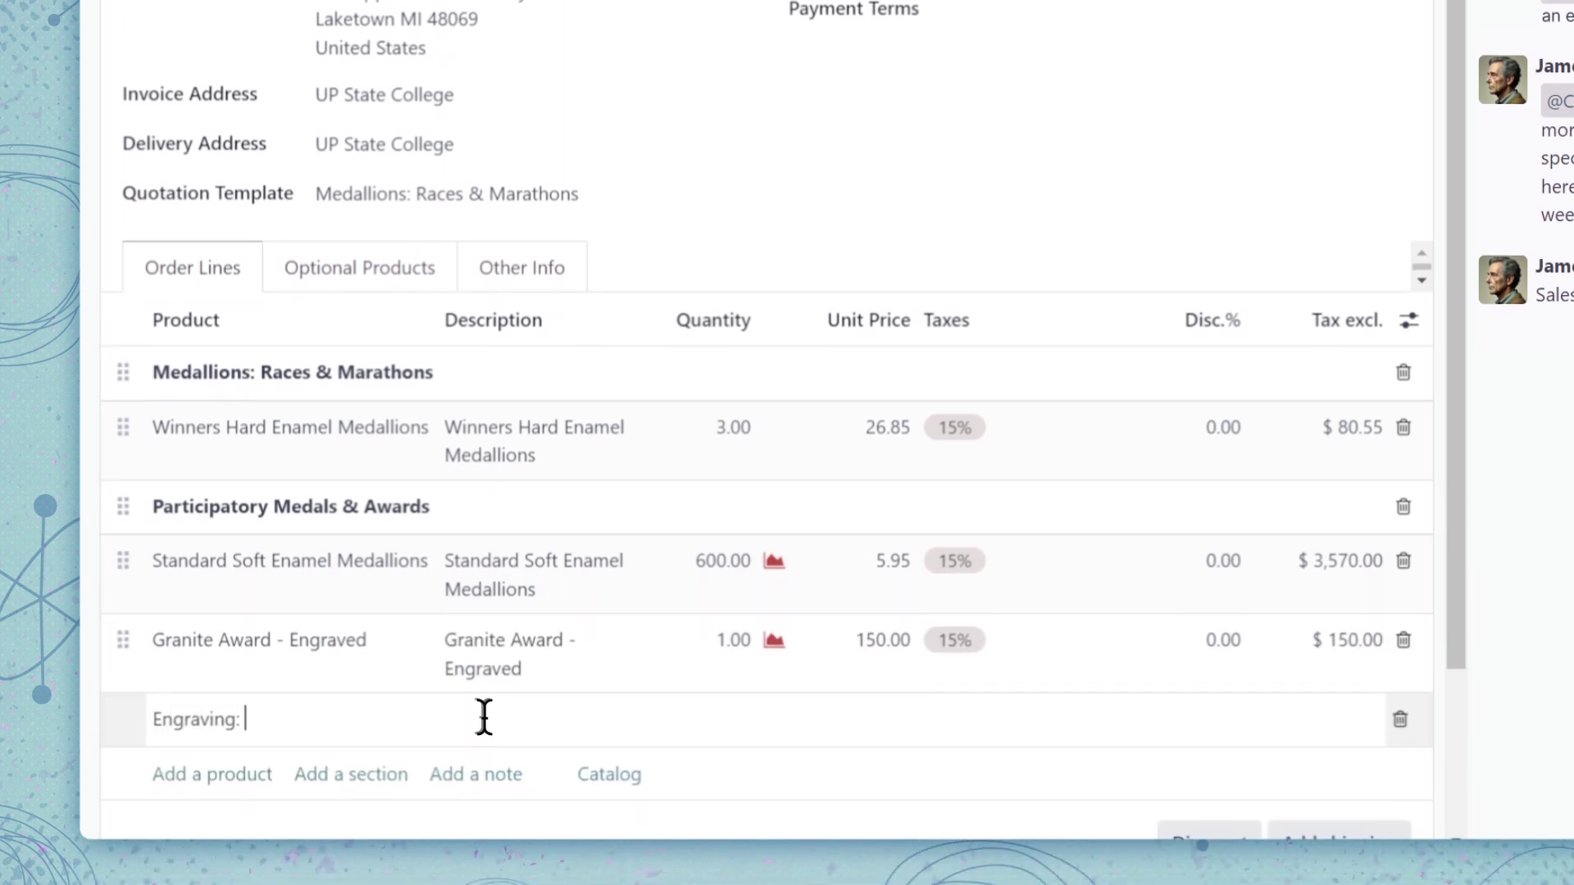
{"action": "type", "text": "Coach of the year"}
{"action": "key", "text": "Return"}
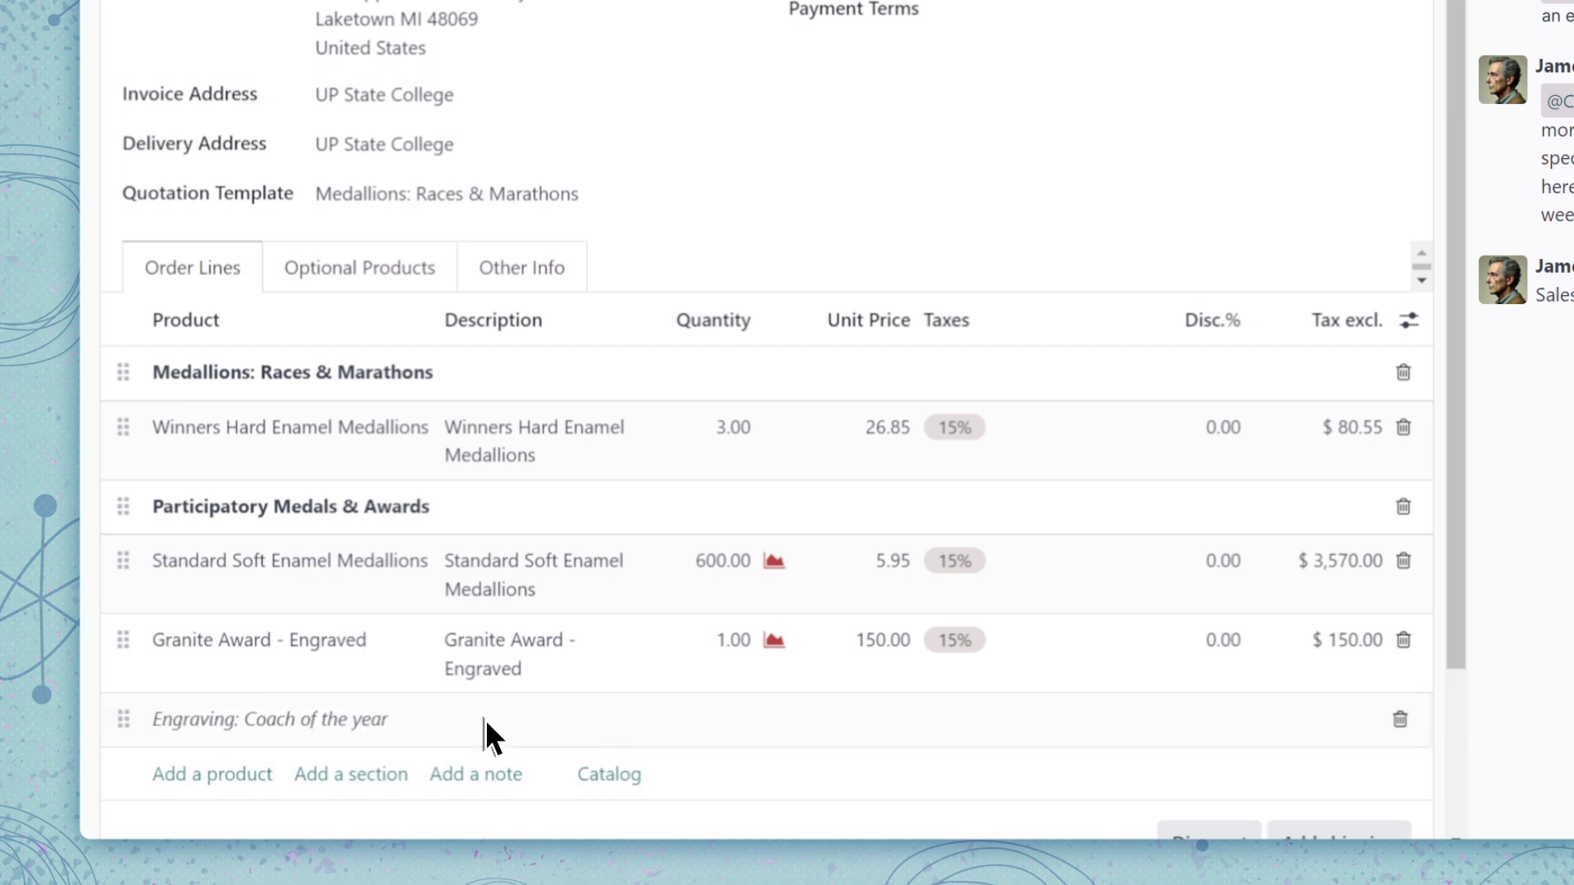
Add an Award Stand - Bamboo product line to the quotation
{"action": "scroll", "coordinate": [459, 711], "scroll_direction": "down", "scroll_amount": 2}
{"action": "left_click", "coordinate": [211, 574]}
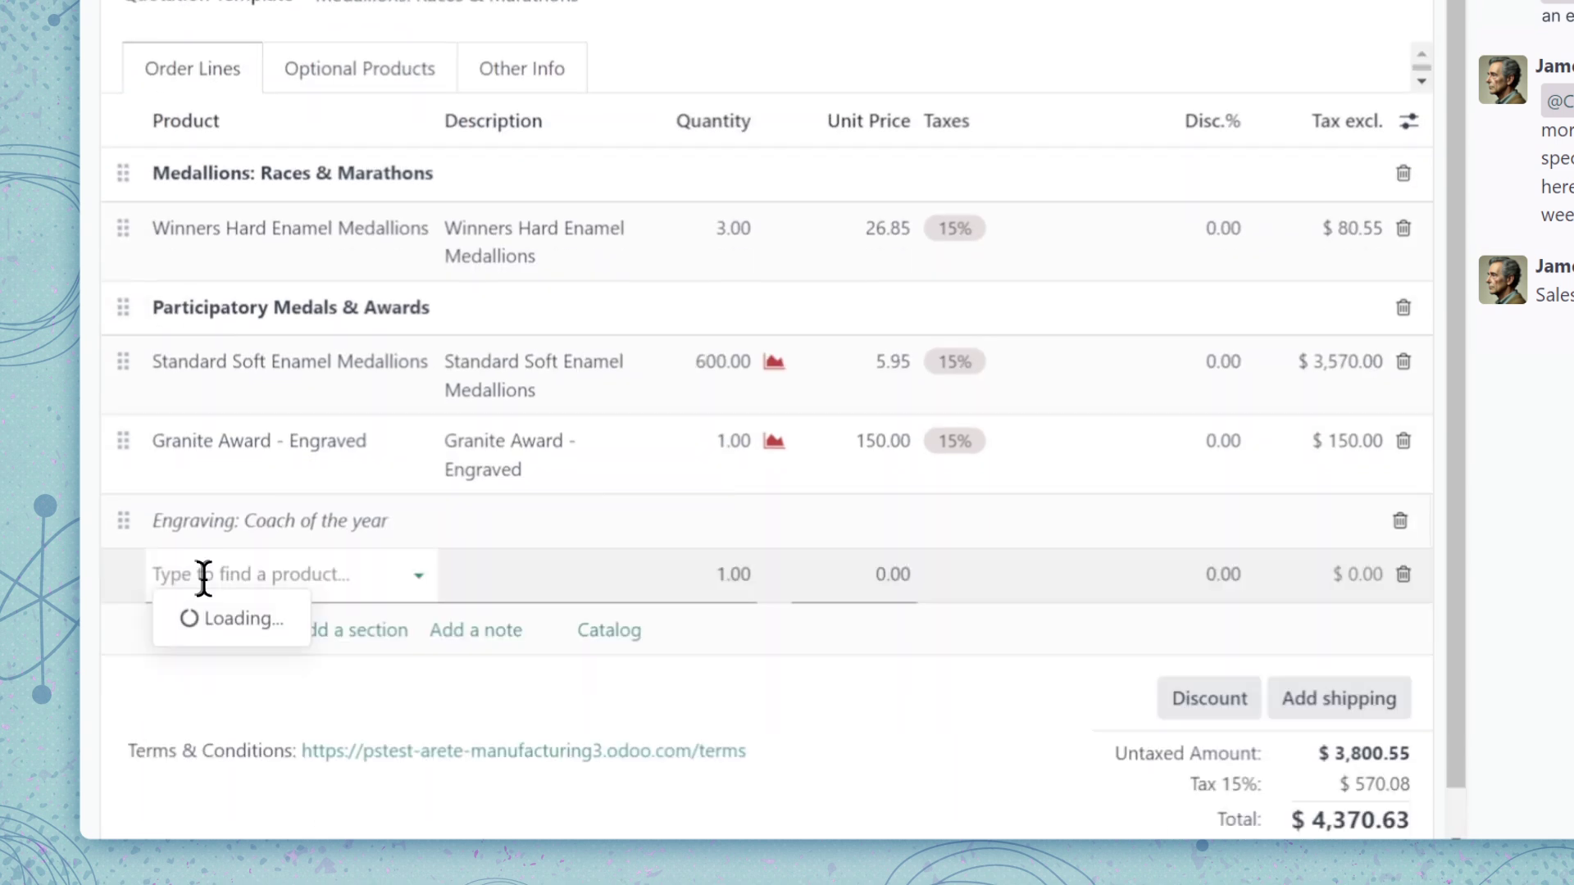
{"action": "type", "text": "Bam"}
{"action": "left_click", "coordinate": [205, 616]}
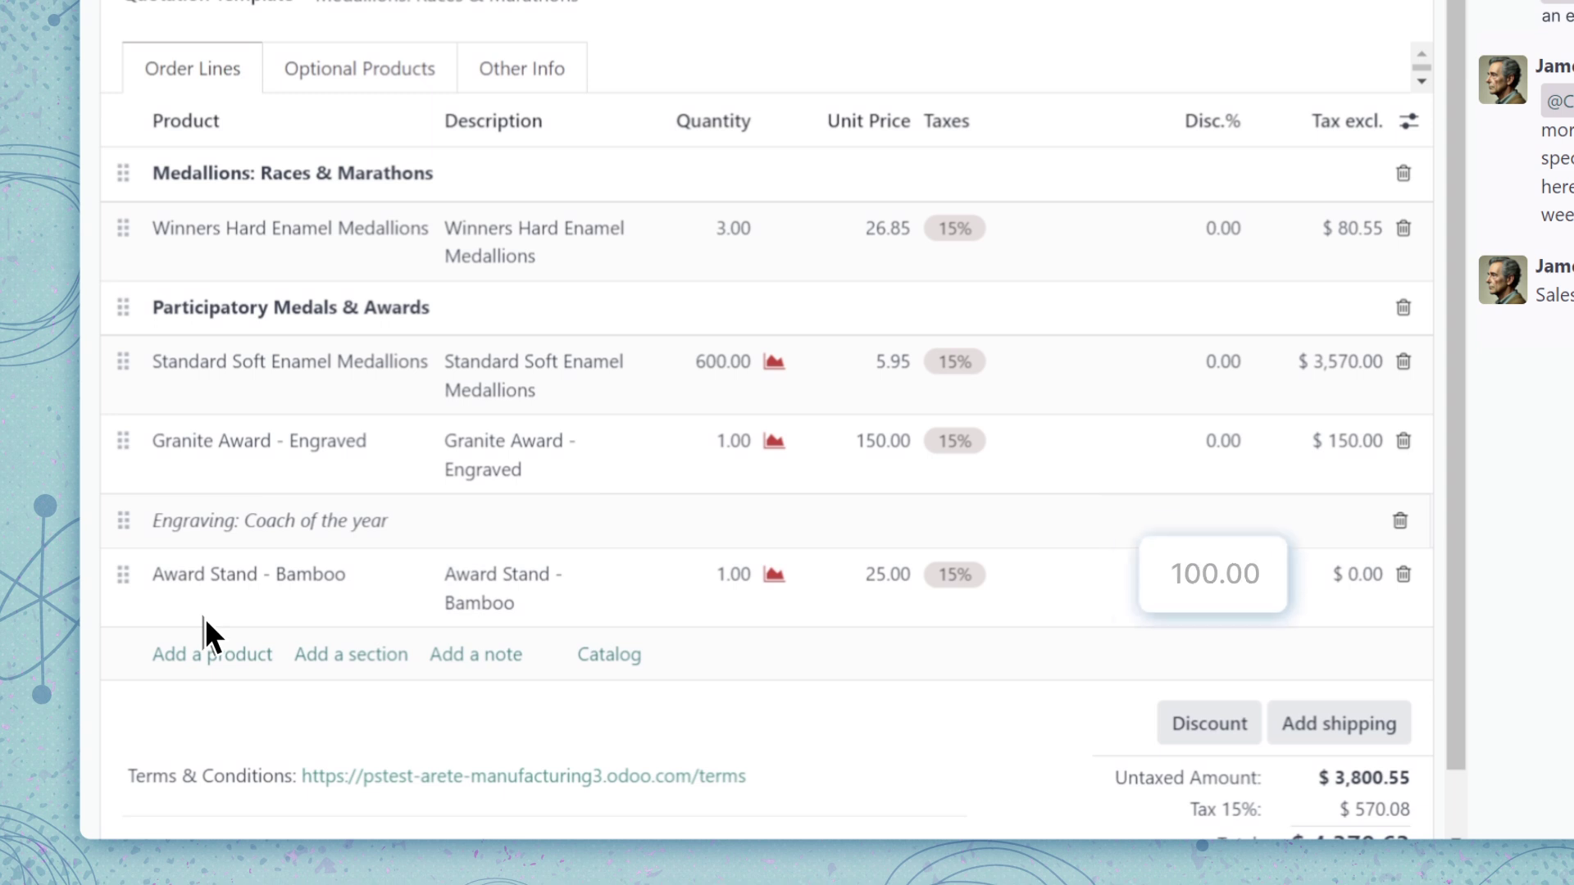
Email quotation S00008 to the customer
{"action": "scroll", "coordinate": [205, 618], "scroll_direction": "up", "scroll_amount": 2}
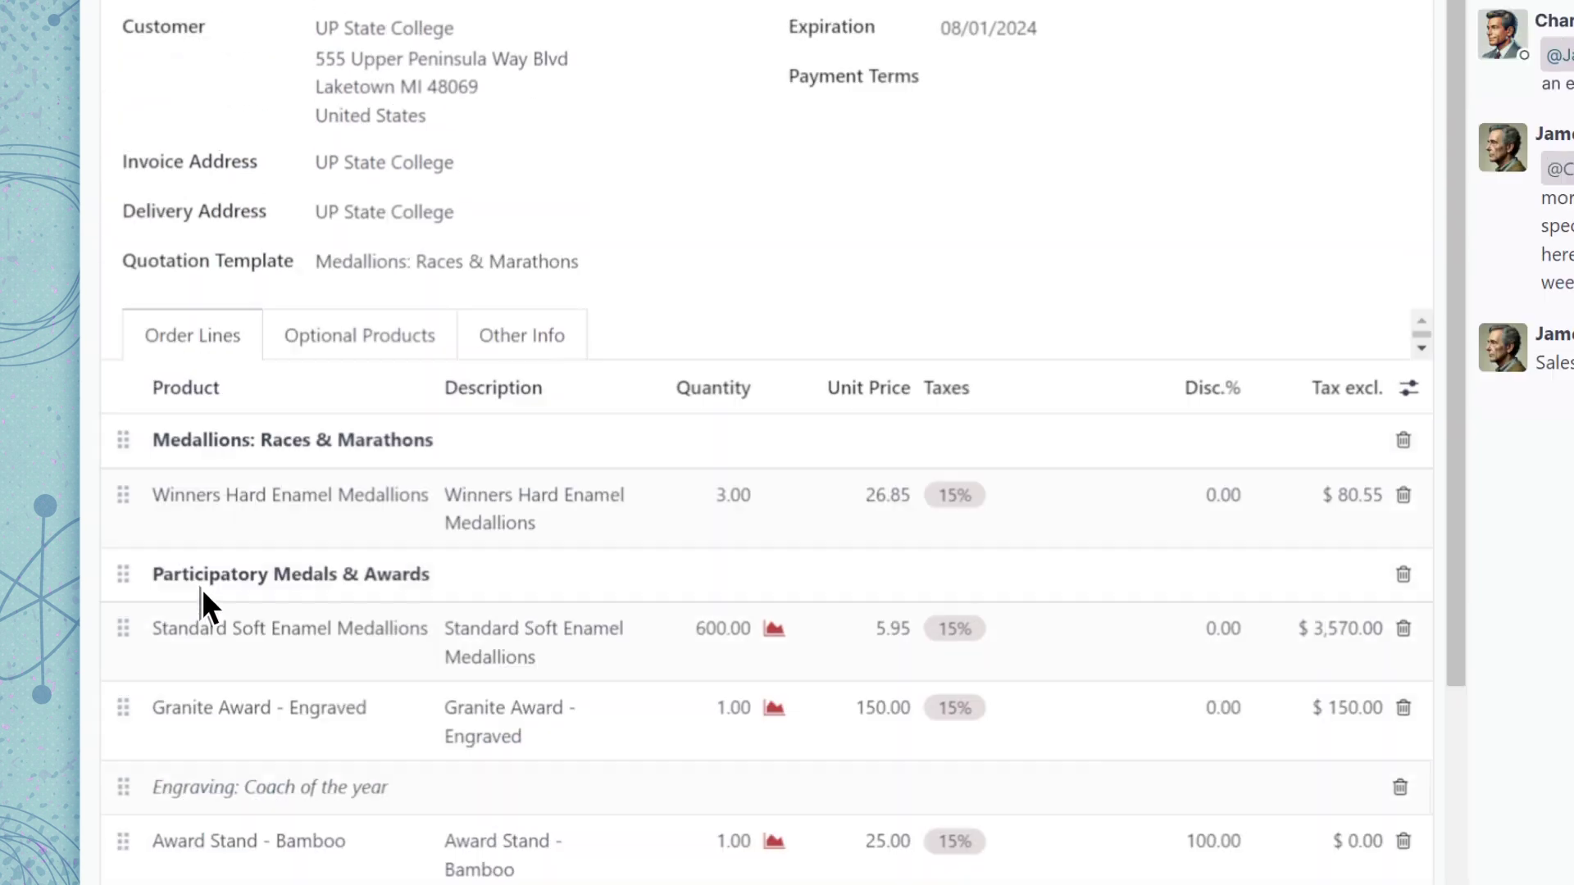
{"action": "left_click", "coordinate": [179, 221]}
{"action": "left_click", "coordinate": [382, 721]}
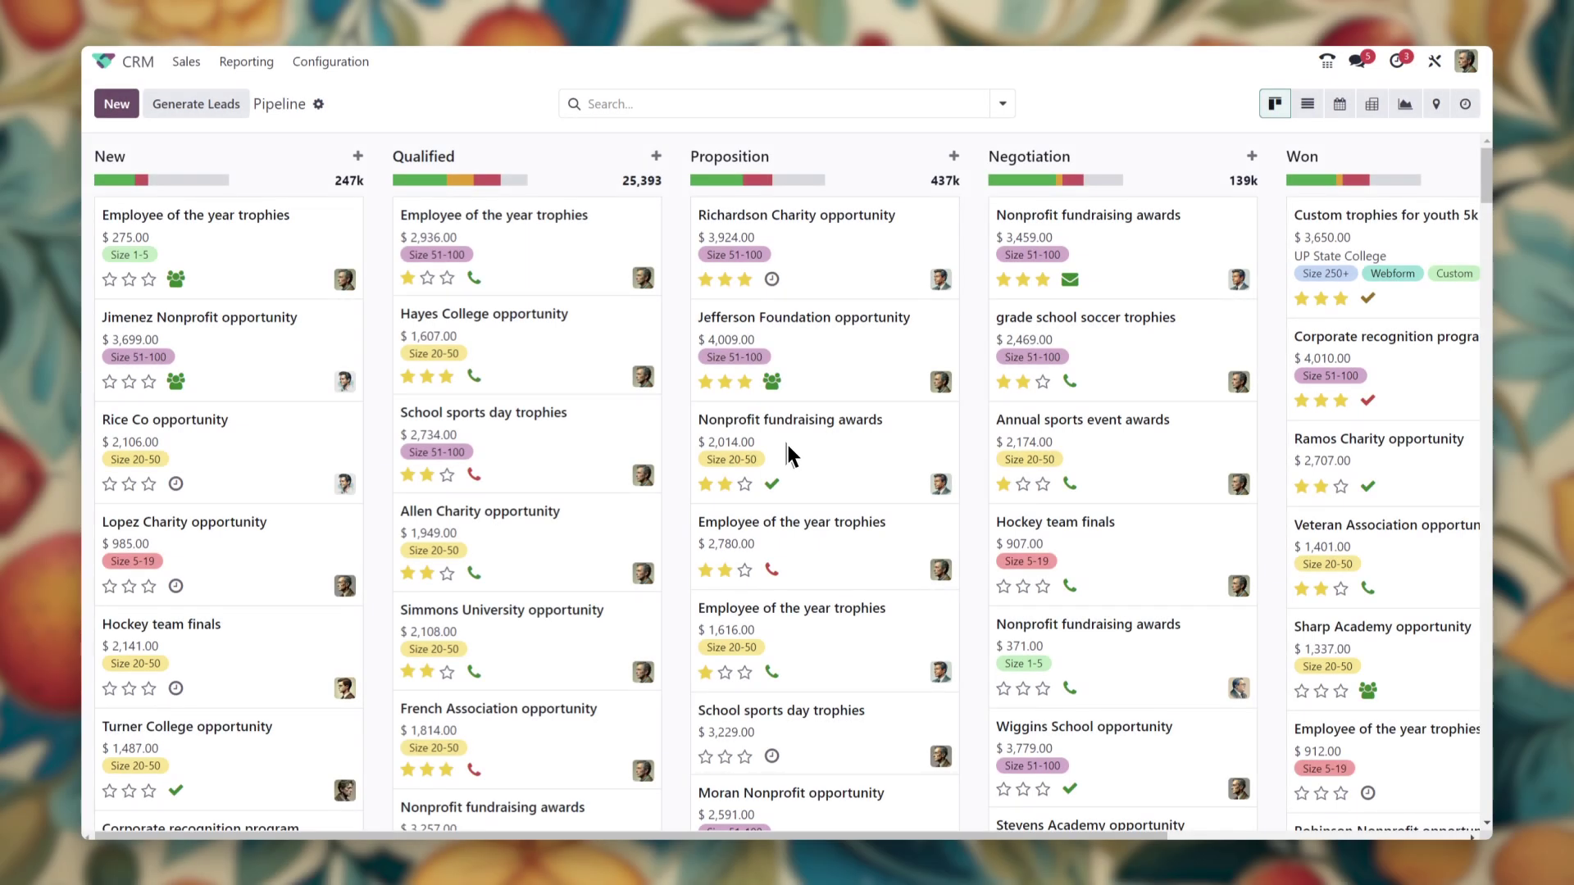
Save the current pipeline search as a favorite marked Shared
{"action": "left_click", "coordinate": [630, 156]}
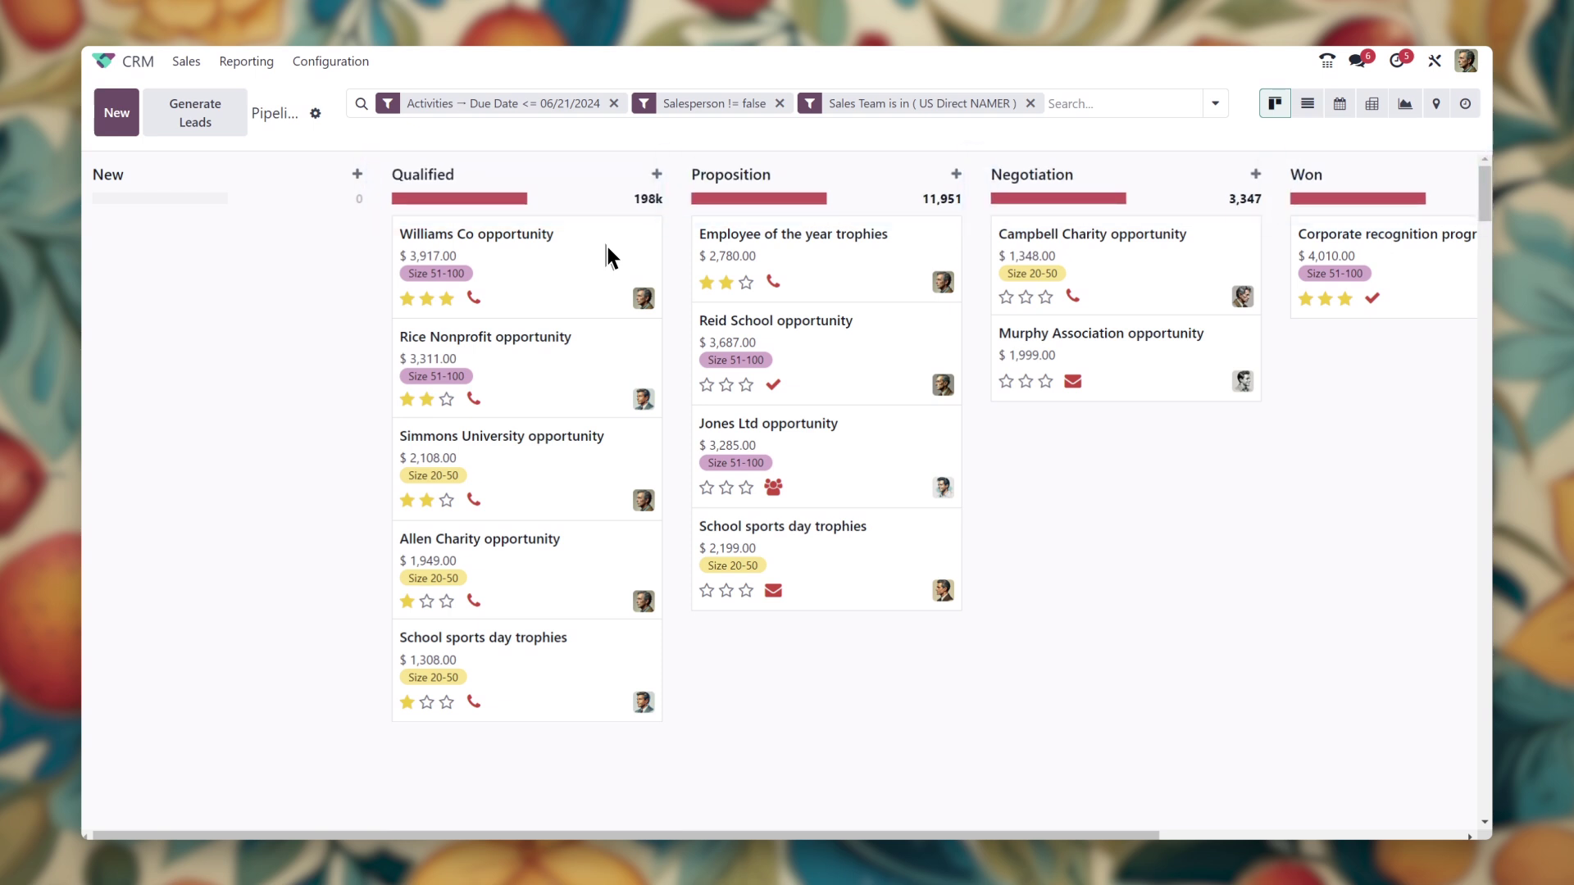
{"action": "left_click", "coordinate": [1214, 103]}
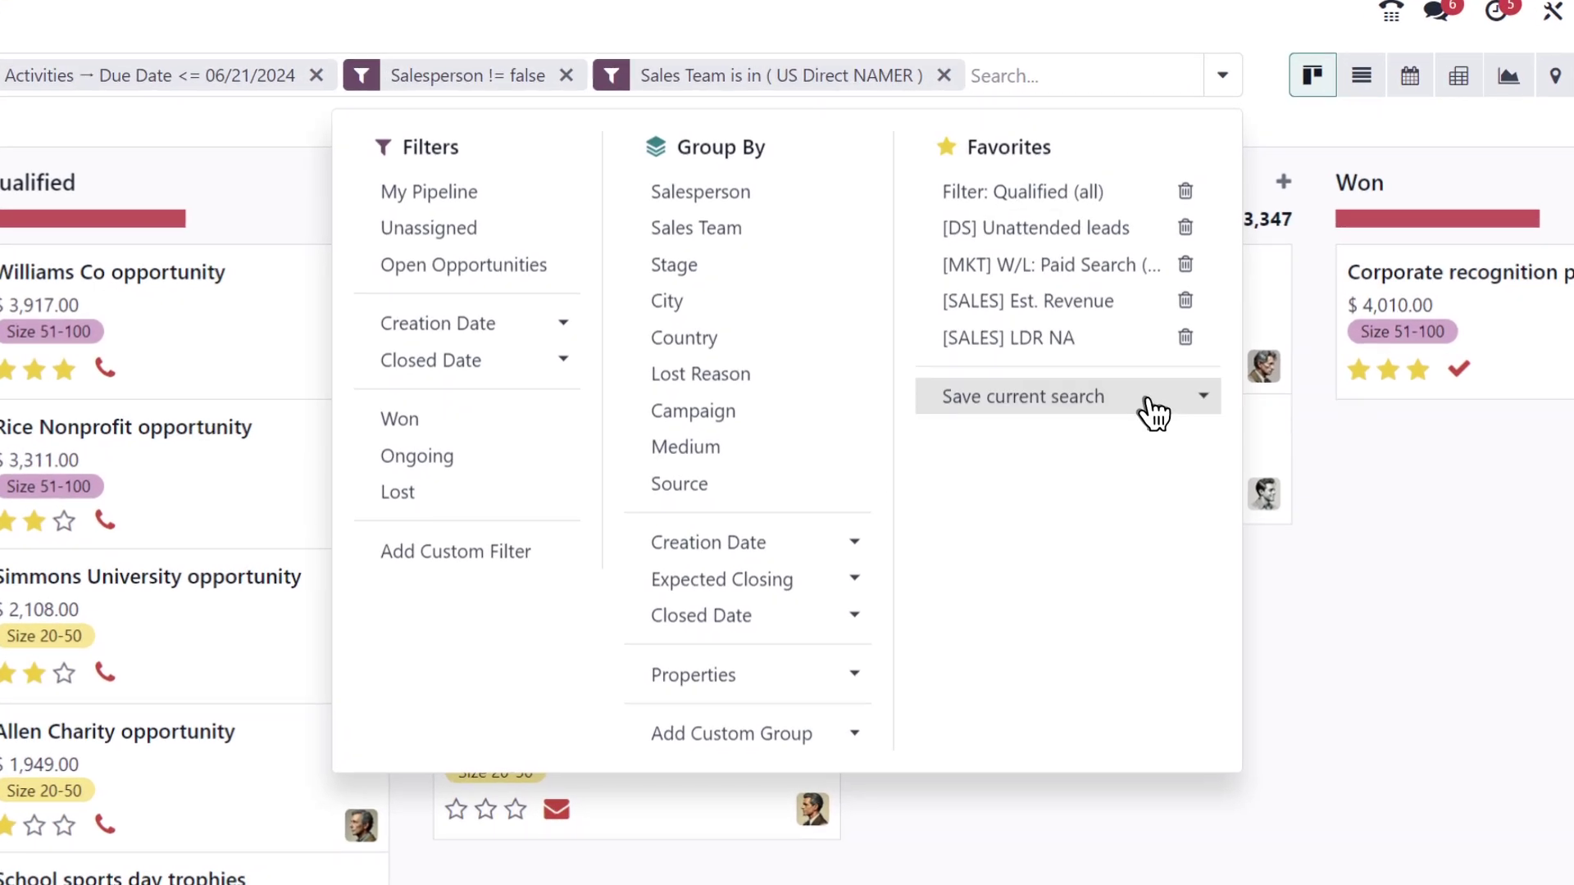
{"action": "left_click", "coordinate": [1151, 408]}
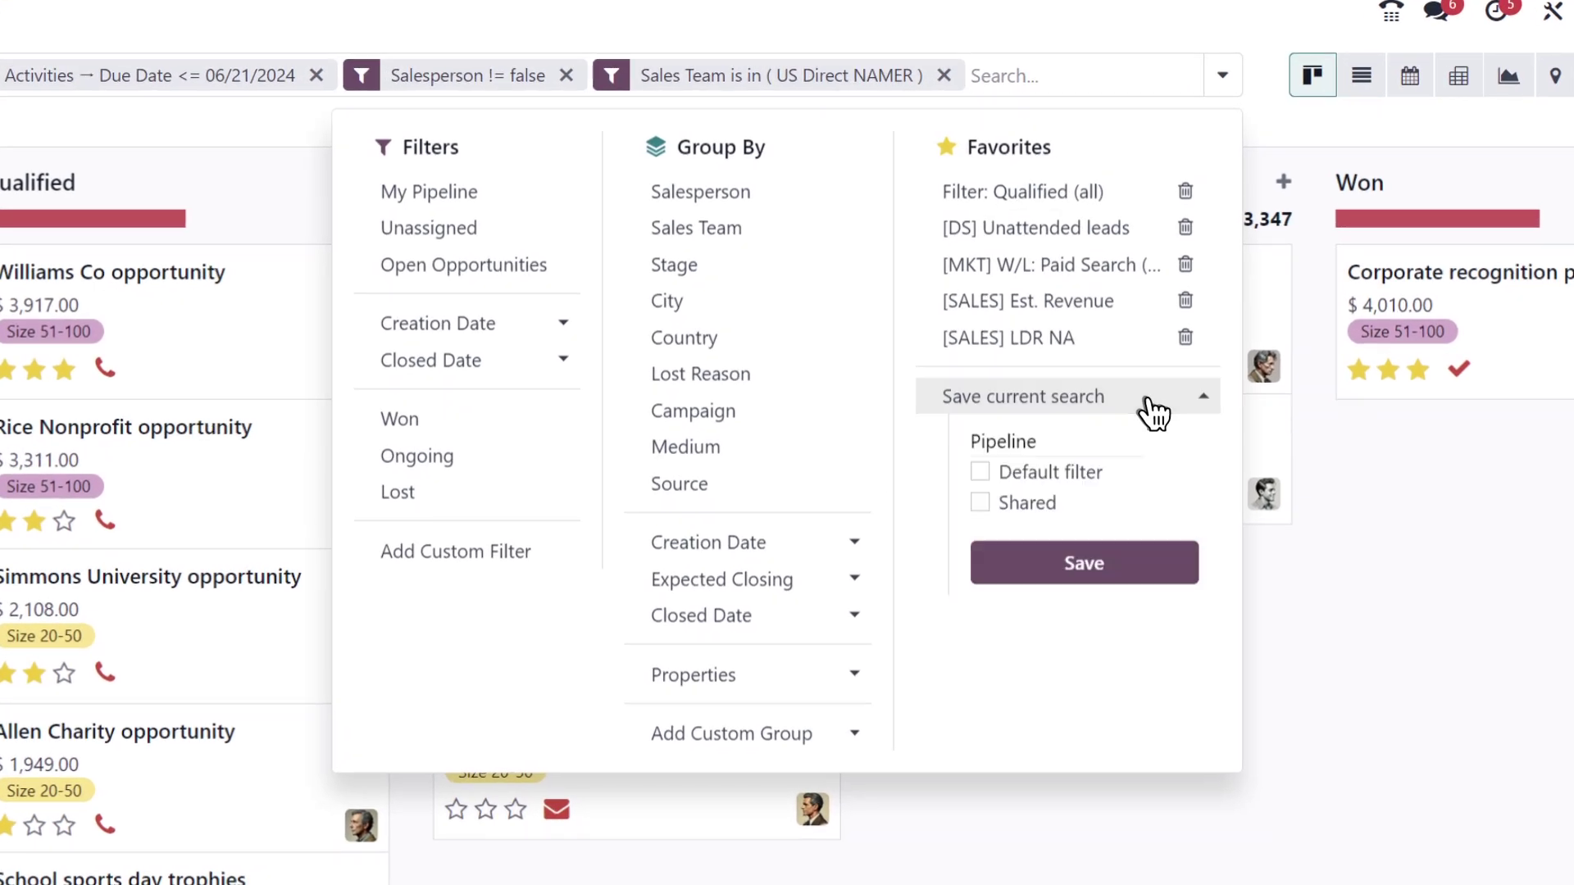
{"action": "left_click", "coordinate": [980, 502]}
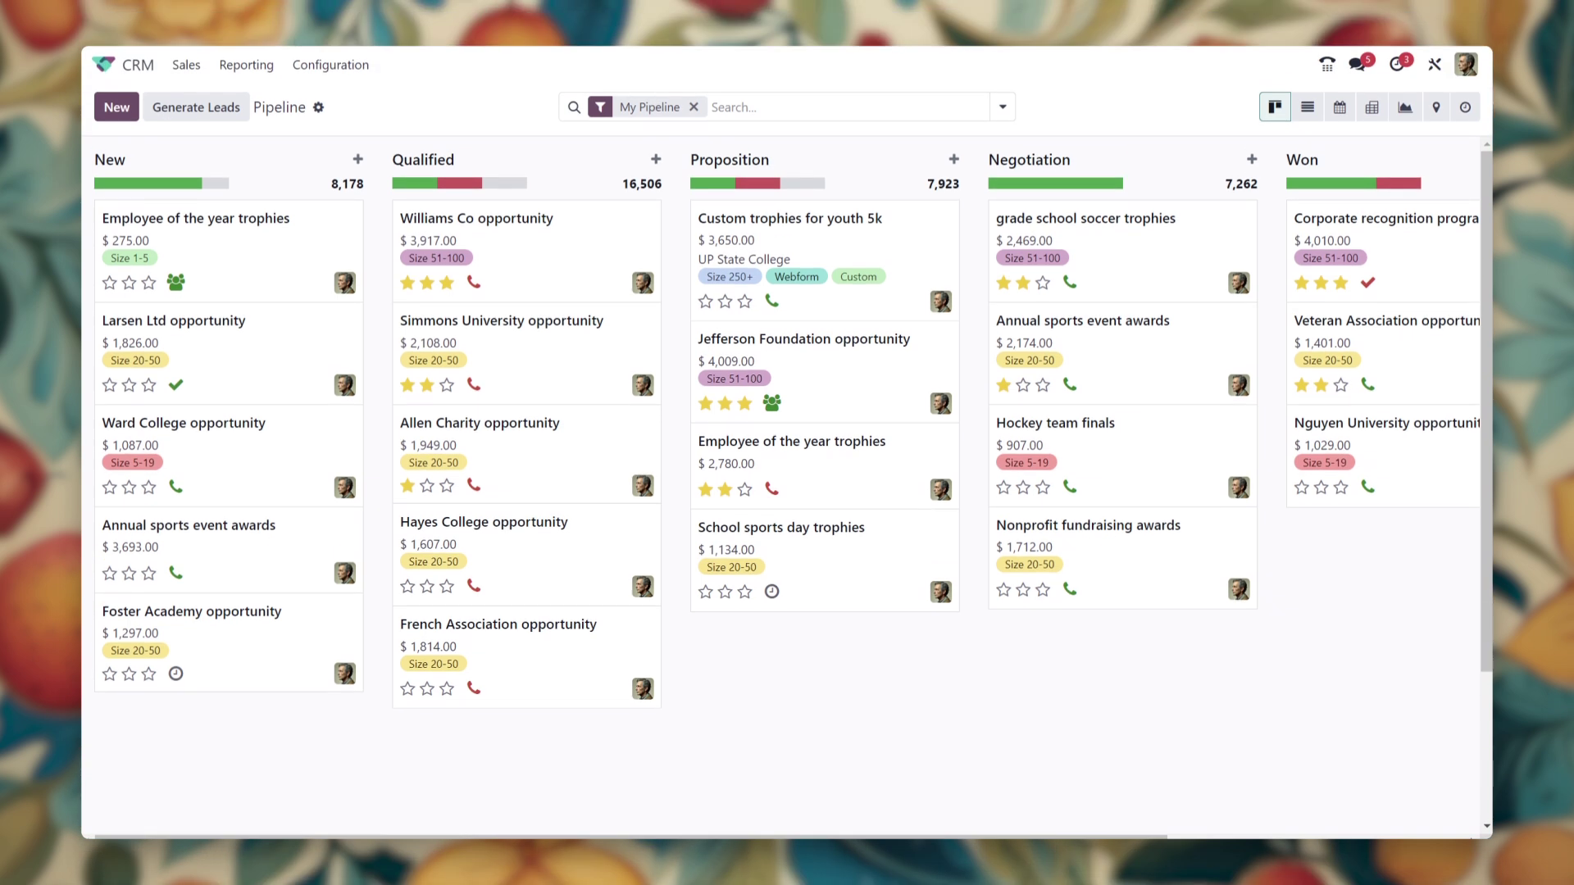
Open Custom trophies for youth 5k, view its sales order S00008, and return to the opportunity
{"action": "left_click", "coordinate": [791, 221]}
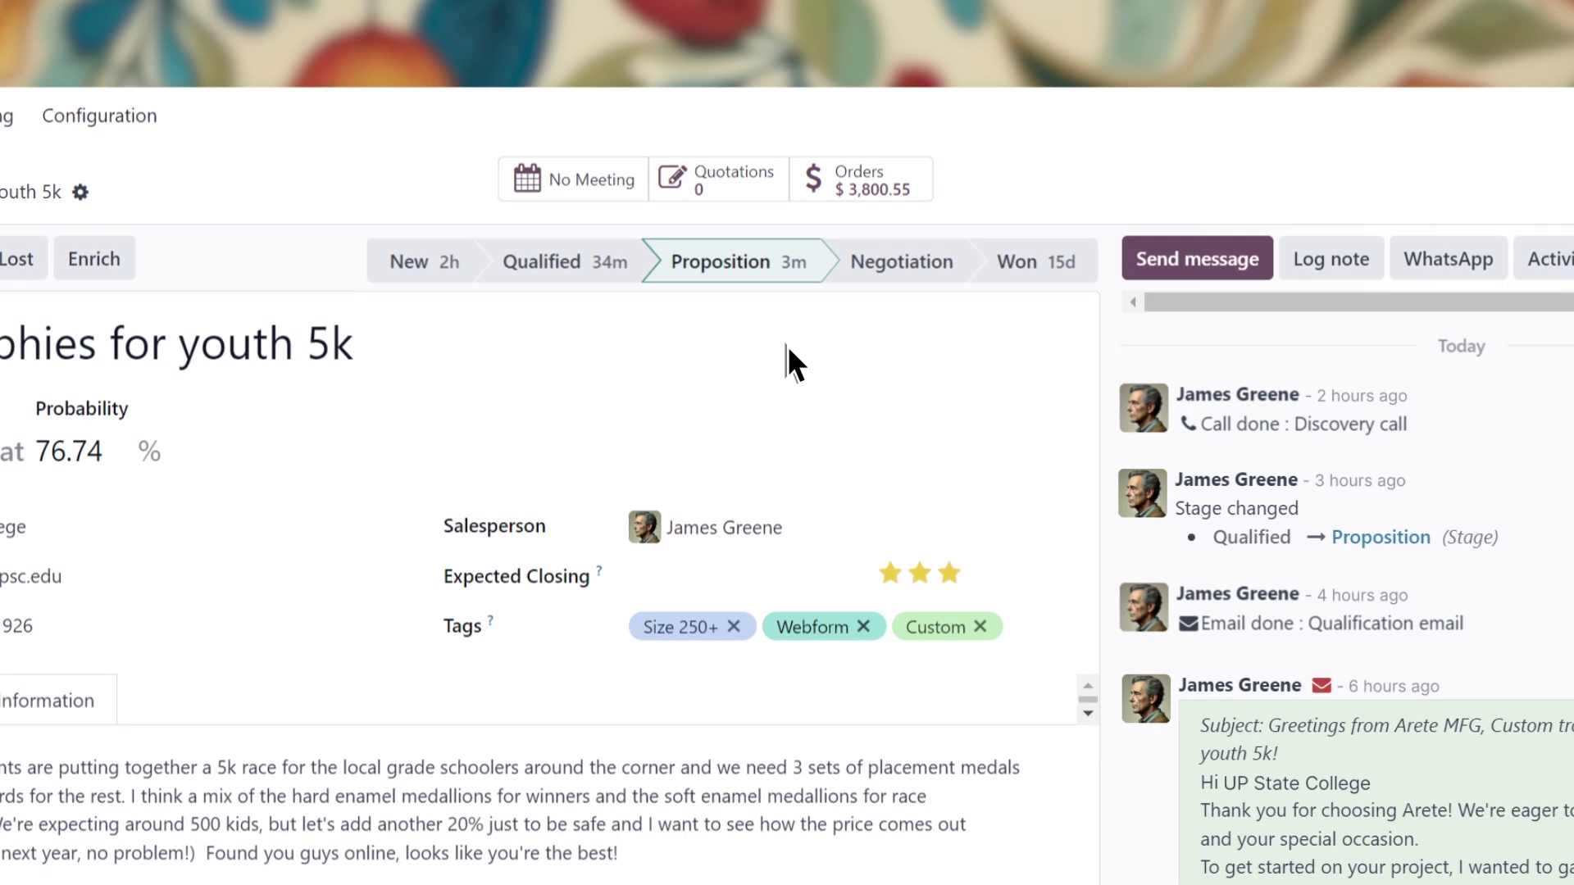
{"action": "left_click", "coordinate": [854, 190]}
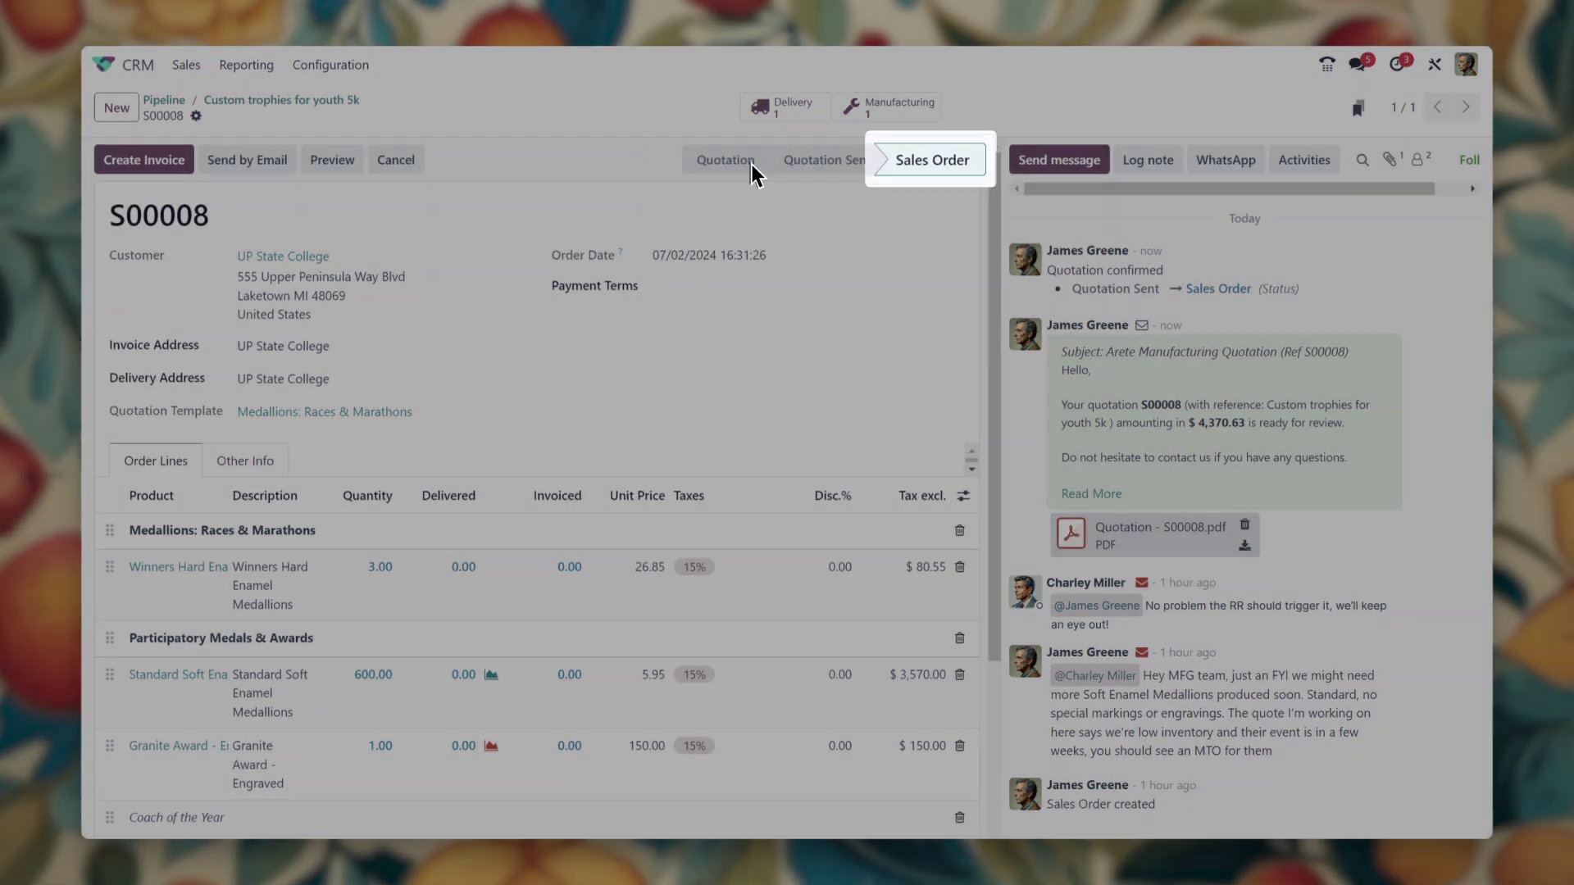
{"action": "left_click", "coordinate": [337, 100]}
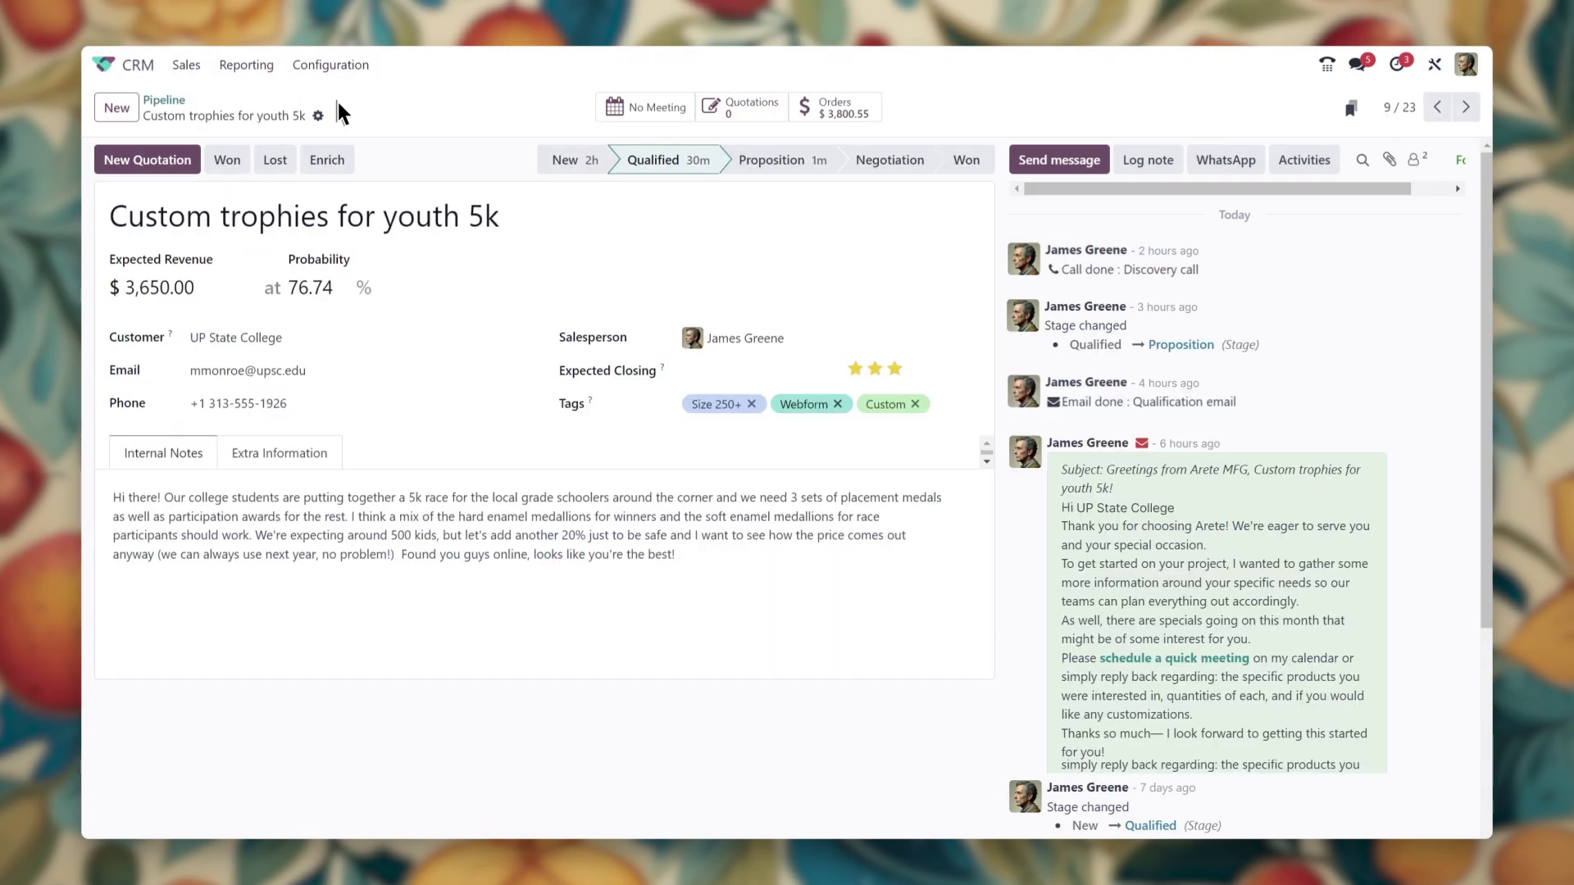
Mark the opportunity Won and reply 'Ok, I'll look into it!' in the chat
{"action": "left_click", "coordinate": [239, 160]}
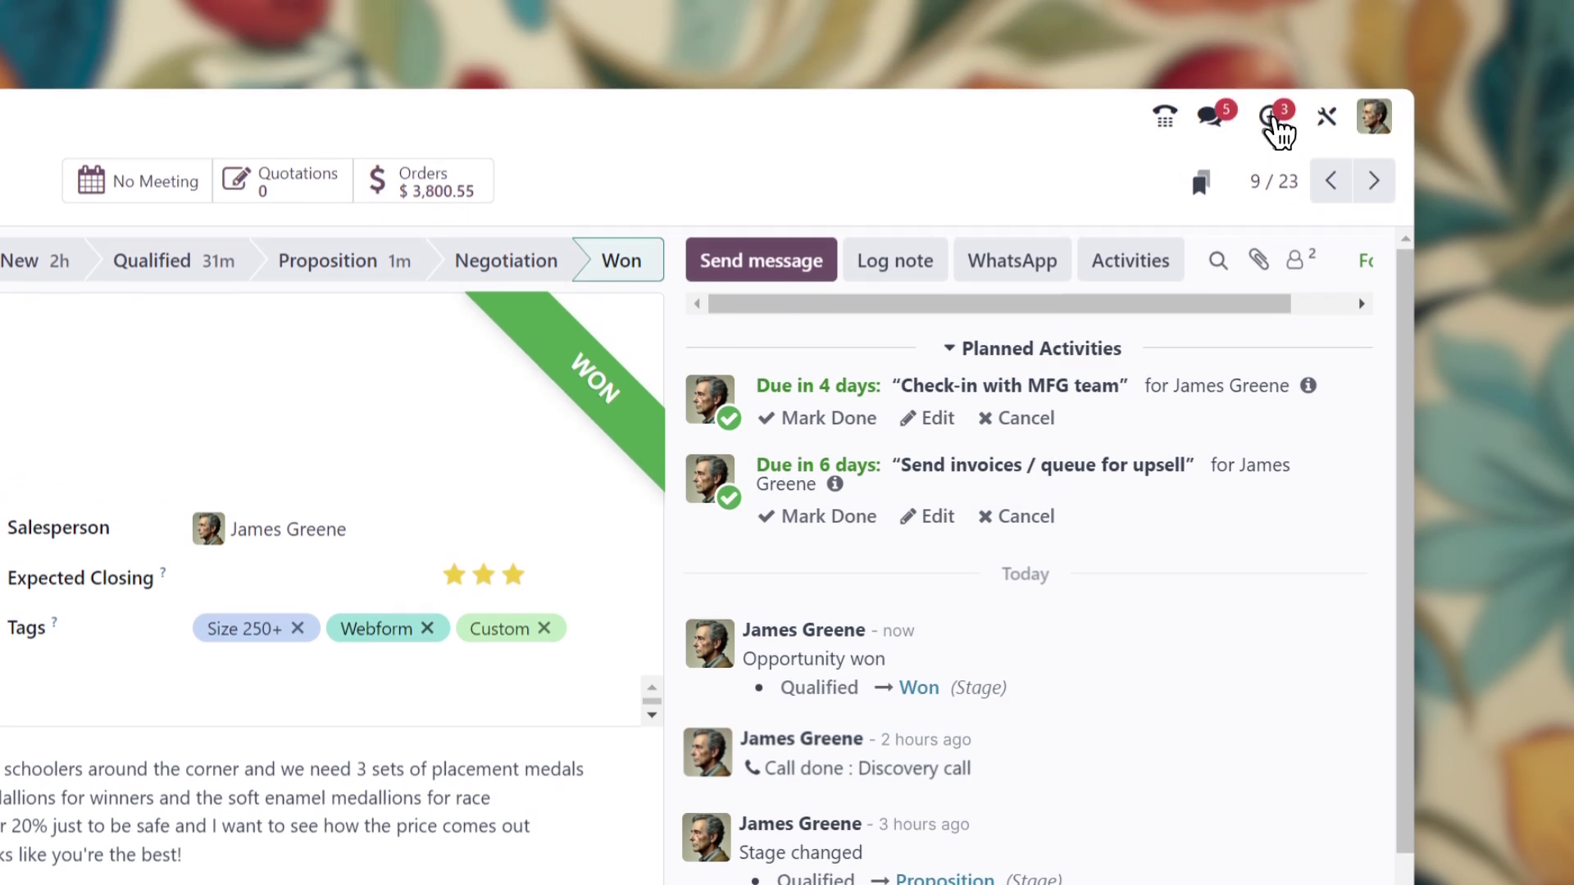
{"action": "left_click", "coordinate": [1275, 123]}
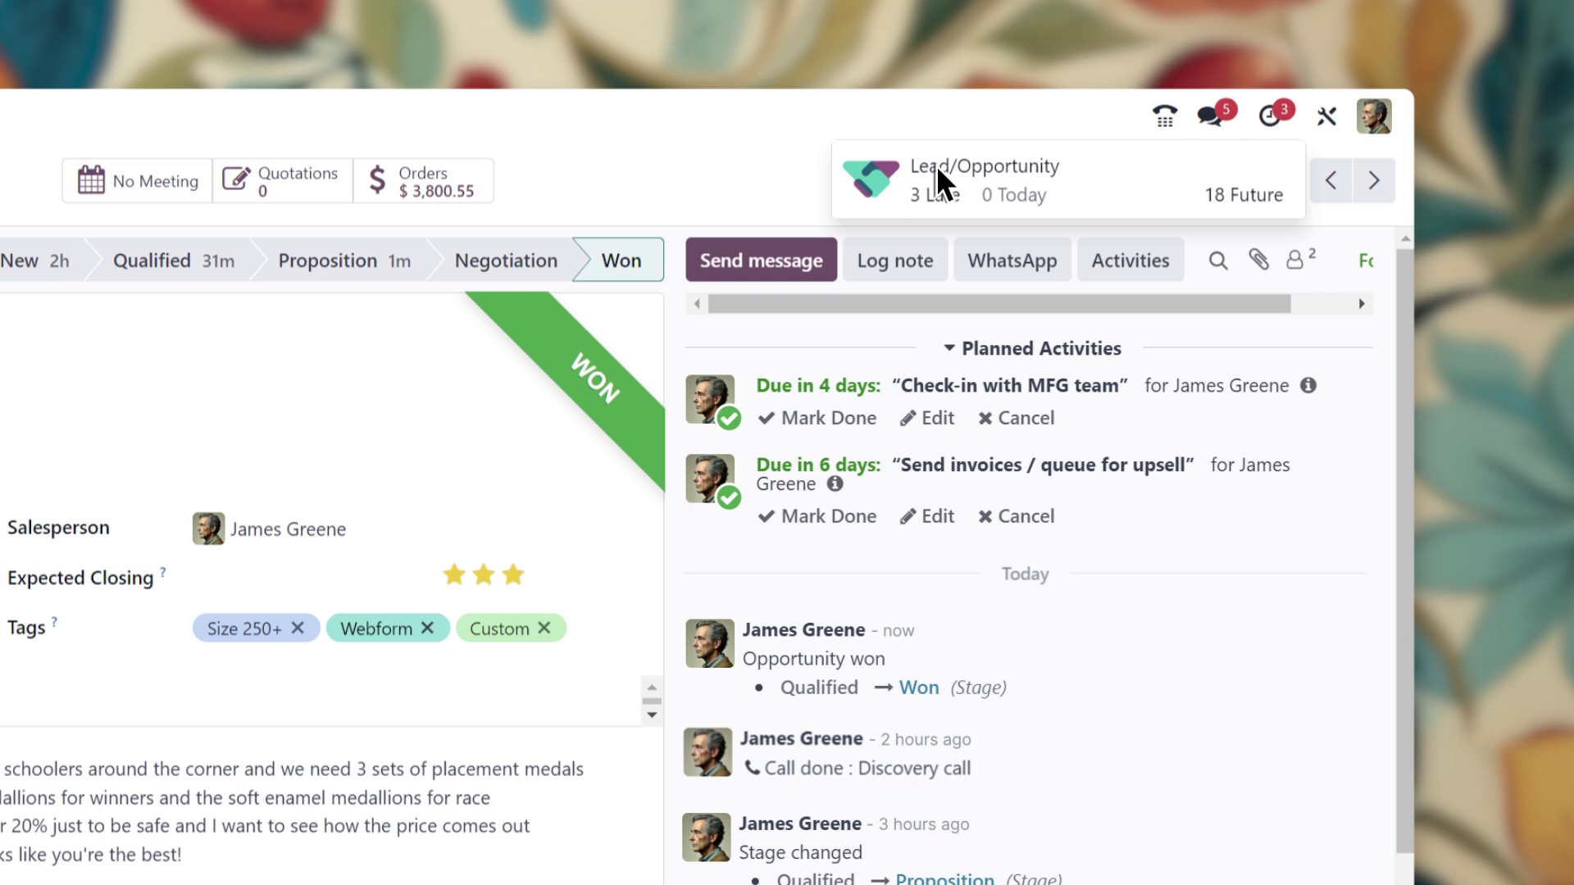
{"action": "left_click", "coordinate": [808, 201]}
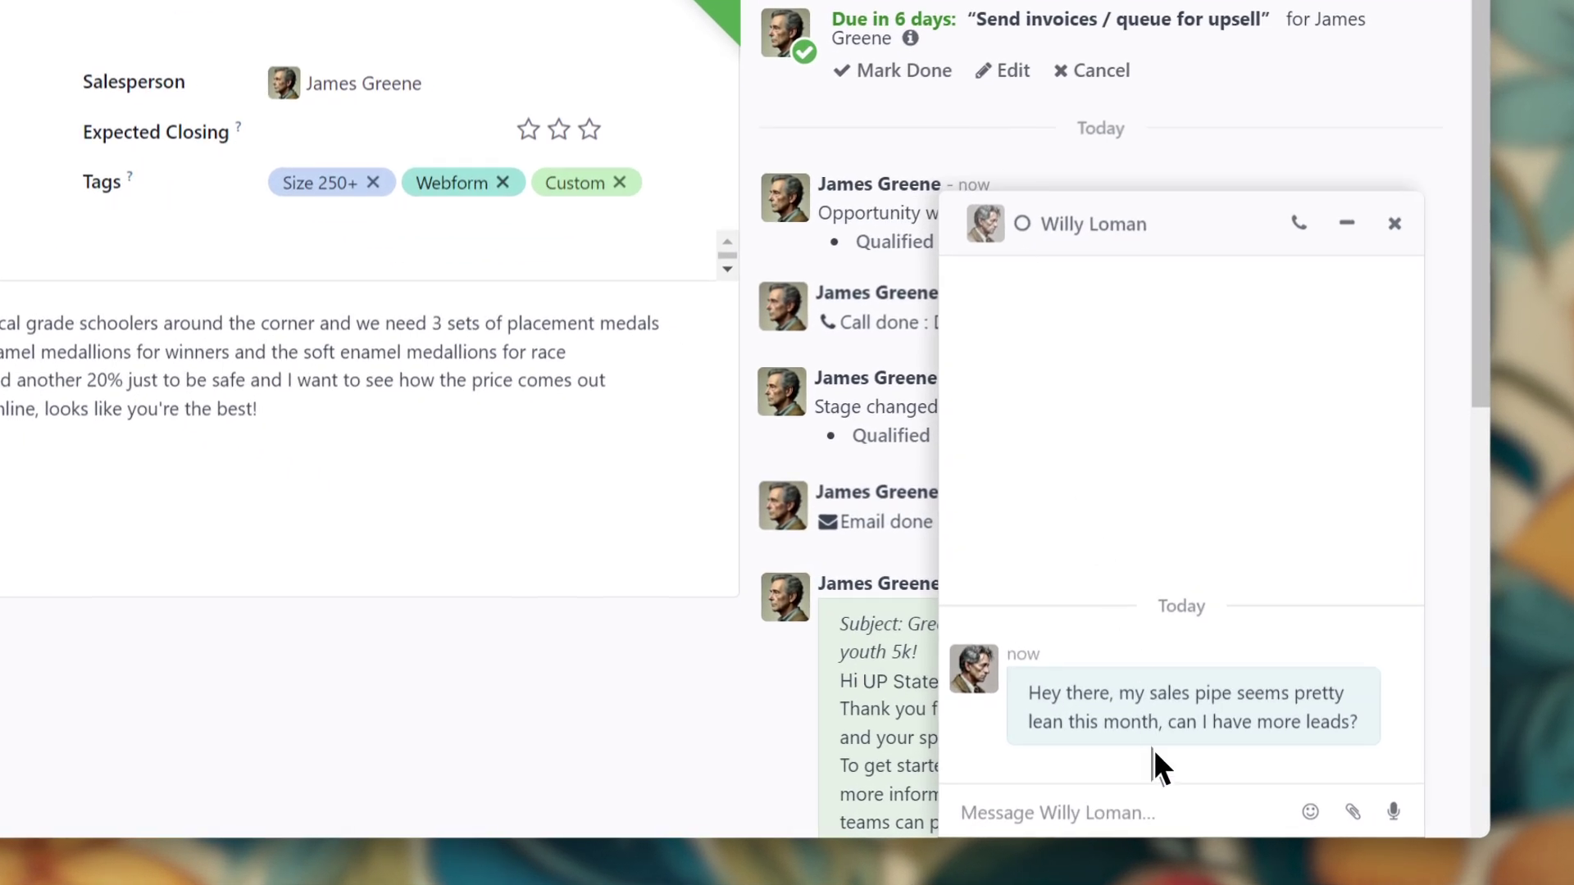
{"action": "type", "text": "Ok, I'll look into it!"}
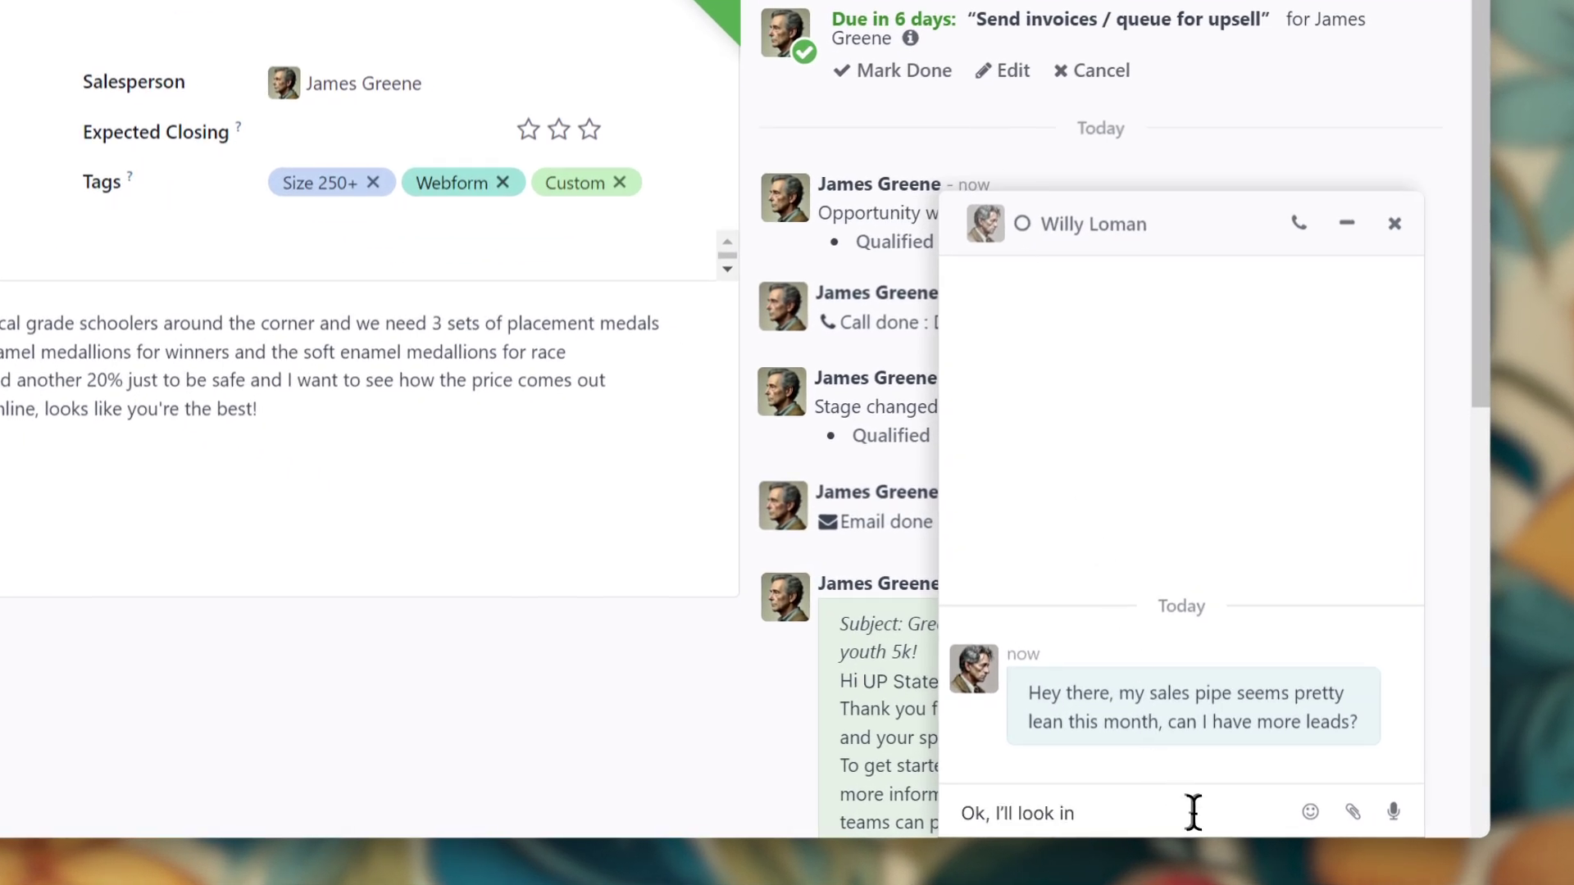
{"action": "key", "text": "Return"}
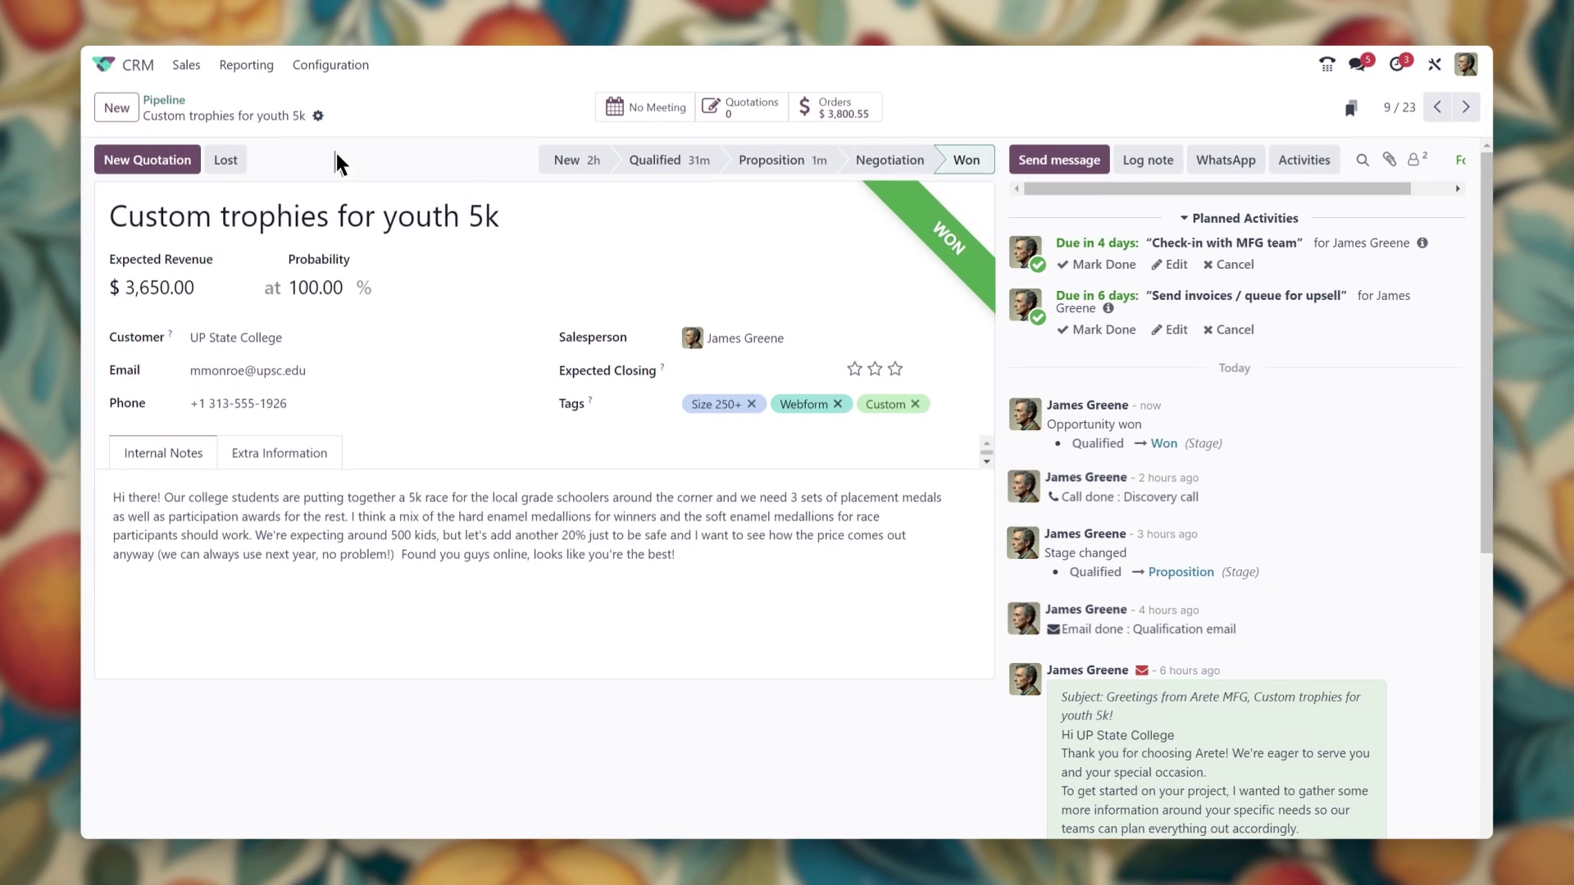
Apply the [SALES] LDR NA favorite and chart lead counts per salesperson in ascending order
{"action": "left_click", "coordinate": [163, 101]}
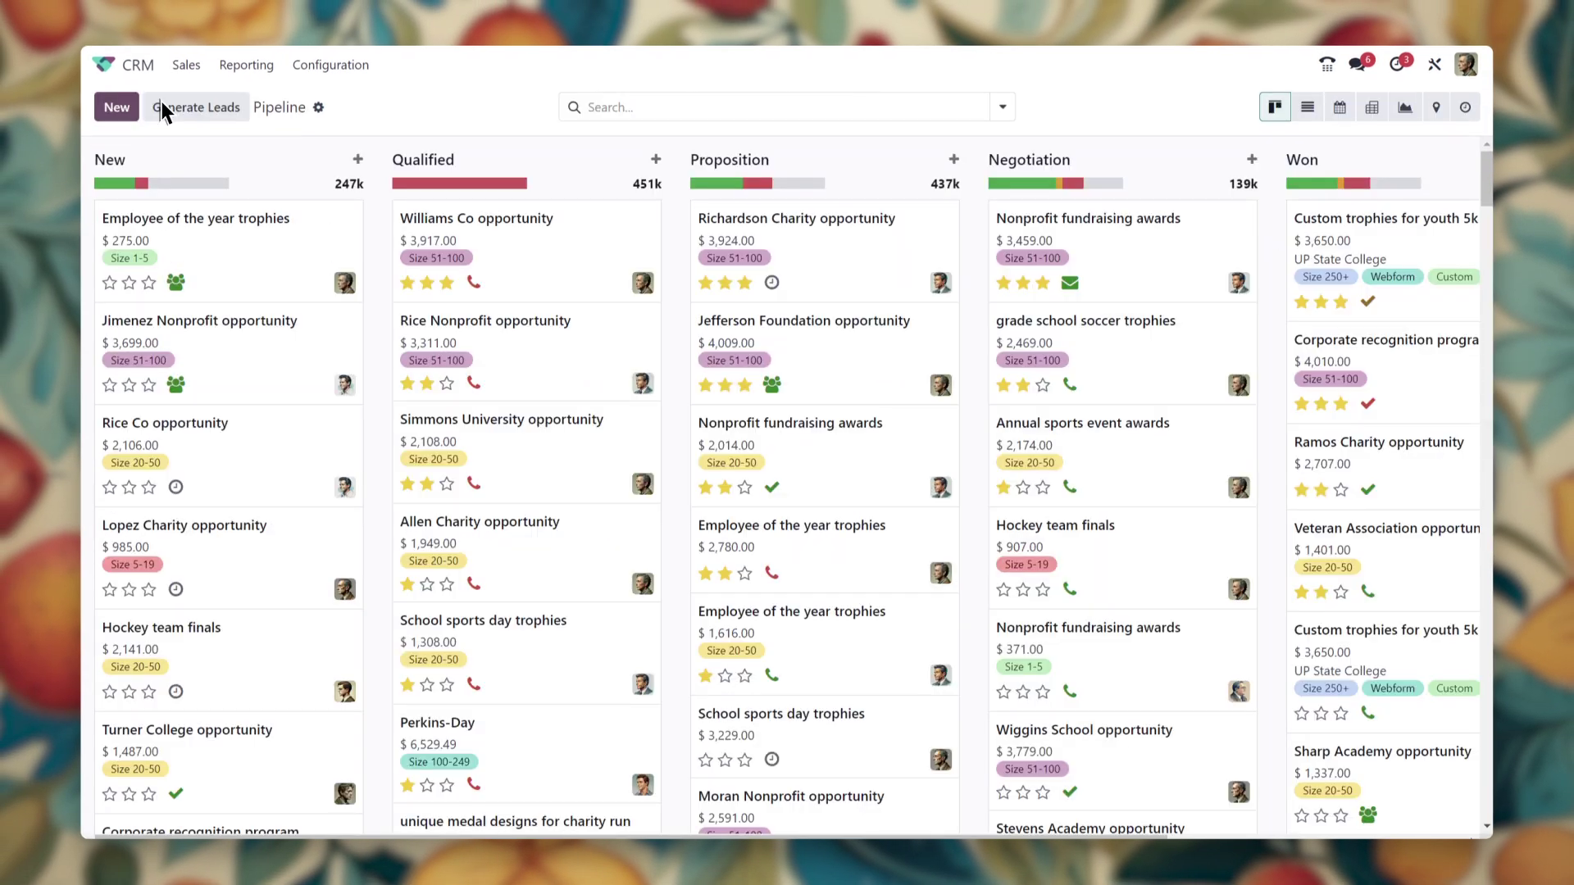
{"action": "left_click", "coordinate": [1005, 110]}
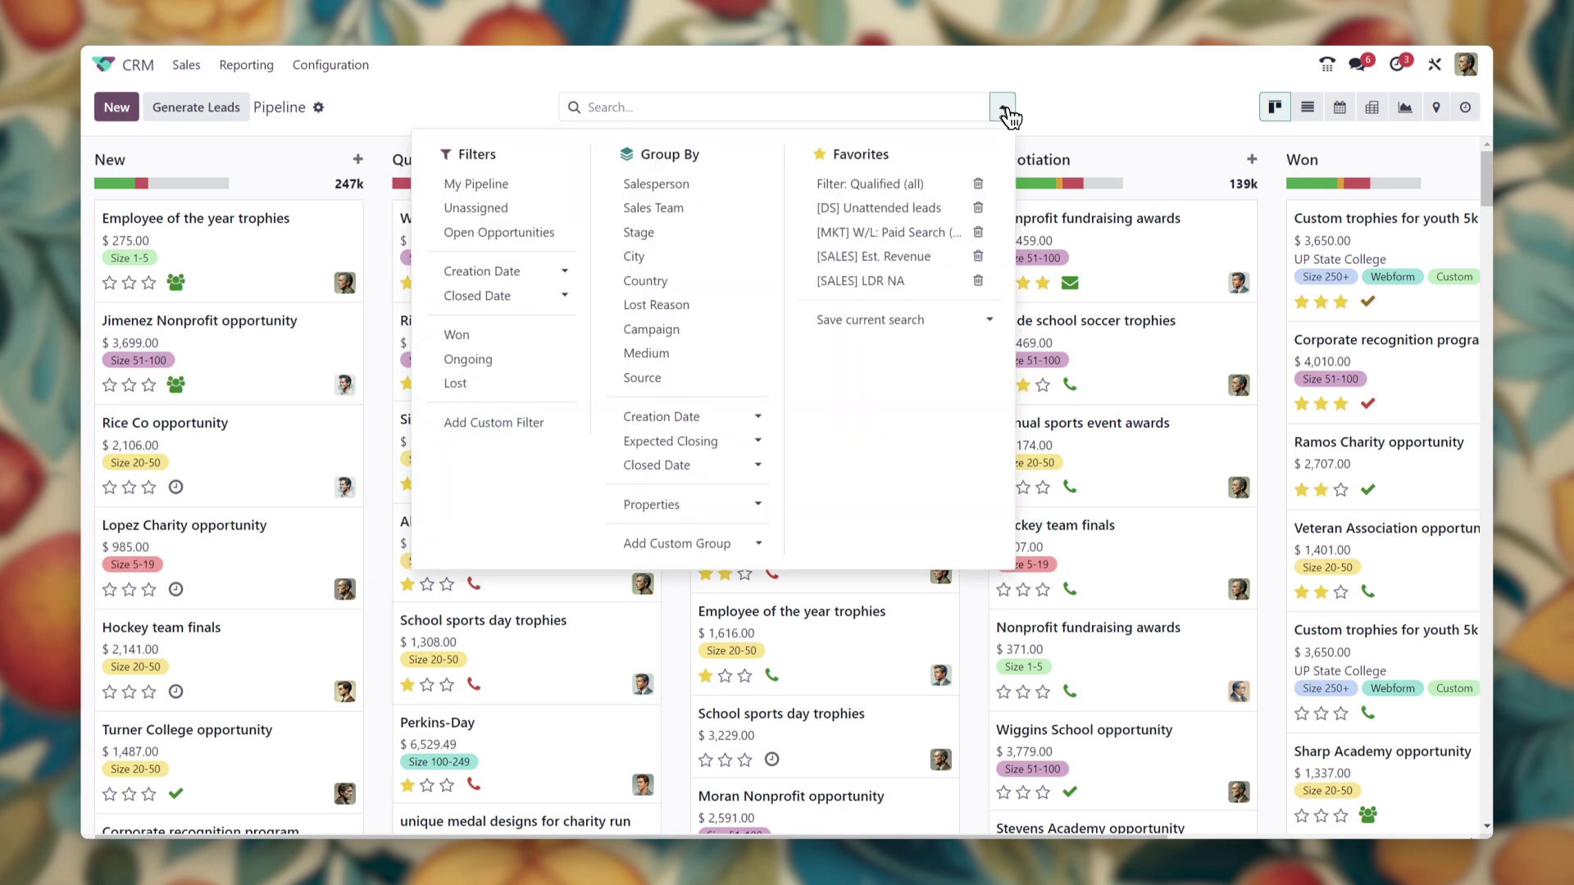
{"action": "left_click", "coordinate": [896, 287]}
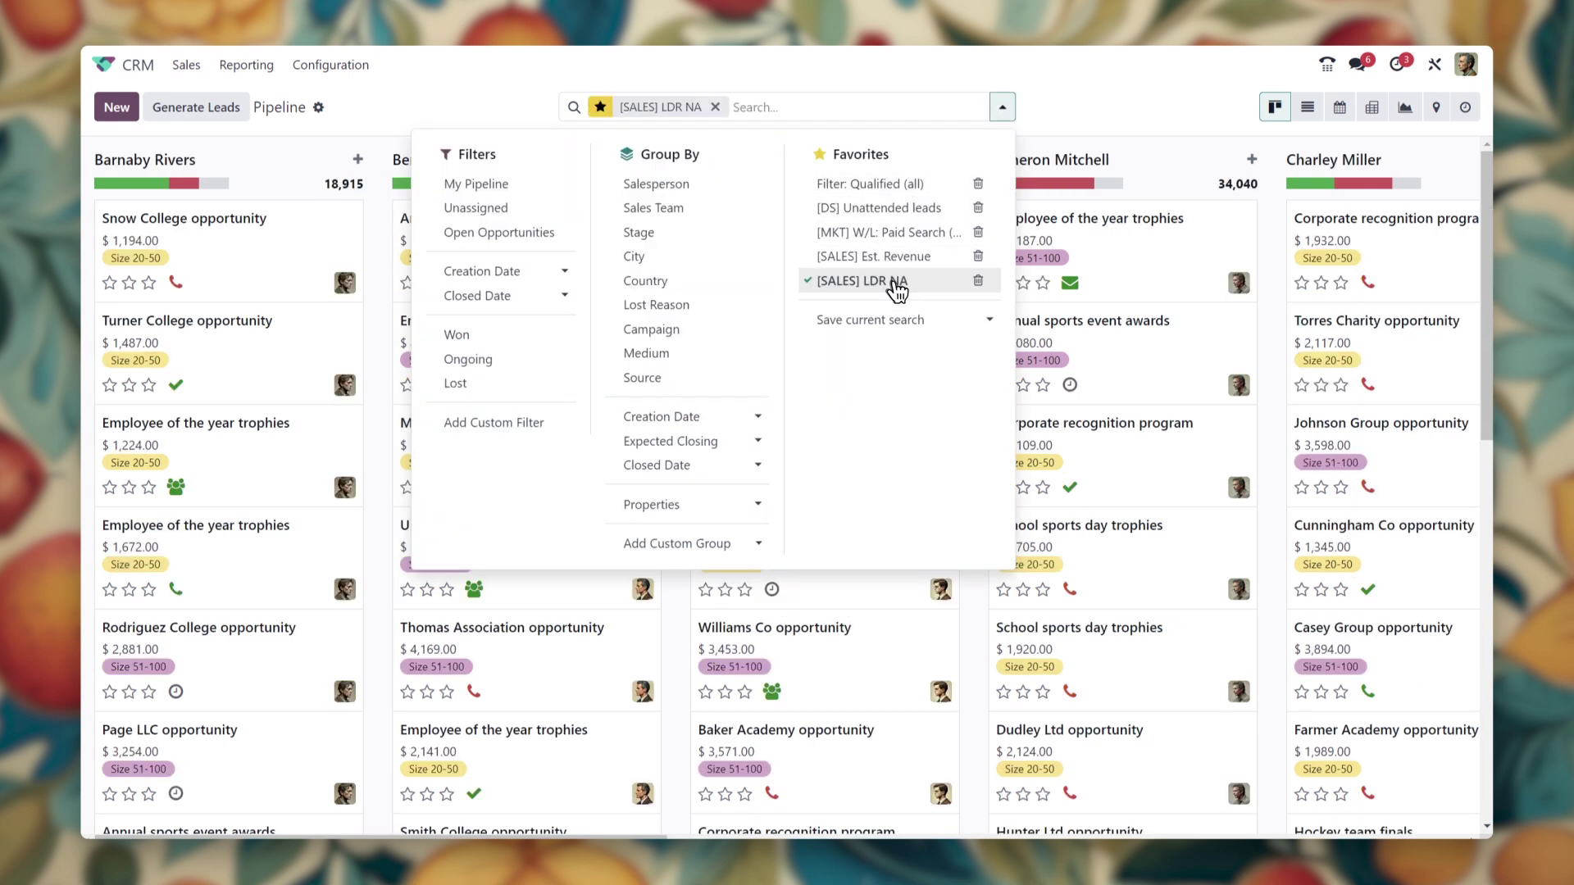
{"action": "left_click", "coordinate": [611, 107]}
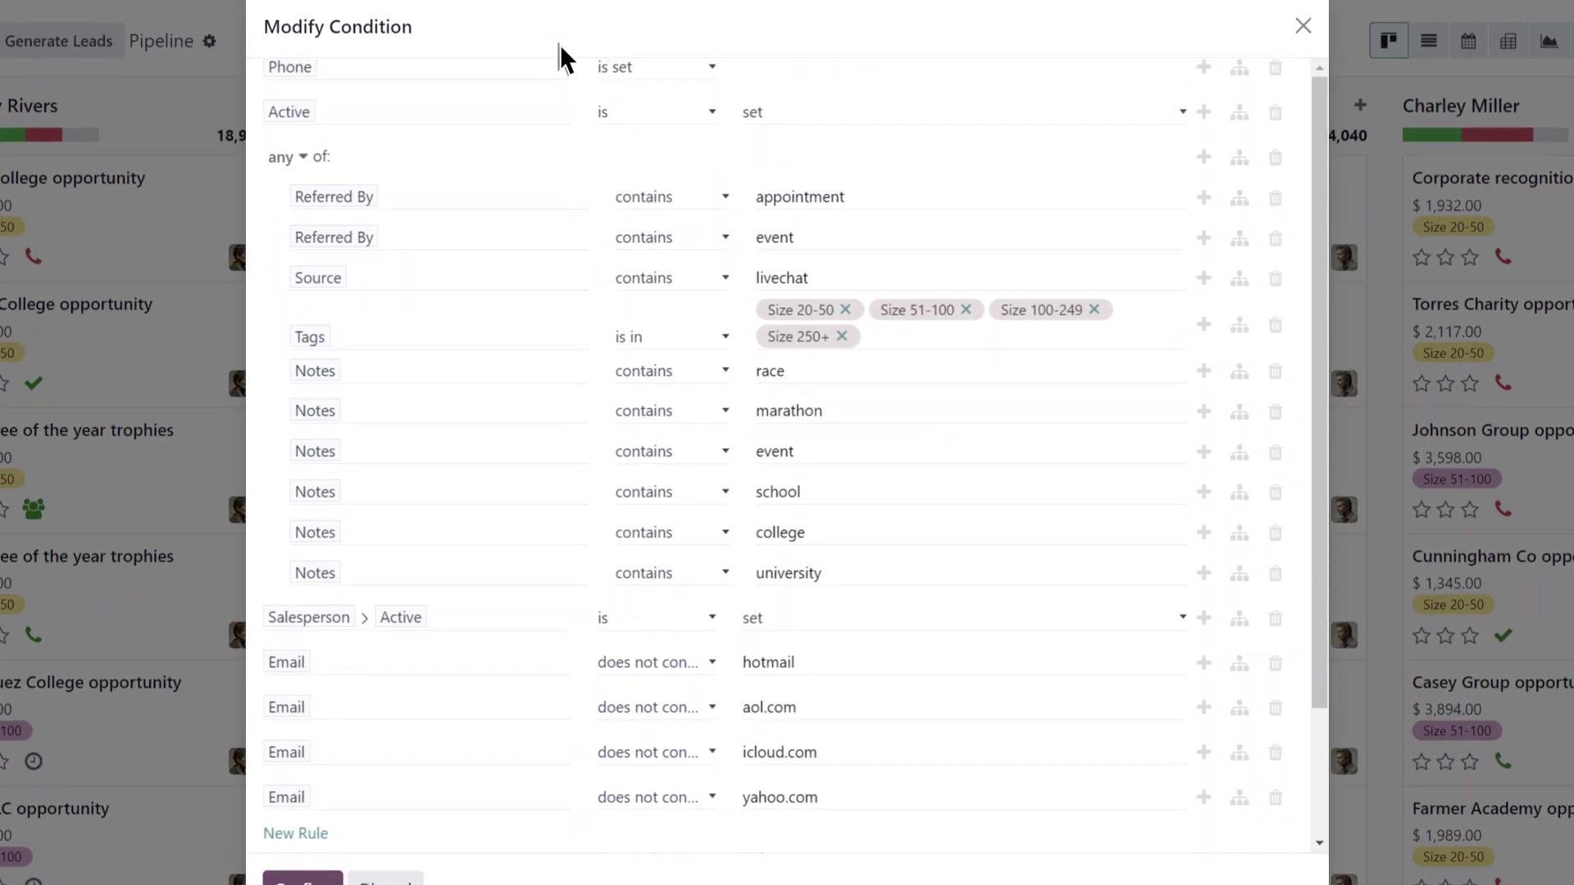
{"action": "scroll", "coordinate": [533, 131], "scroll_direction": "up", "scroll_amount": 1}
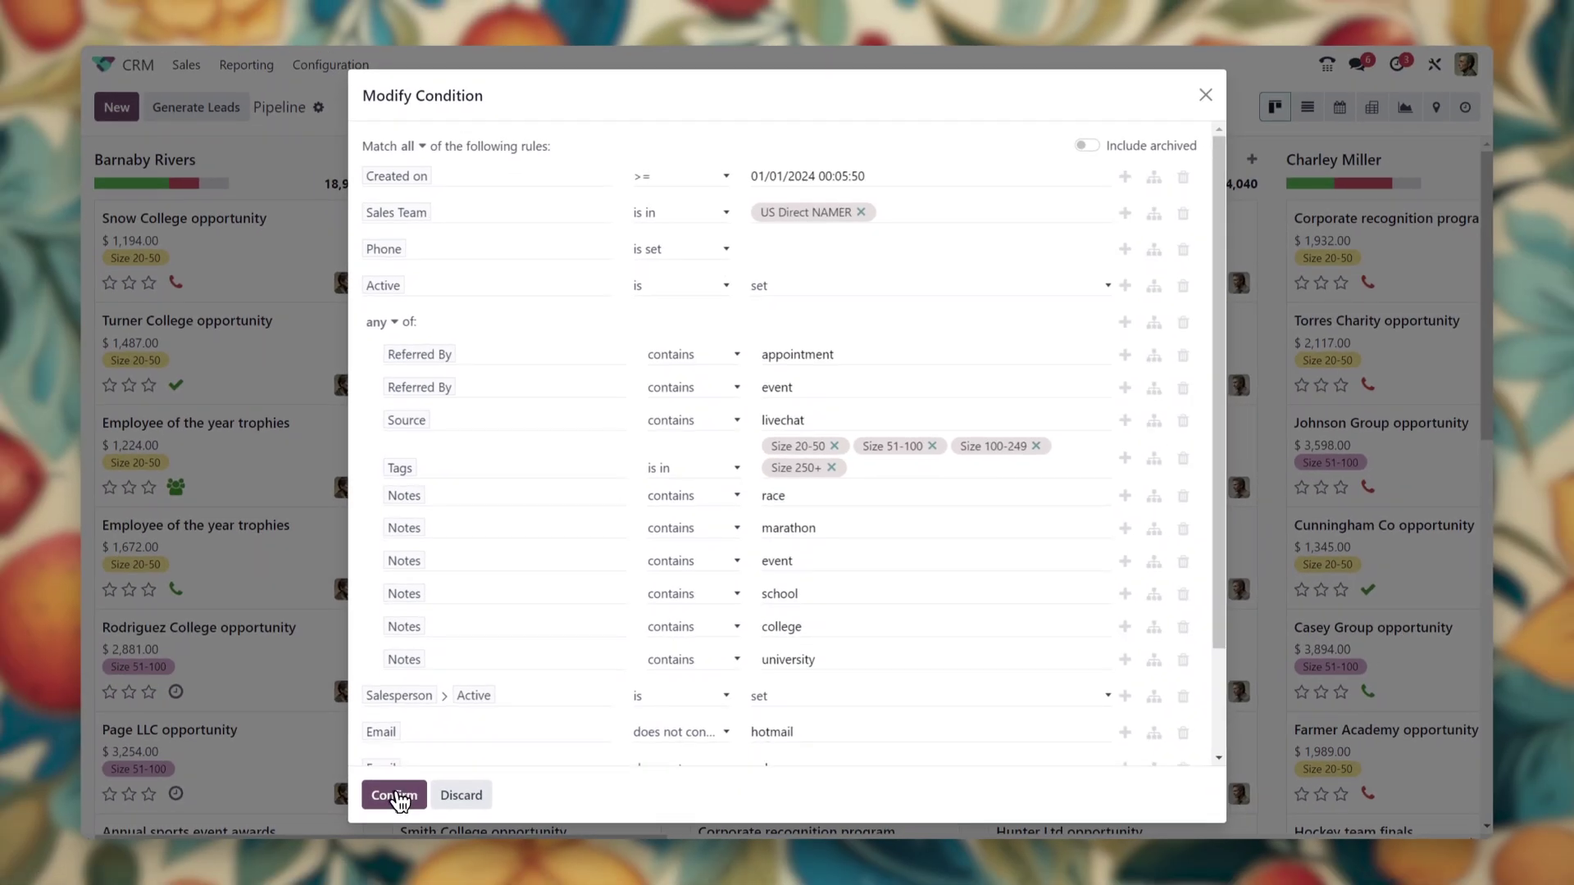
{"action": "left_click", "coordinate": [302, 878]}
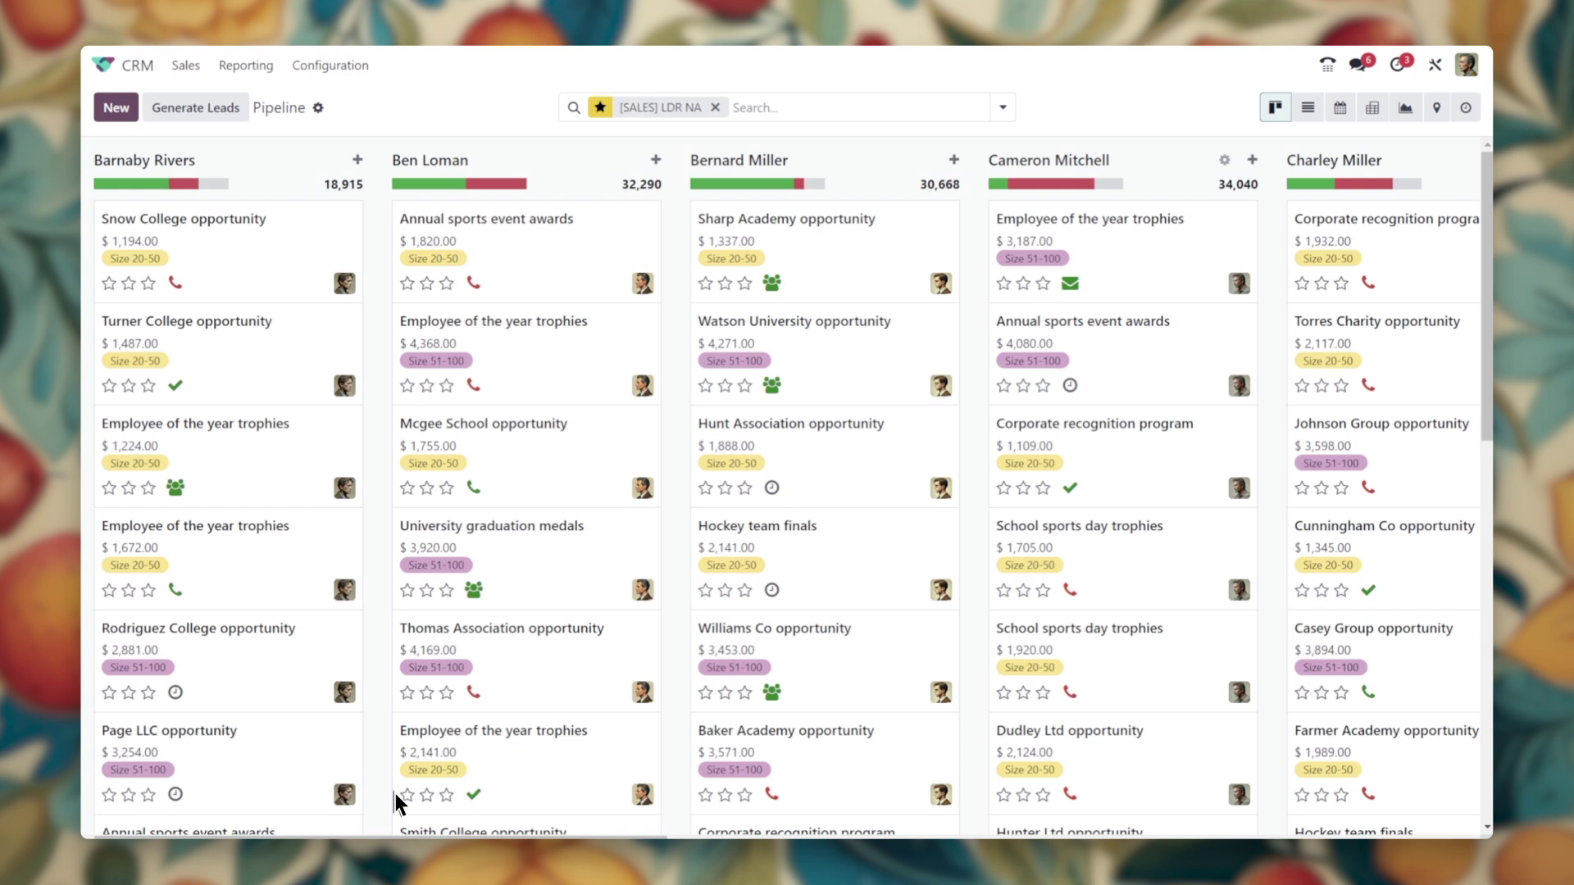
{"action": "left_click", "coordinate": [1404, 107]}
{"action": "left_click", "coordinate": [516, 162]}
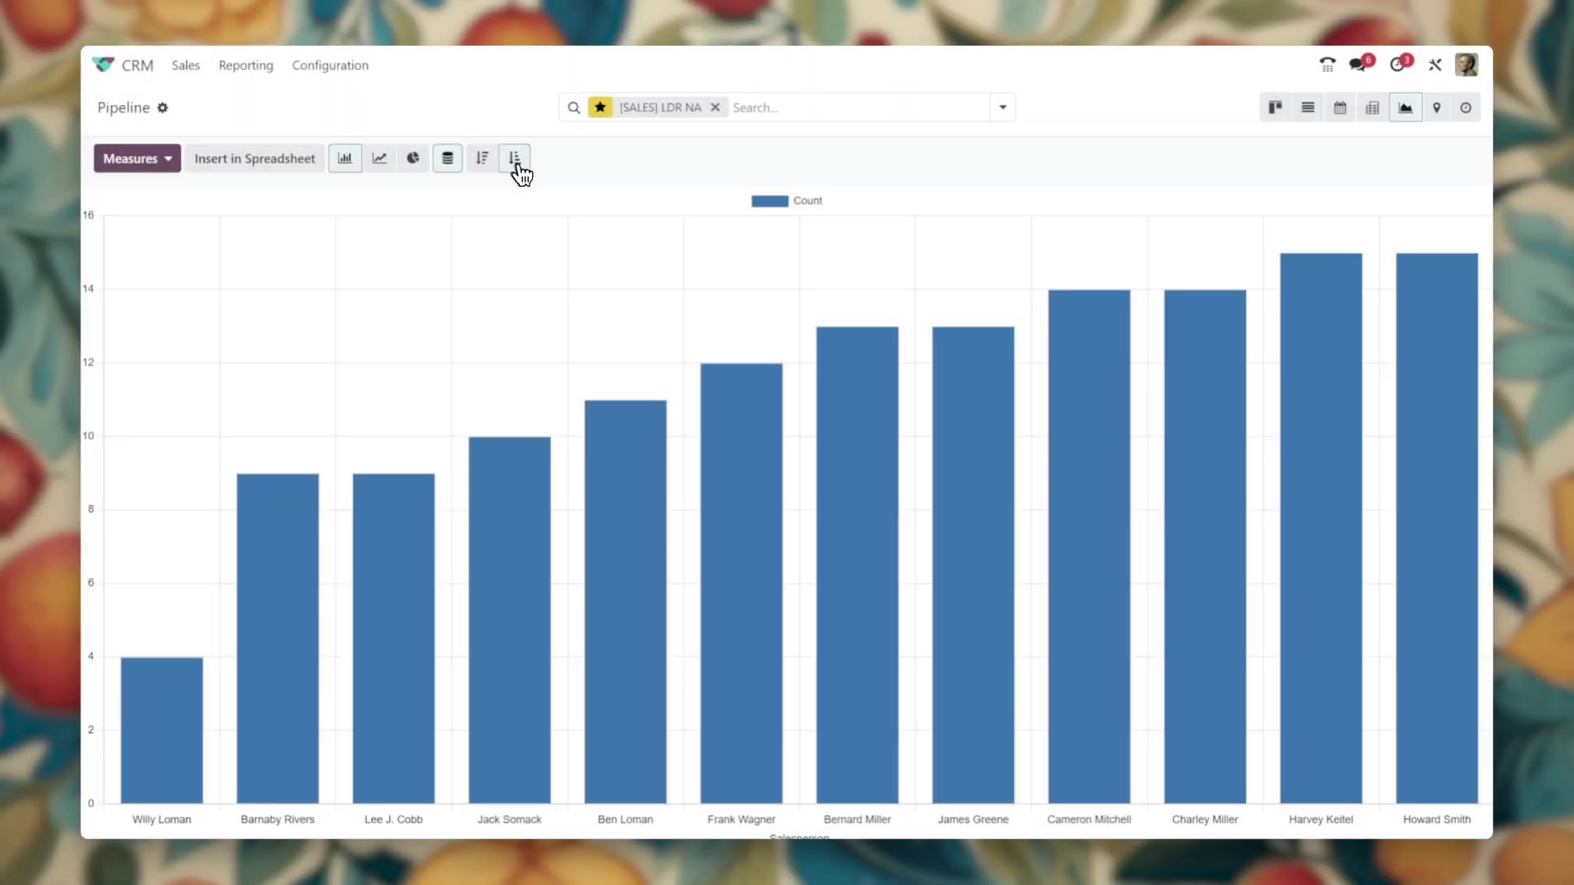
Edit the filter to include both active and inactive leads
{"action": "left_click", "coordinate": [601, 109]}
{"action": "left_click", "coordinate": [1182, 286]}
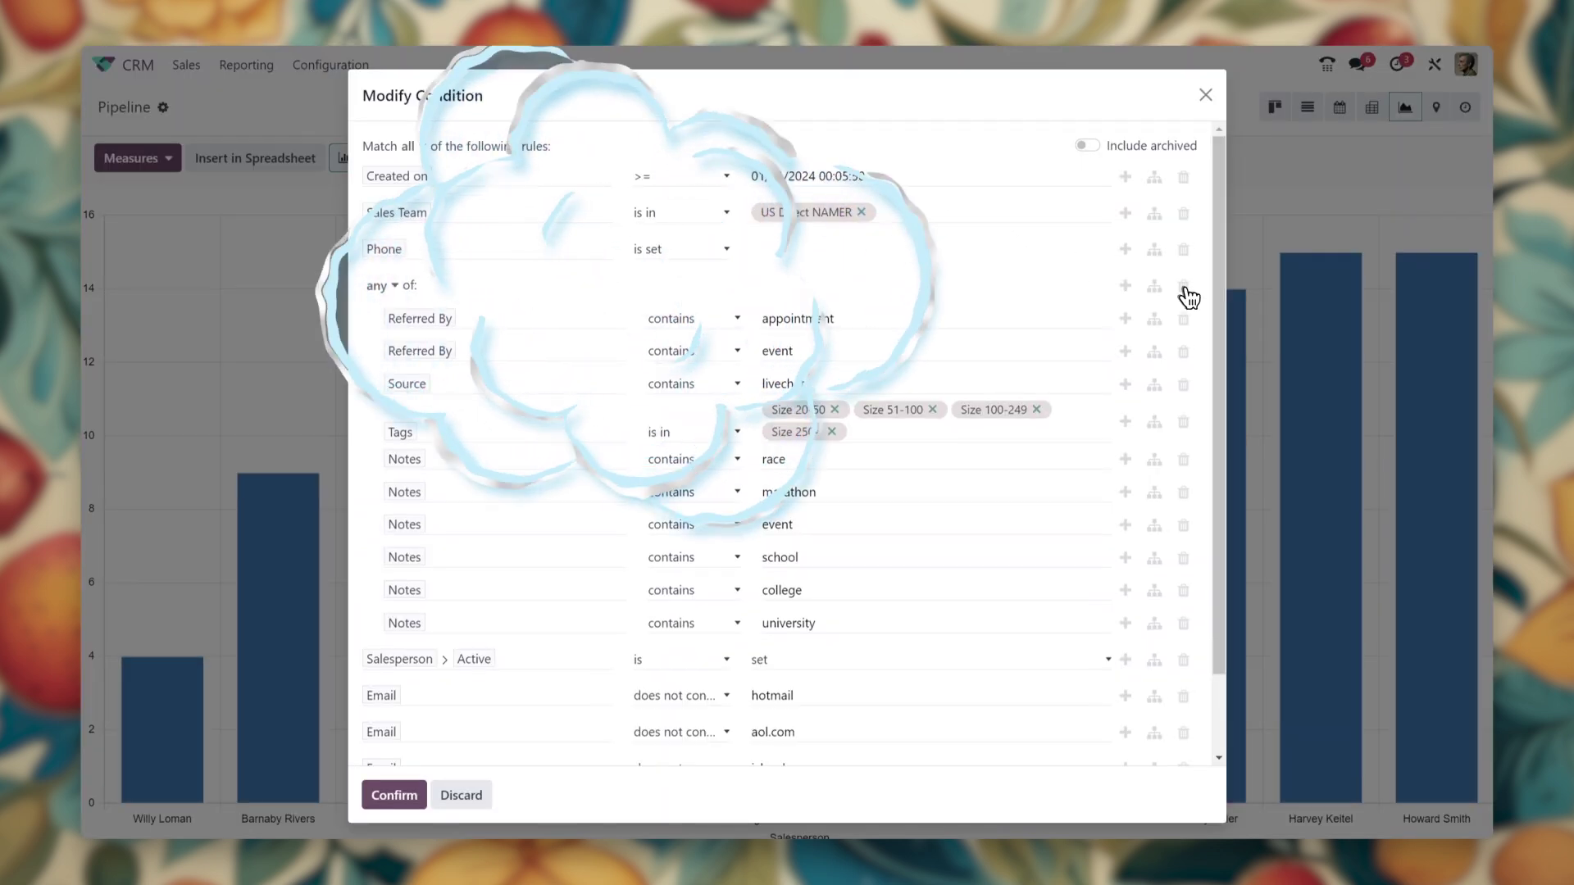
{"action": "left_click", "coordinate": [1125, 251]}
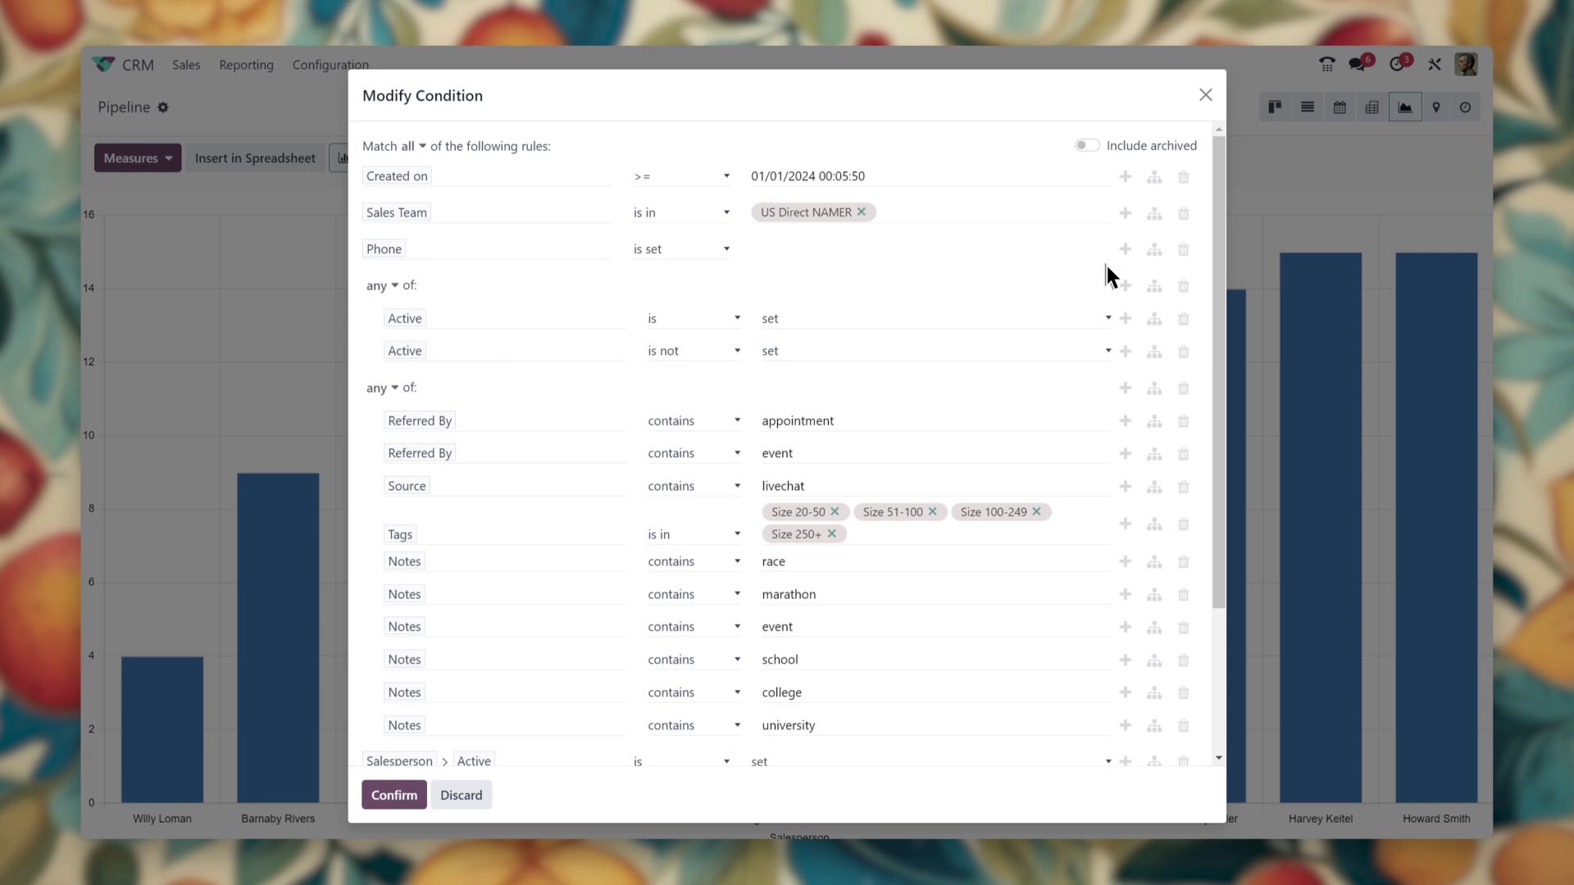
{"action": "left_click", "coordinate": [405, 797]}
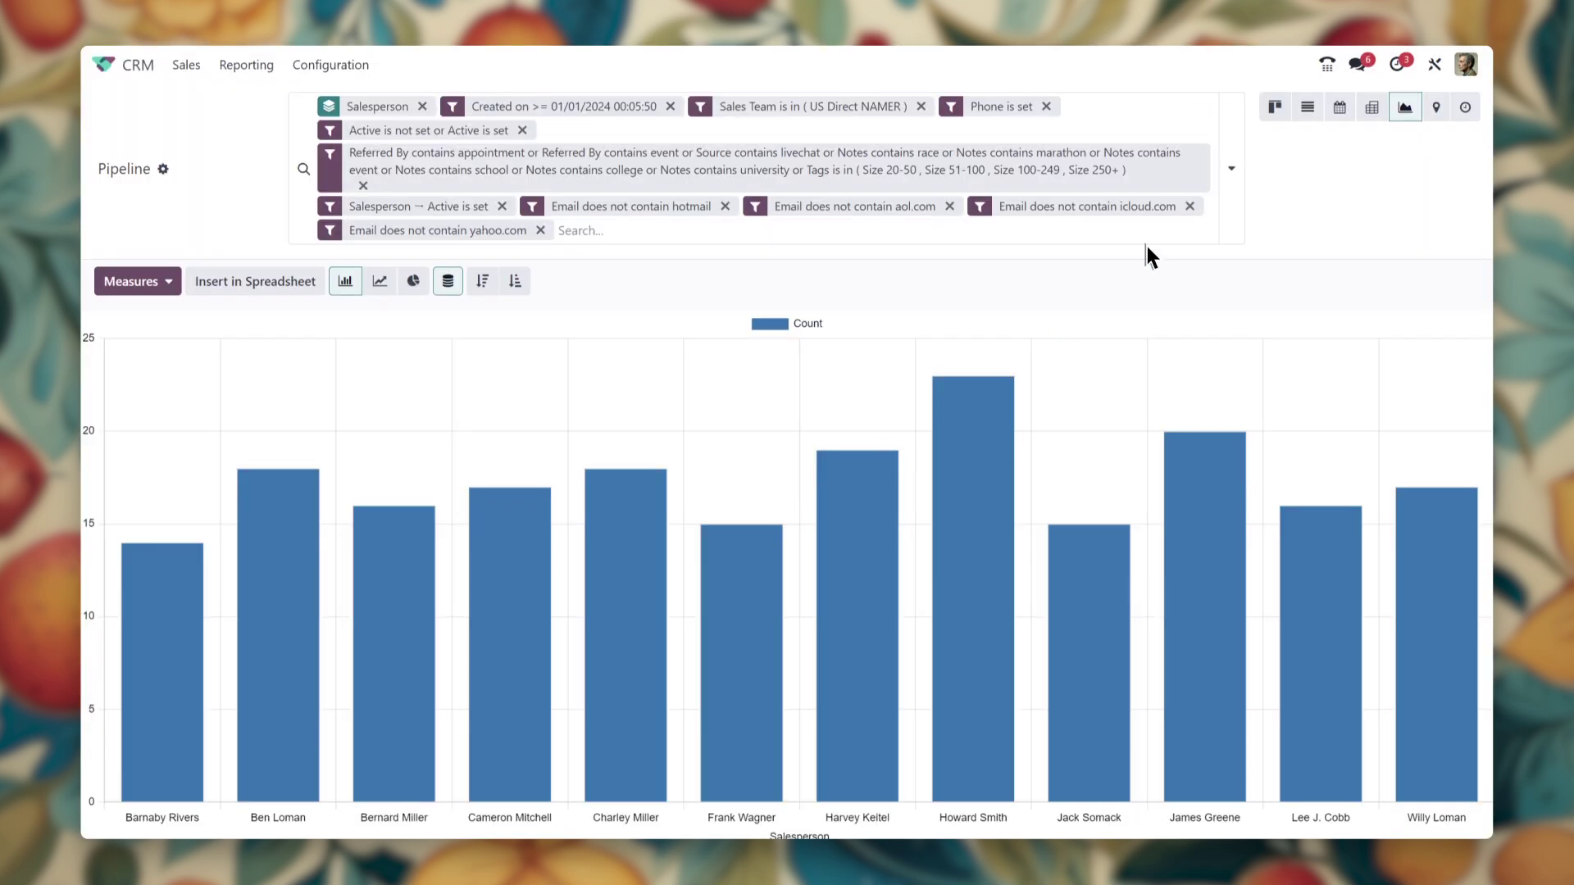
Group the chart additionally by the Active property to stack each salesperson's bar
{"action": "left_click", "coordinate": [1232, 182]}
{"action": "left_click", "coordinate": [964, 639]}
{"action": "left_click", "coordinate": [869, 670]}
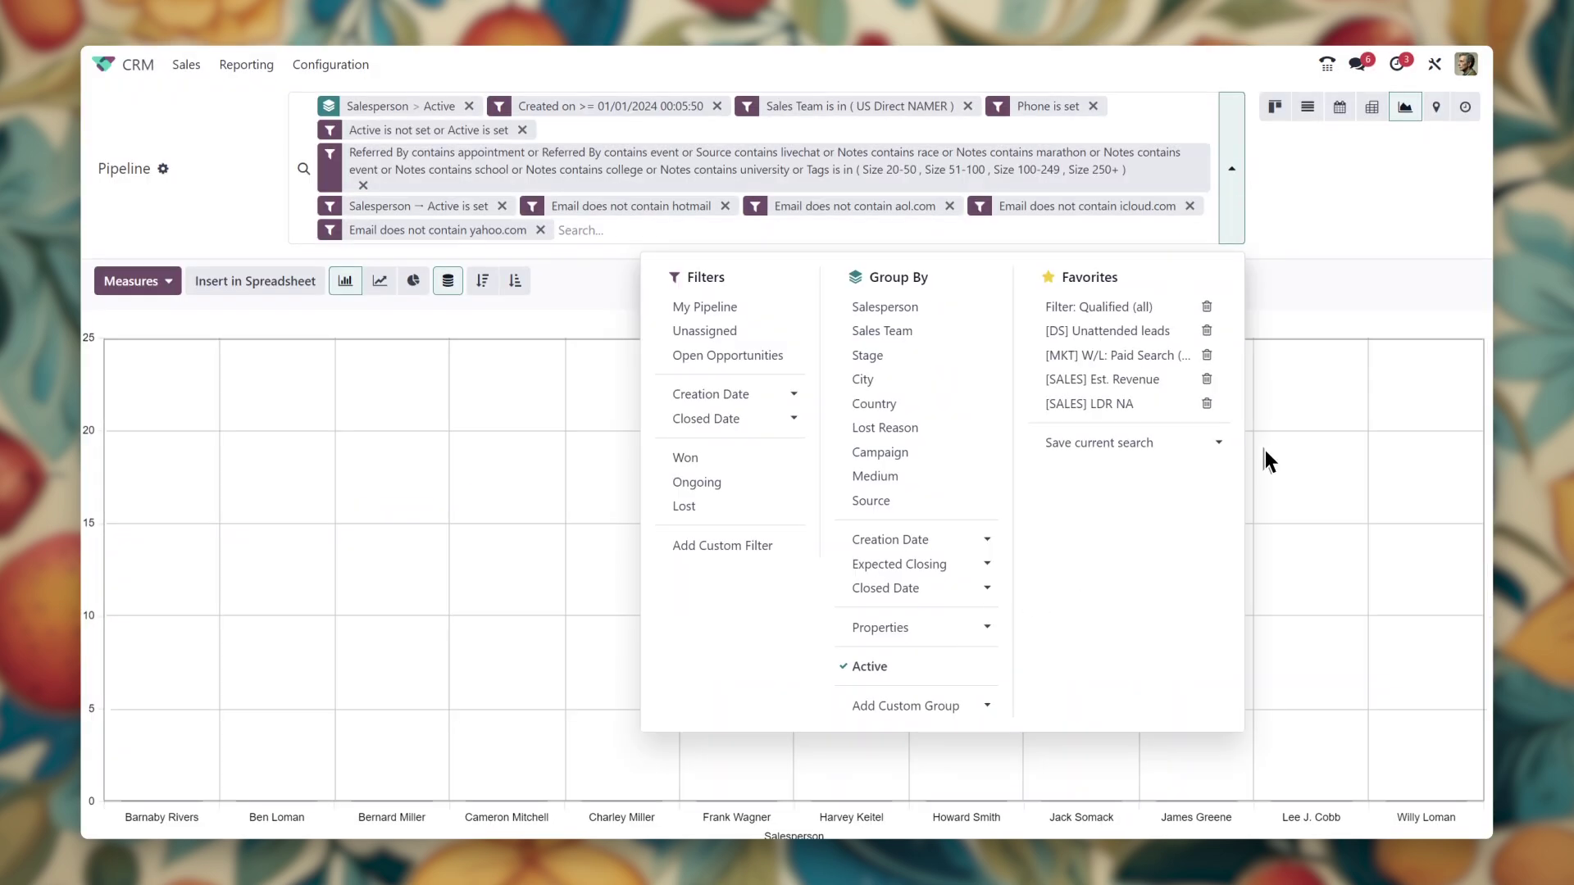
{"action": "left_click", "coordinate": [1275, 453]}
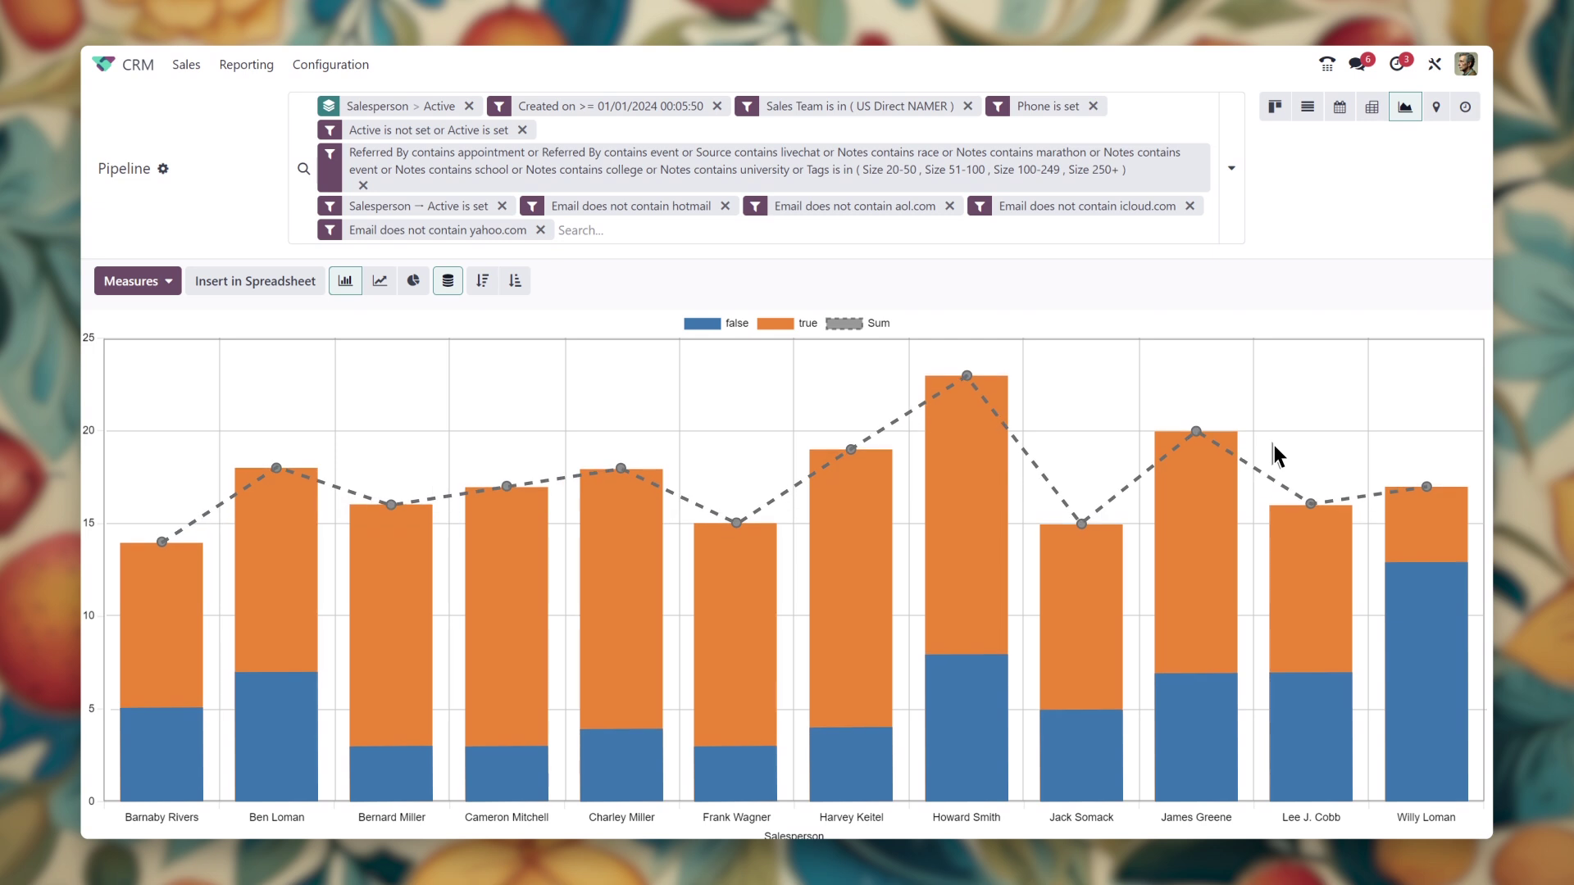